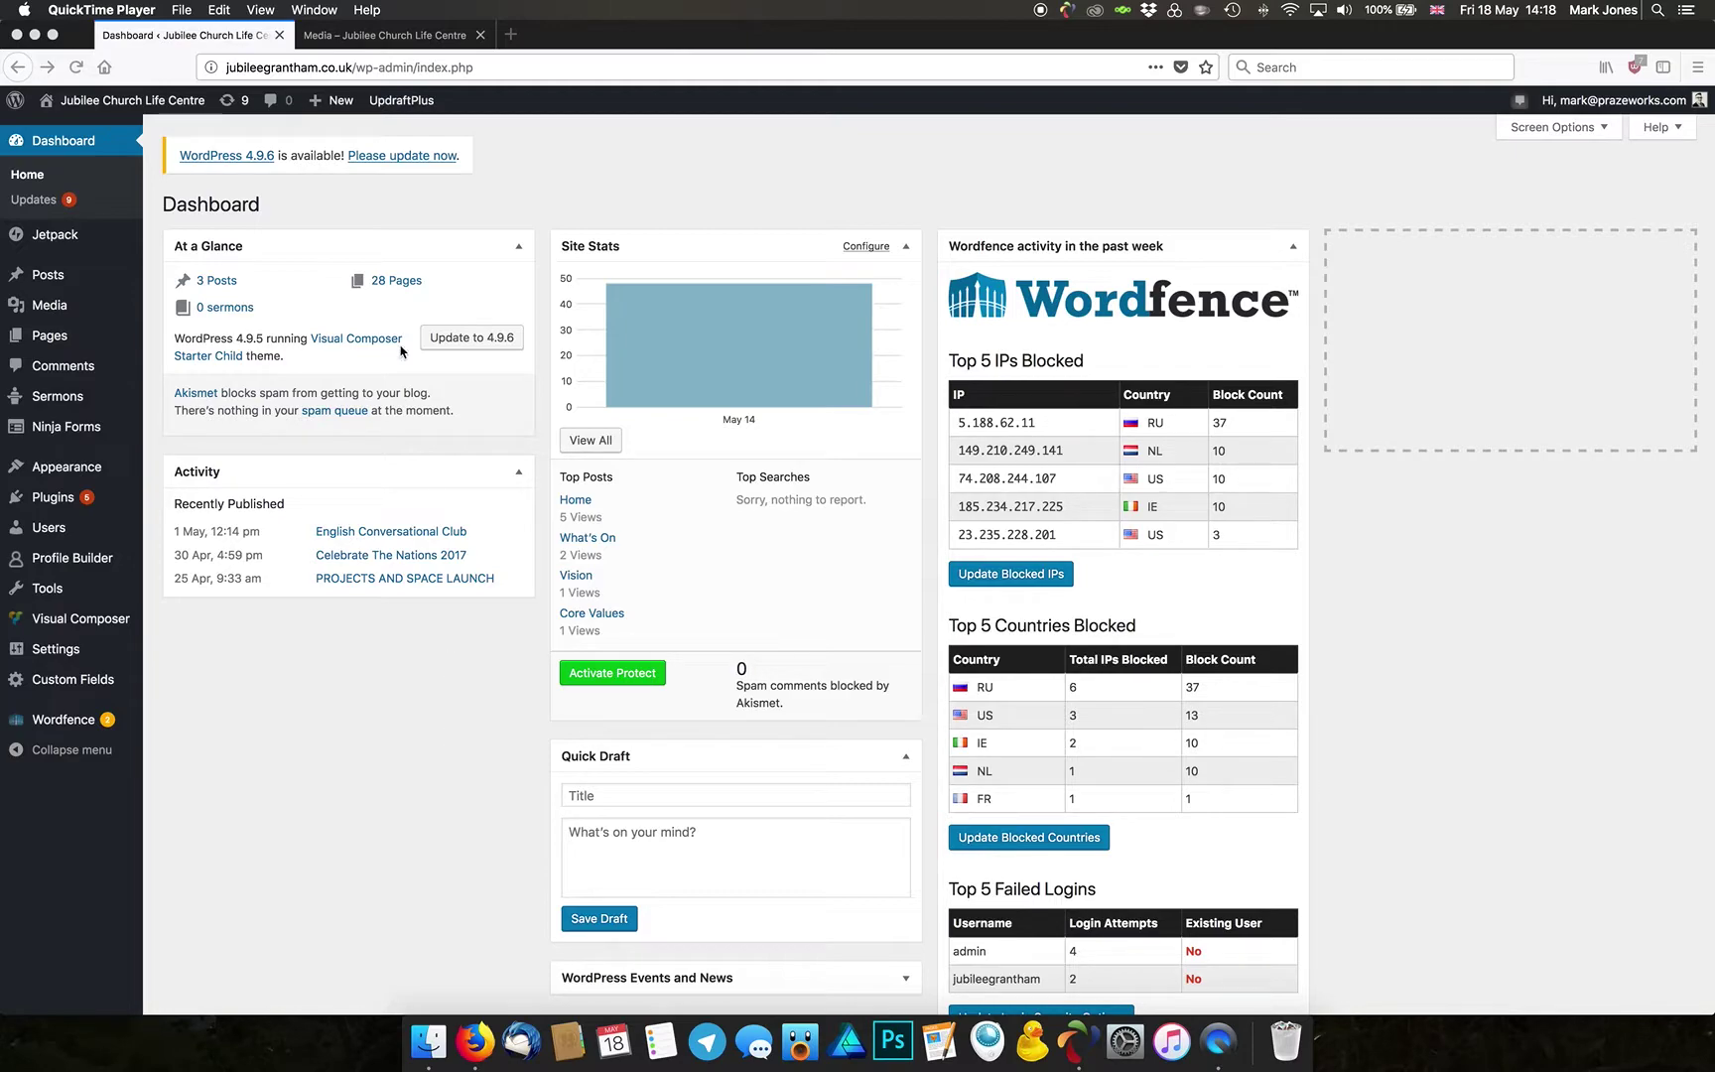
Step: Create a new post and title it "Test post"
{"action": "left_click", "coordinate": [321, 212]}
{"action": "mouse_move", "coordinate": [78, 275]}
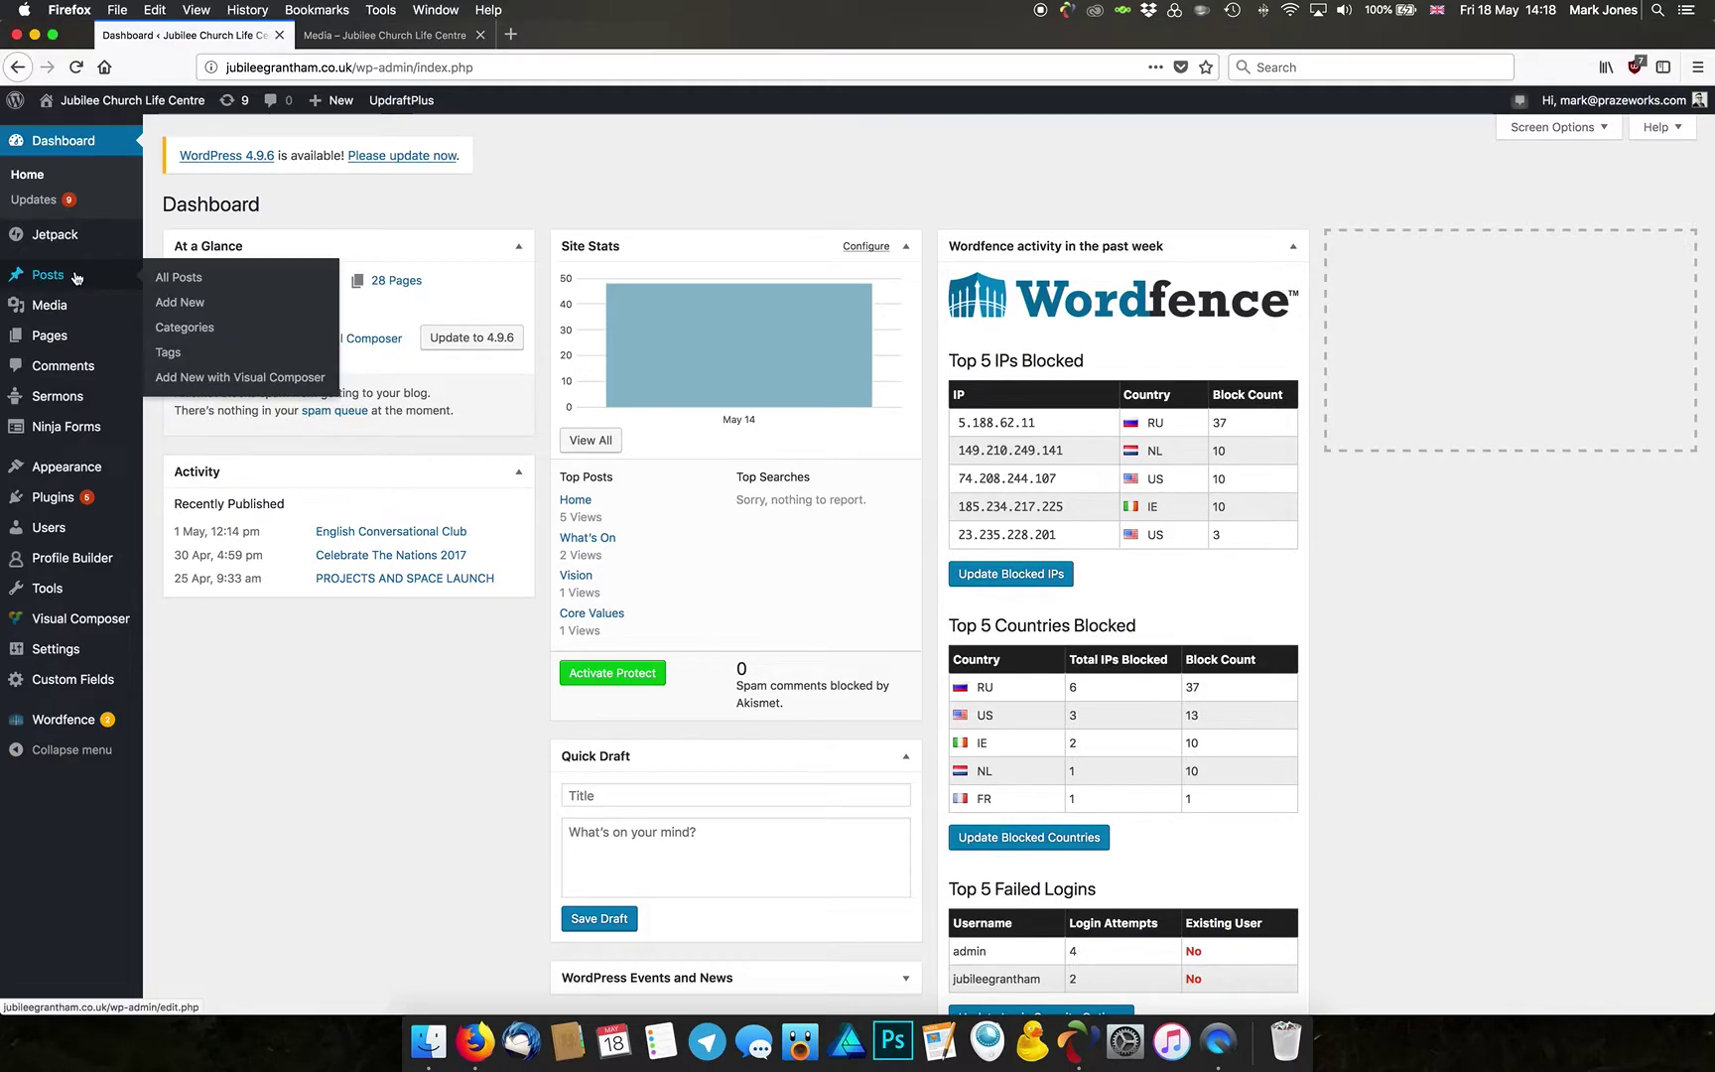
{"action": "left_click", "coordinate": [301, 300]}
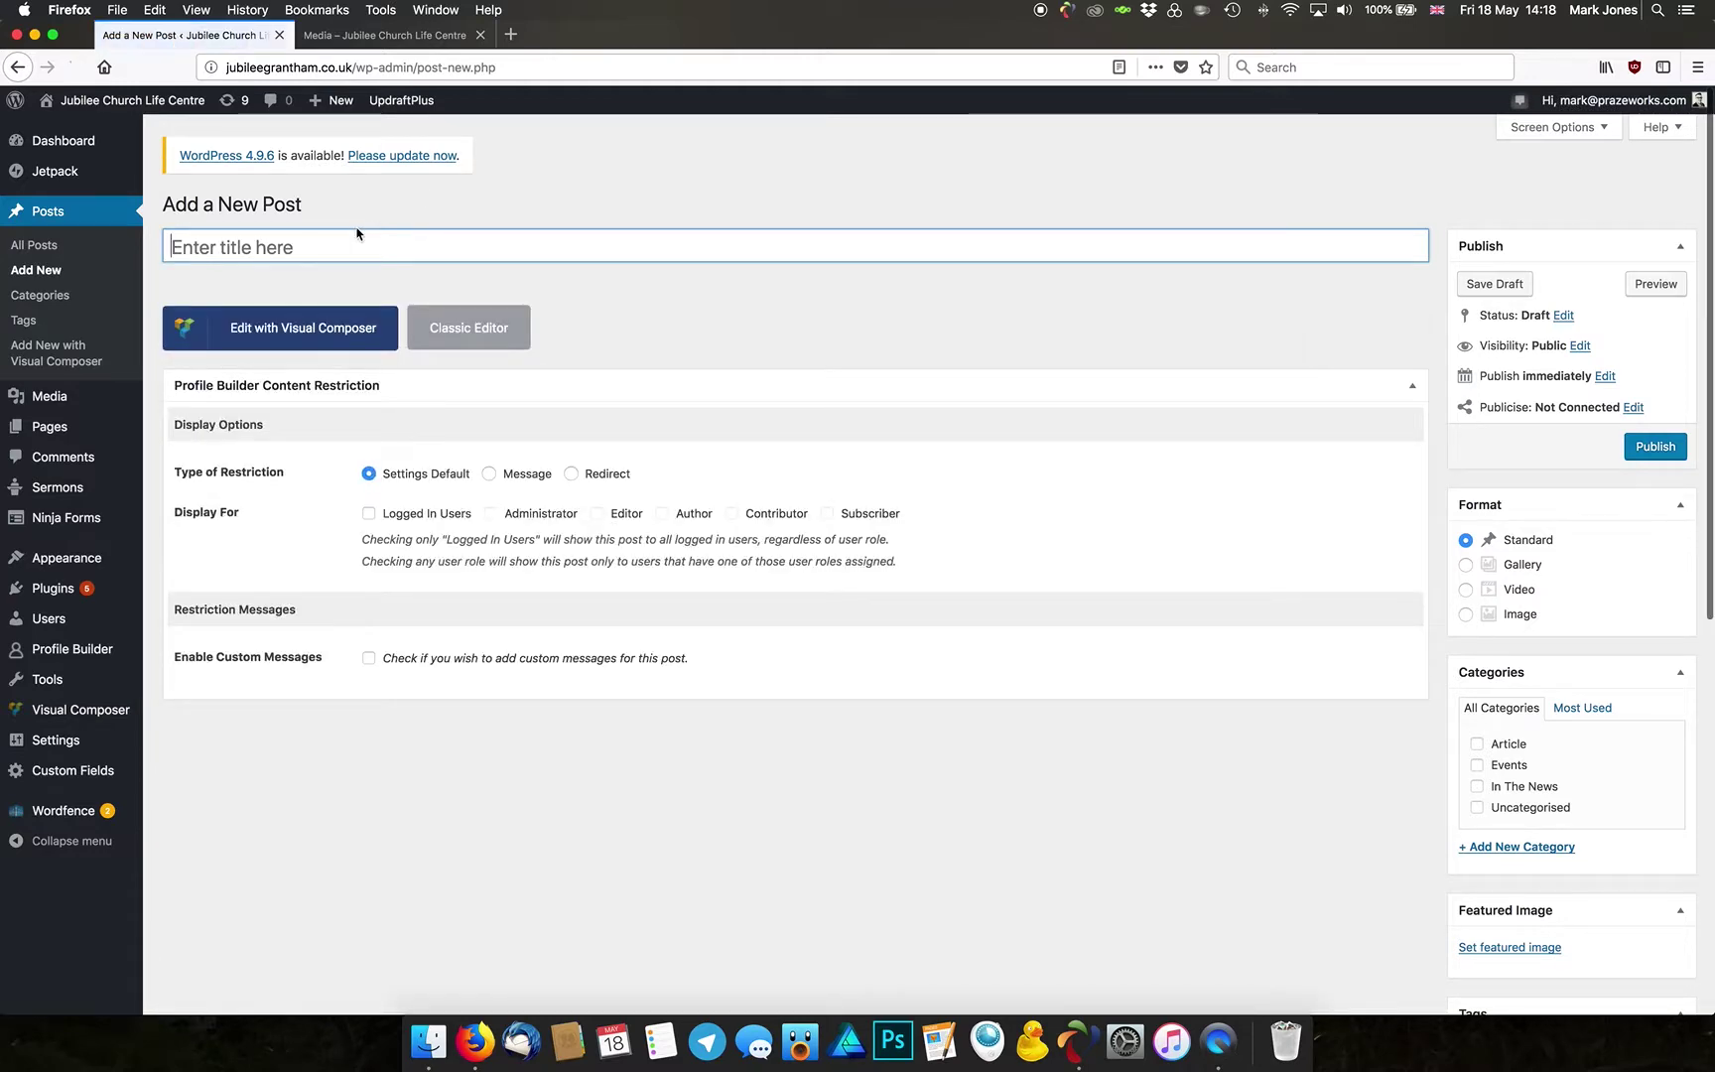
{"action": "type", "text": "Test"}
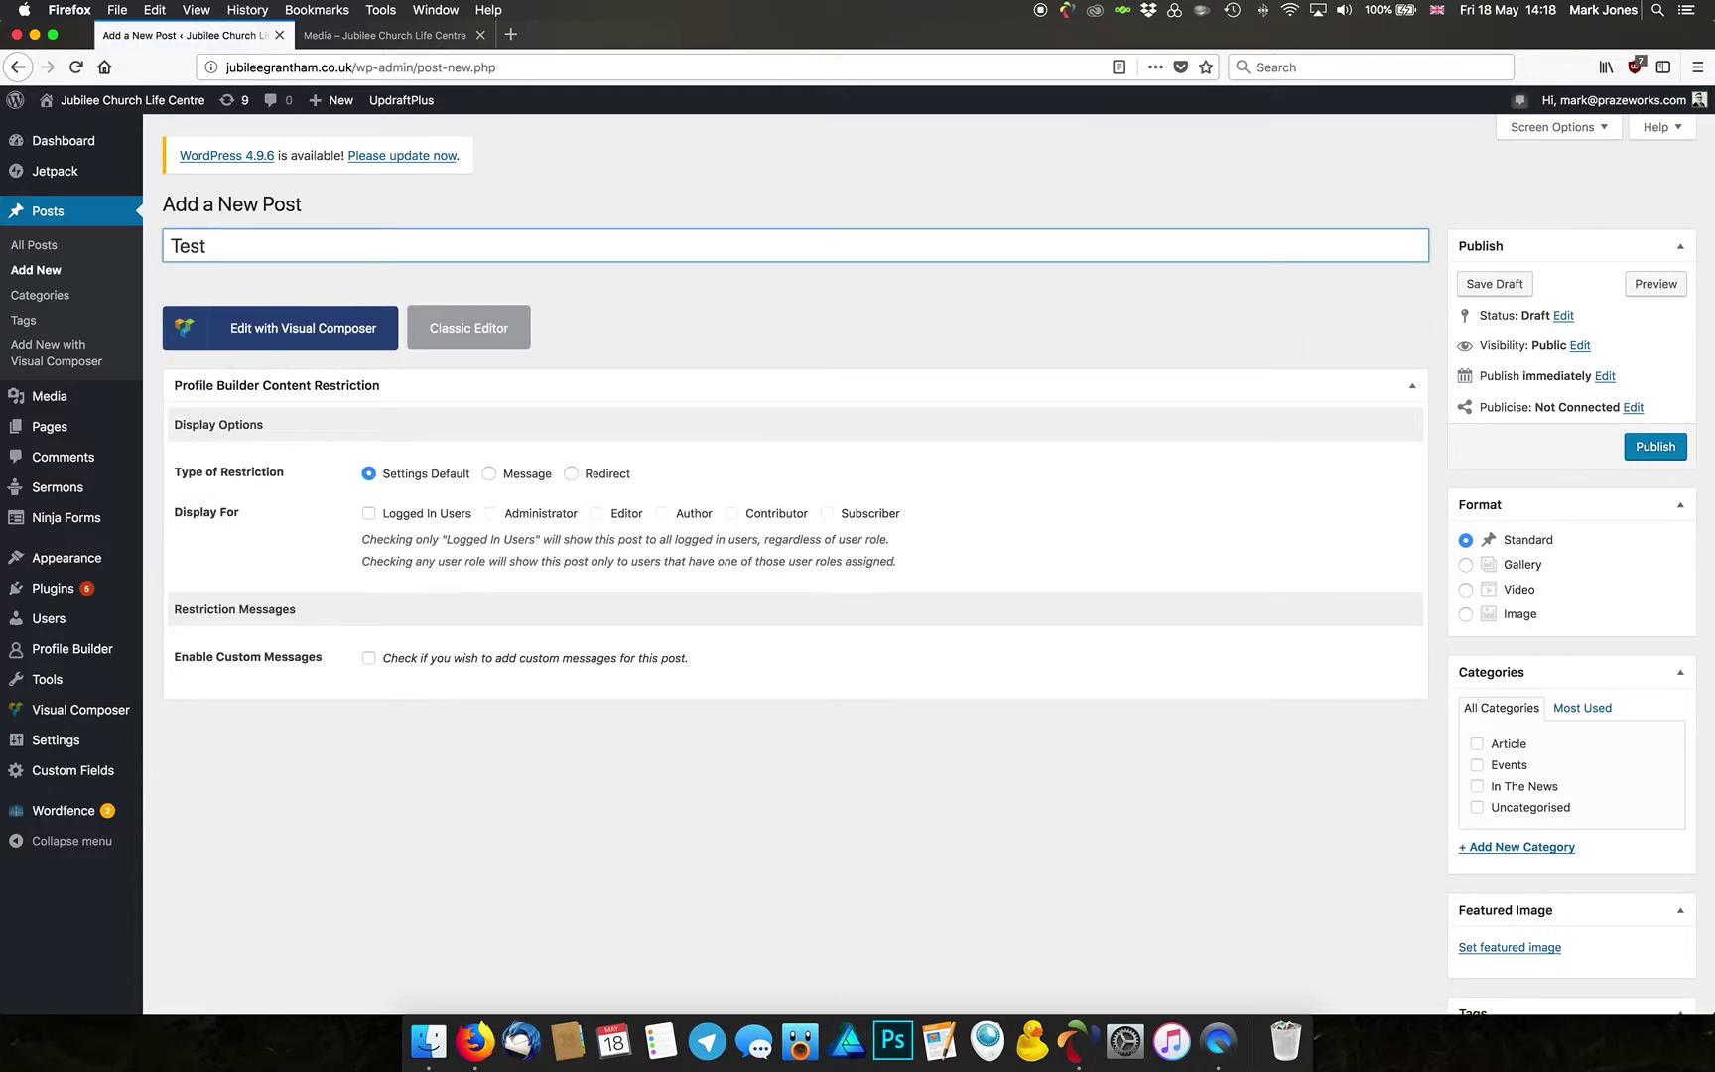
{"action": "type", "text": " post"}
Step: Assign the post to the Article category
{"action": "scroll", "coordinate": [1401, 338], "scroll_direction": "down", "scroll_amount": 5}
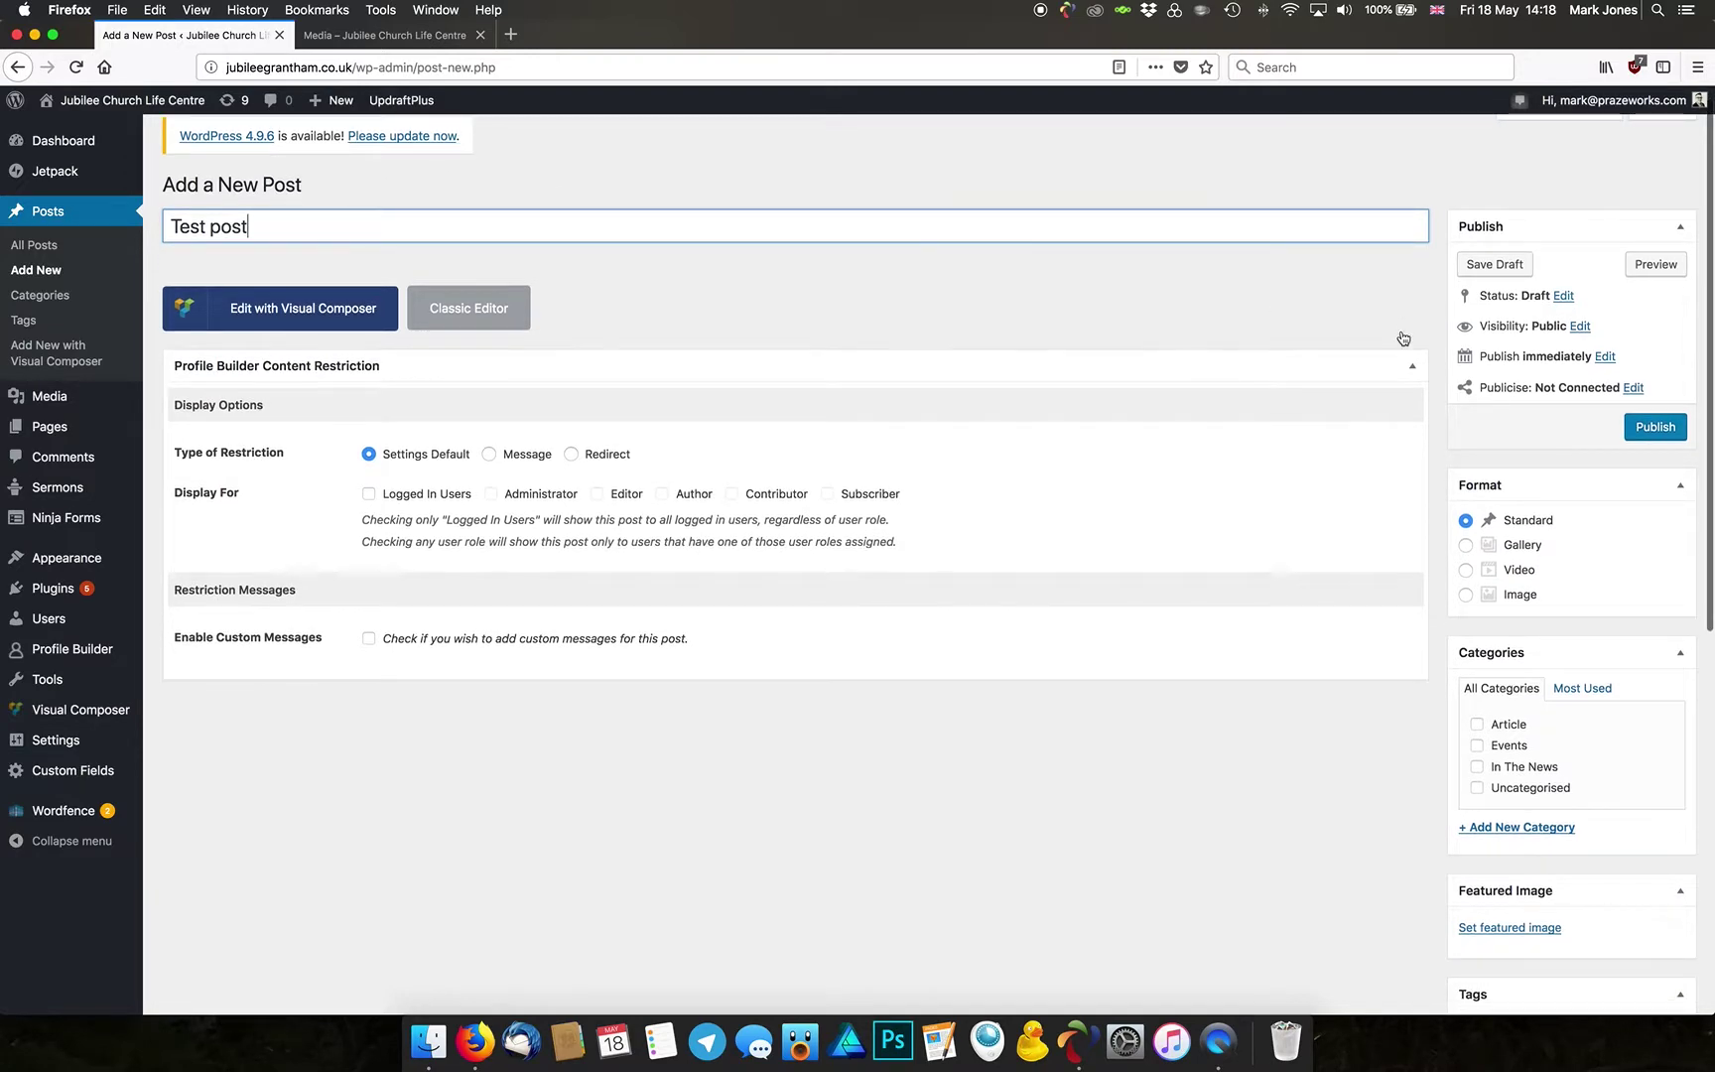
{"action": "scroll", "coordinate": [1290, 323], "scroll_direction": "down", "scroll_amount": 2}
{"action": "scroll", "coordinate": [1469, 313], "scroll_direction": "down", "scroll_amount": 3}
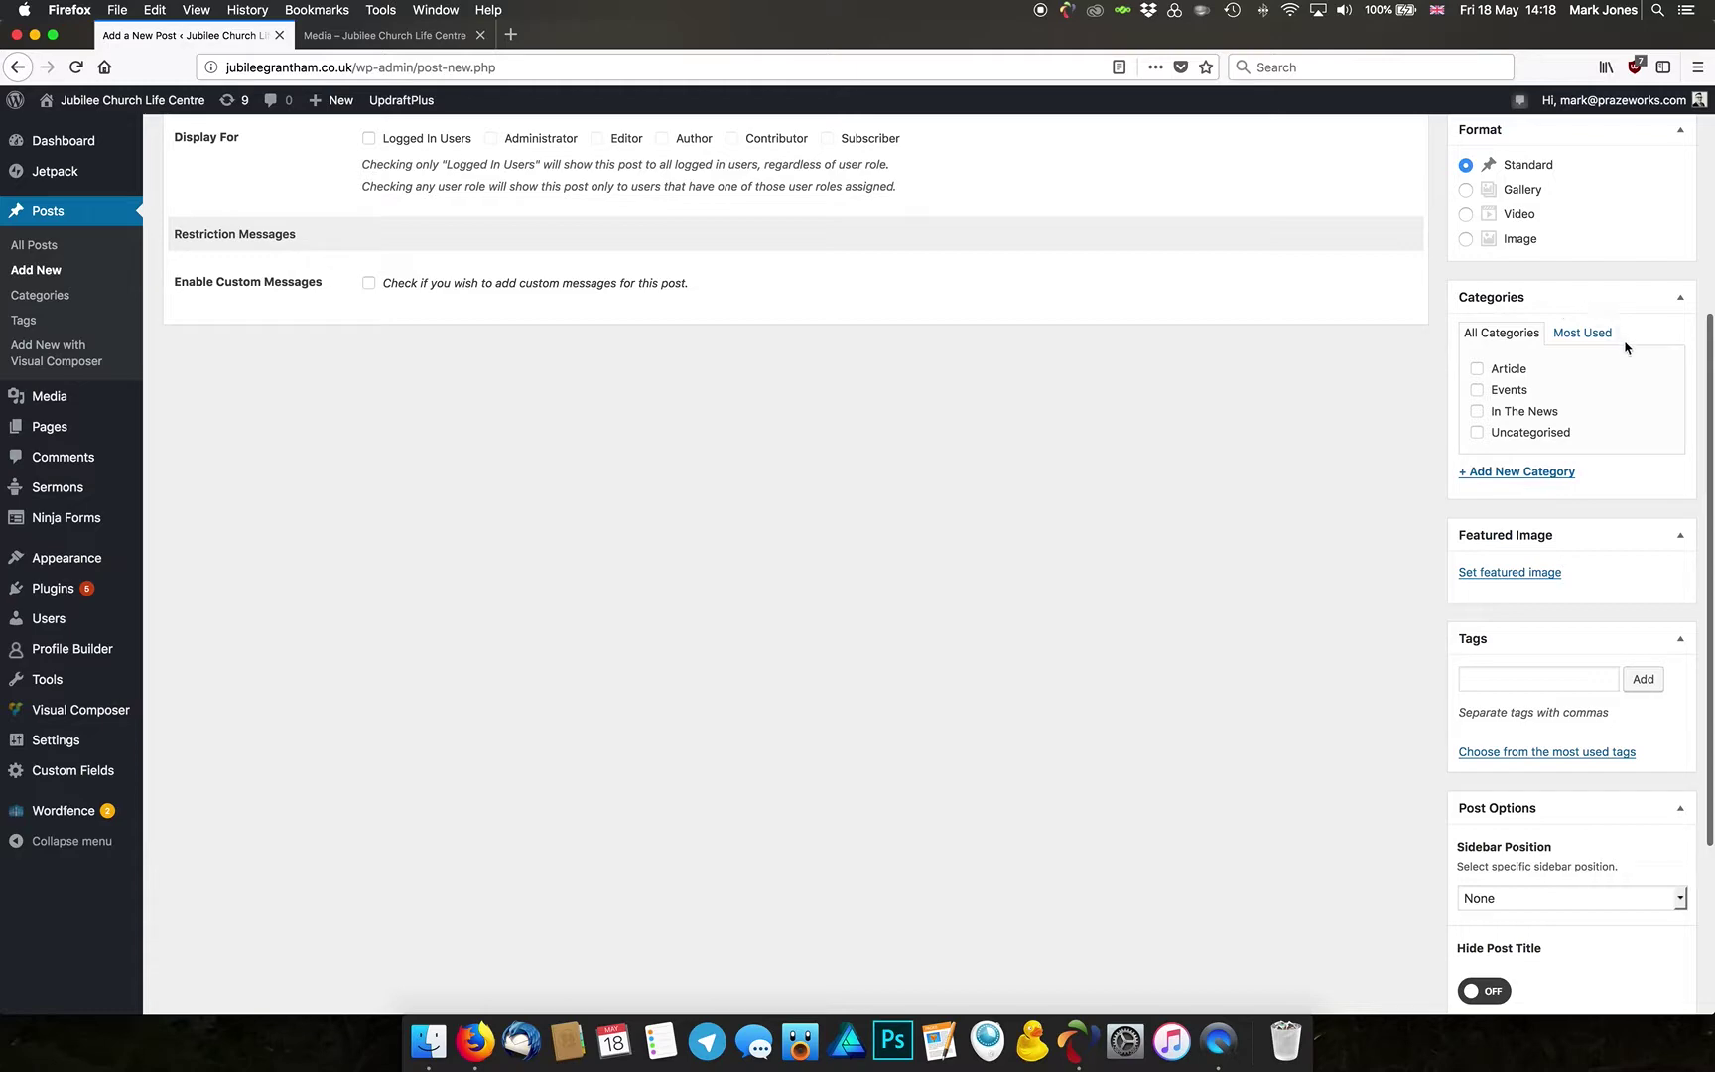
{"action": "left_click", "coordinate": [1479, 371]}
{"action": "scroll", "coordinate": [1340, 478], "scroll_direction": "down", "scroll_amount": 3}
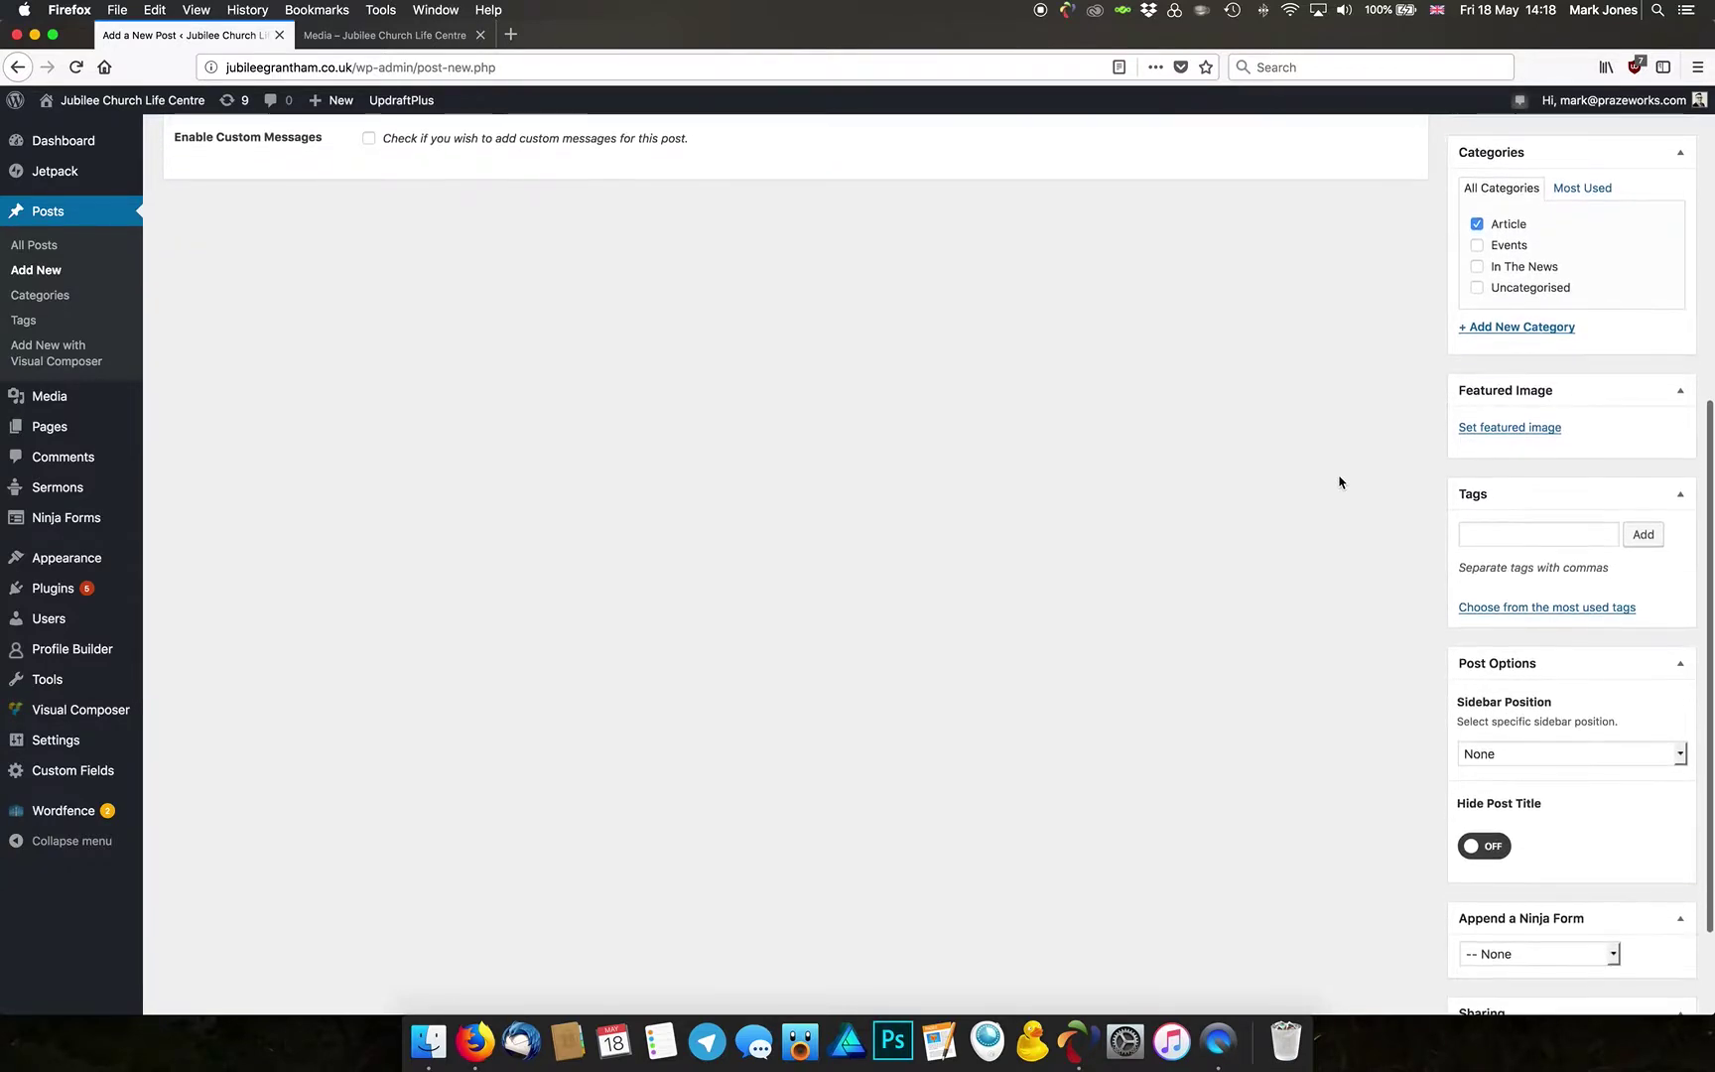
{"action": "scroll", "coordinate": [1444, 387], "scroll_direction": "down", "scroll_amount": 2}
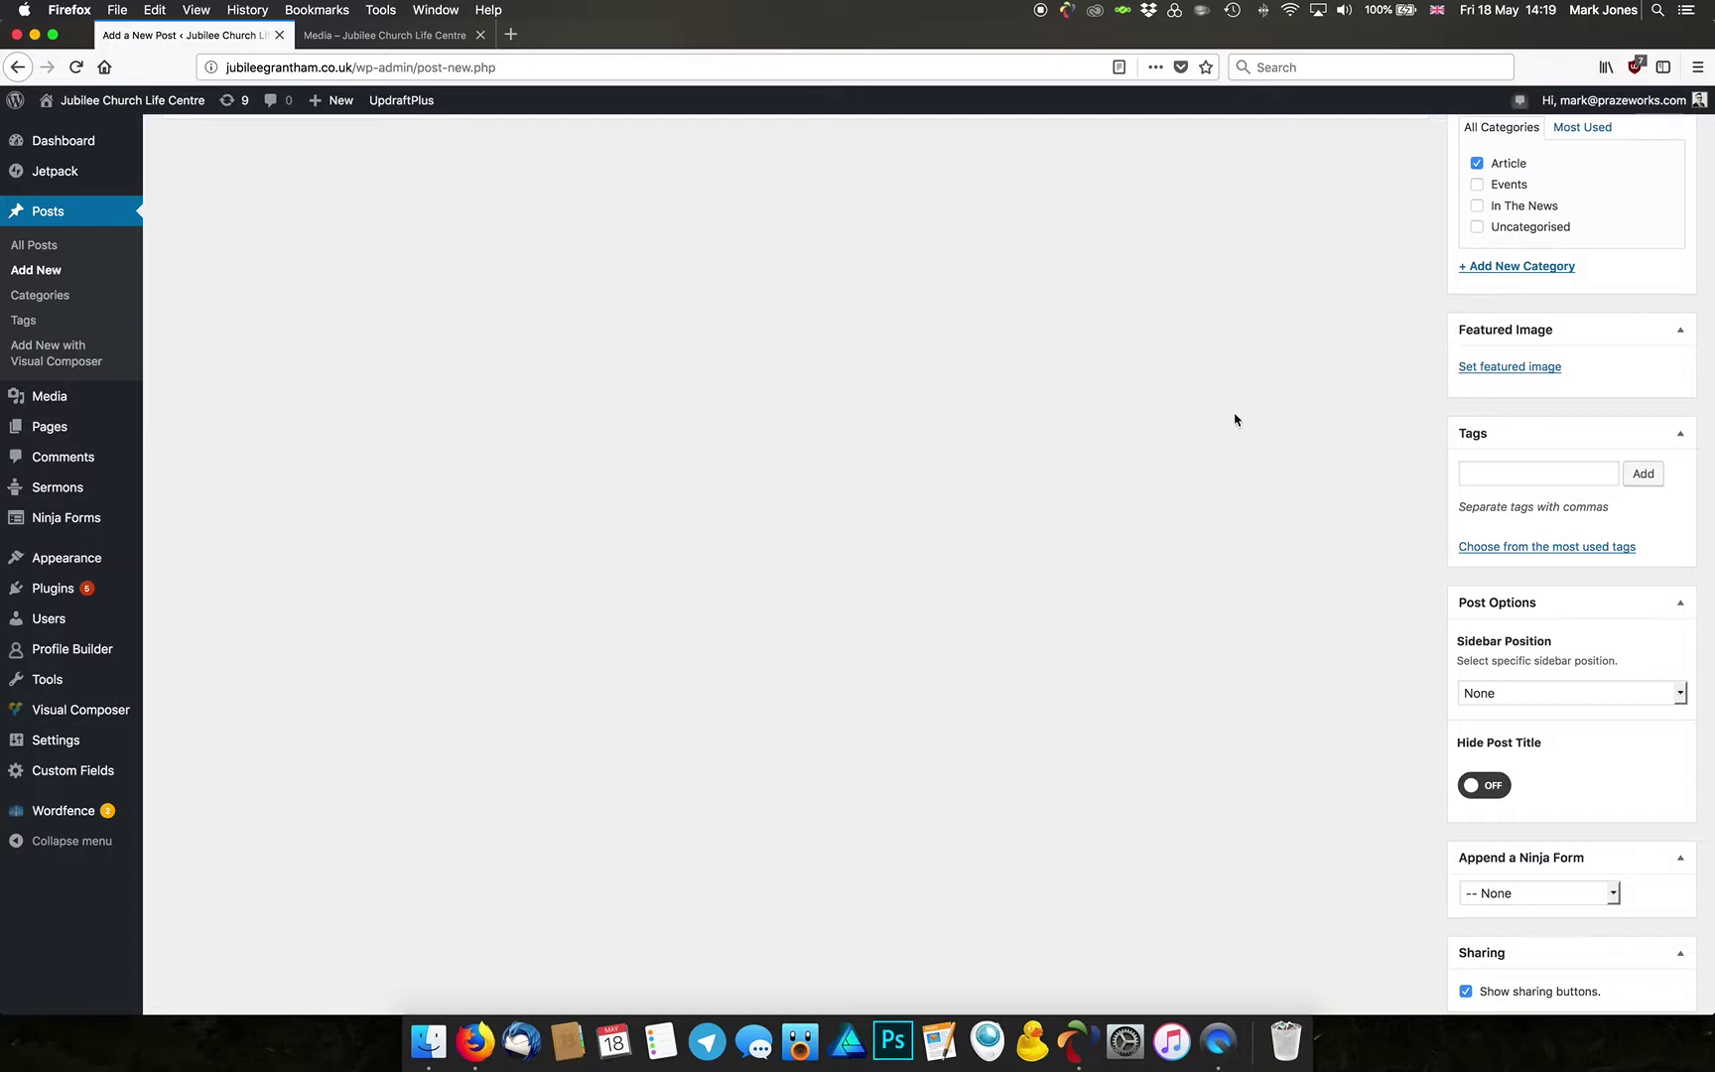
Step: Look at the post images on the site's Media page and in the homepage's Latest News & Events section
{"action": "left_click", "coordinate": [369, 35]}
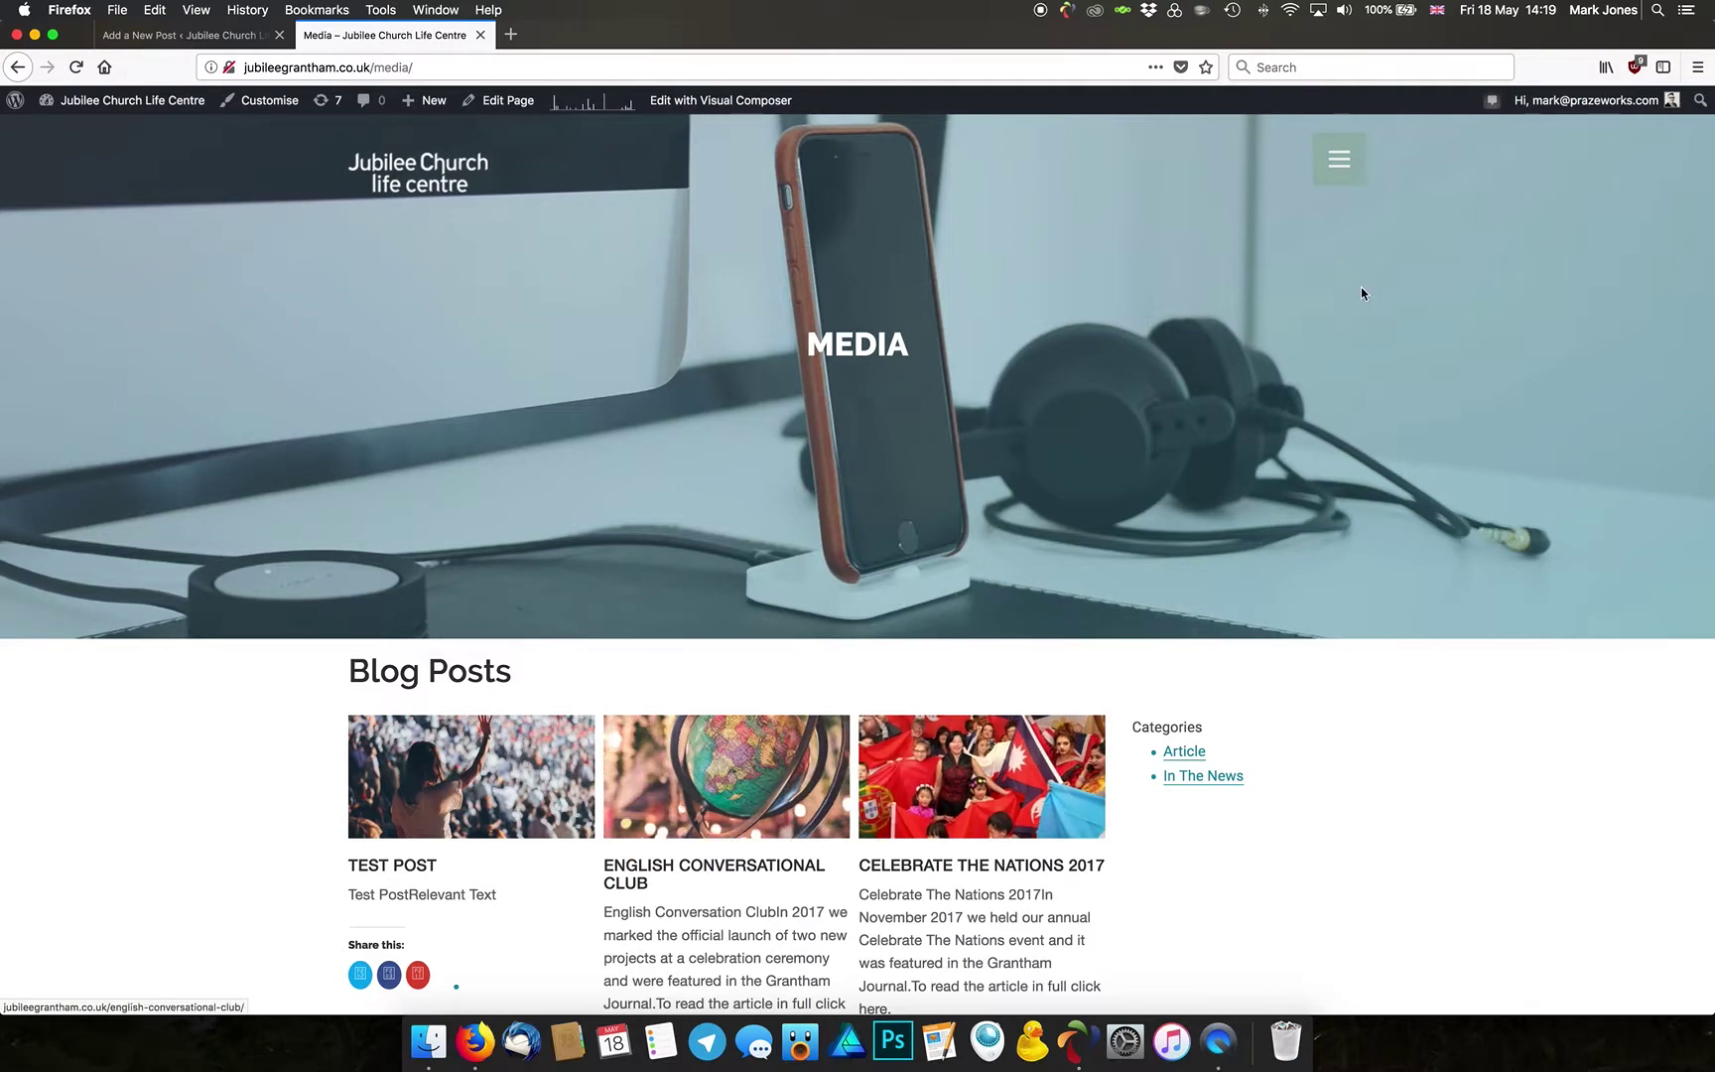
{"action": "key", "text": "super+r"}
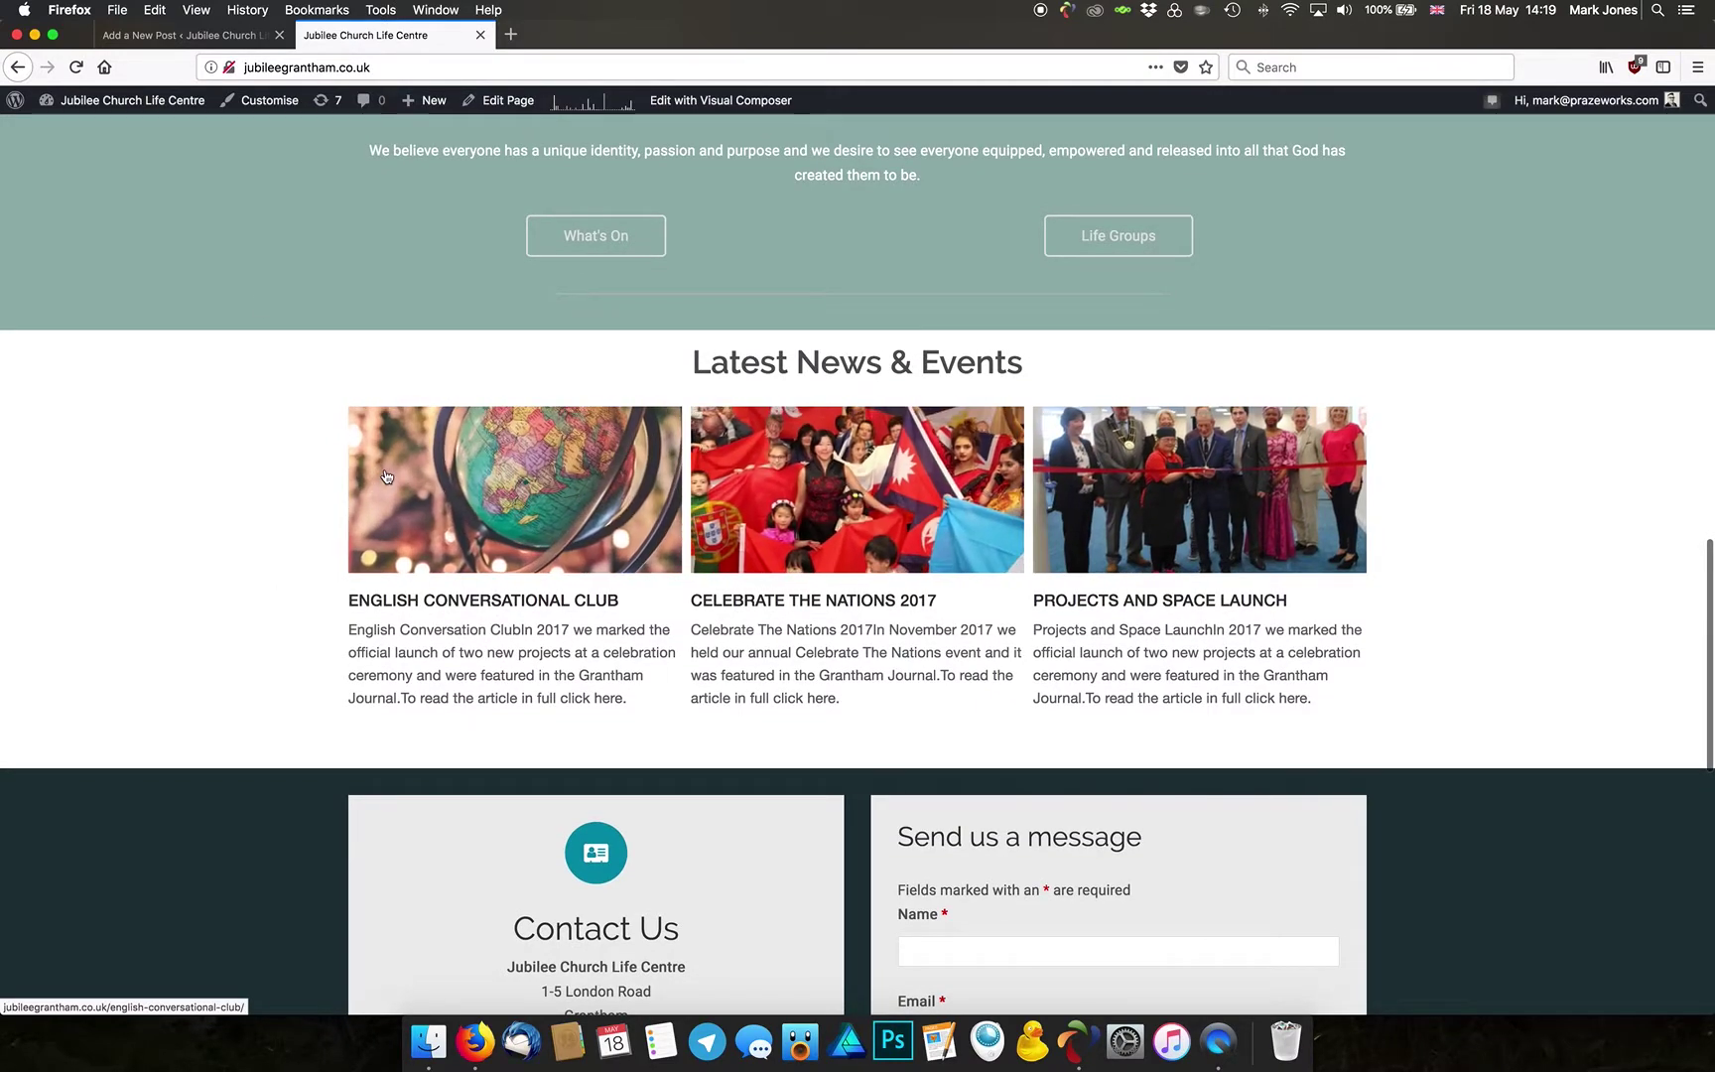
{"action": "left_click", "coordinate": [181, 35]}
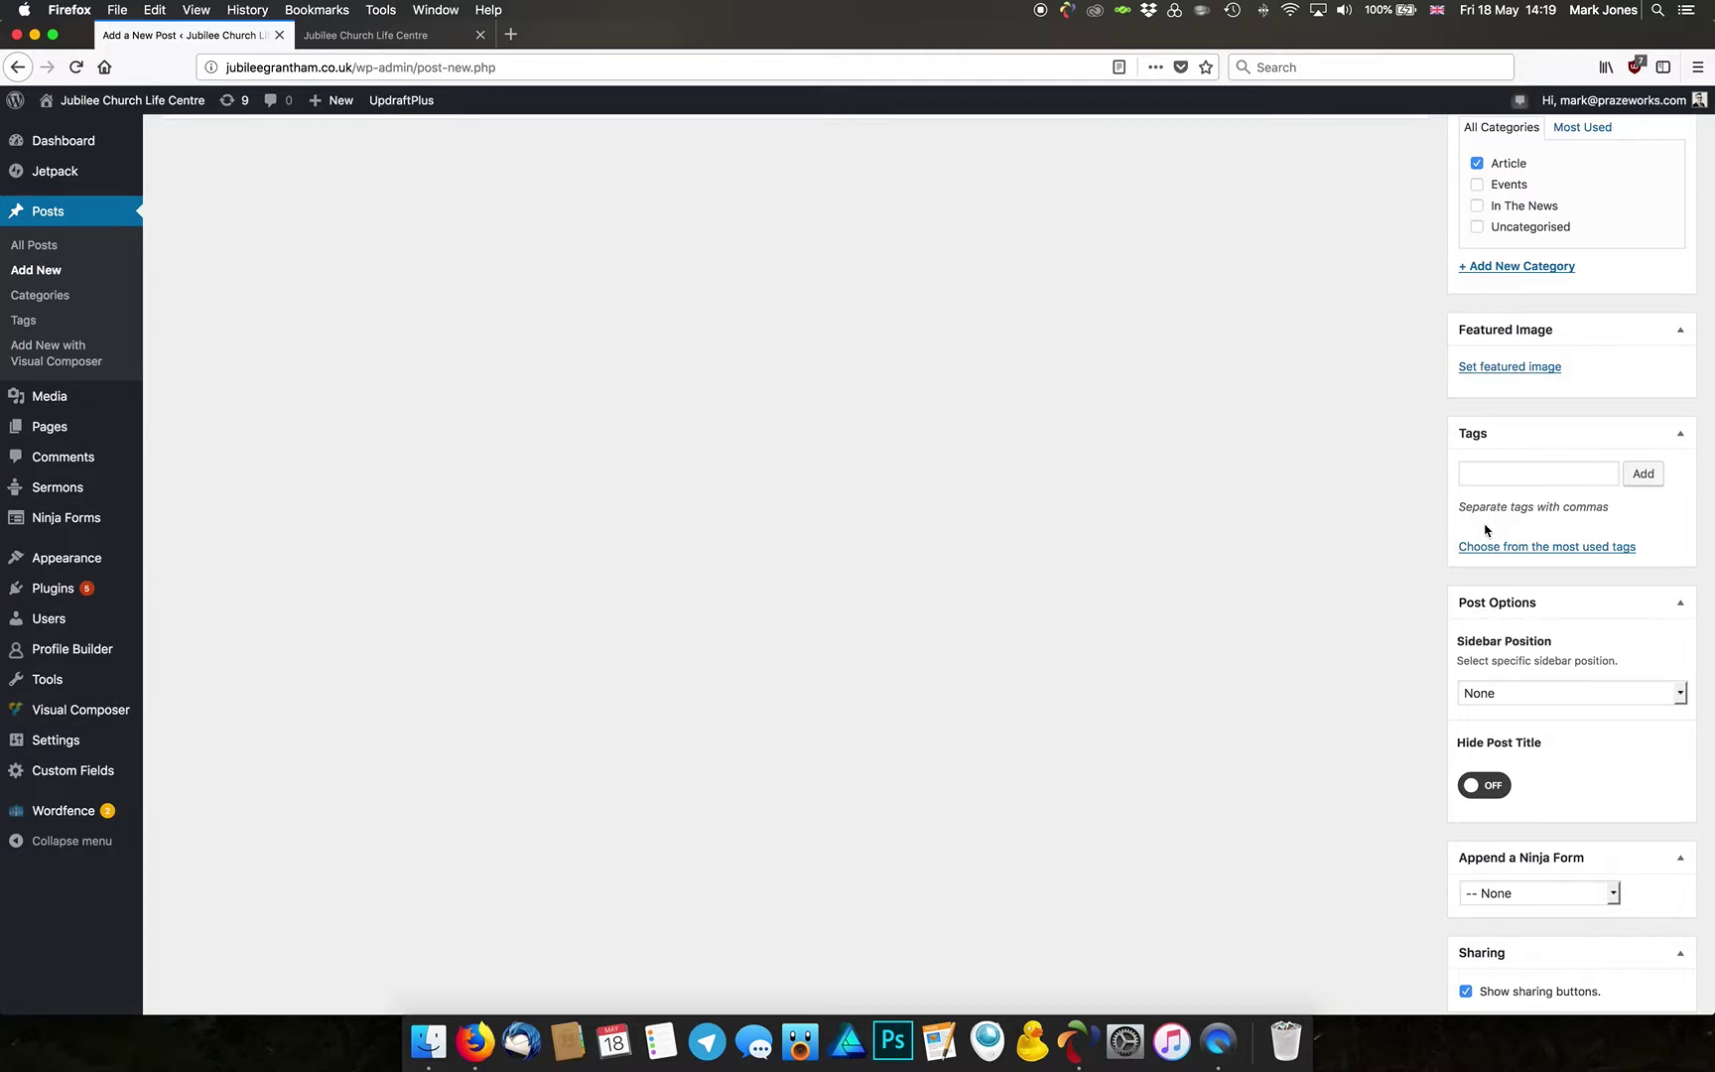
Step: Set the media library photo pexels-photo-976863.jpeg, a person with a raised arm in a crowd, as the featured image
{"action": "left_click", "coordinate": [1510, 366]}
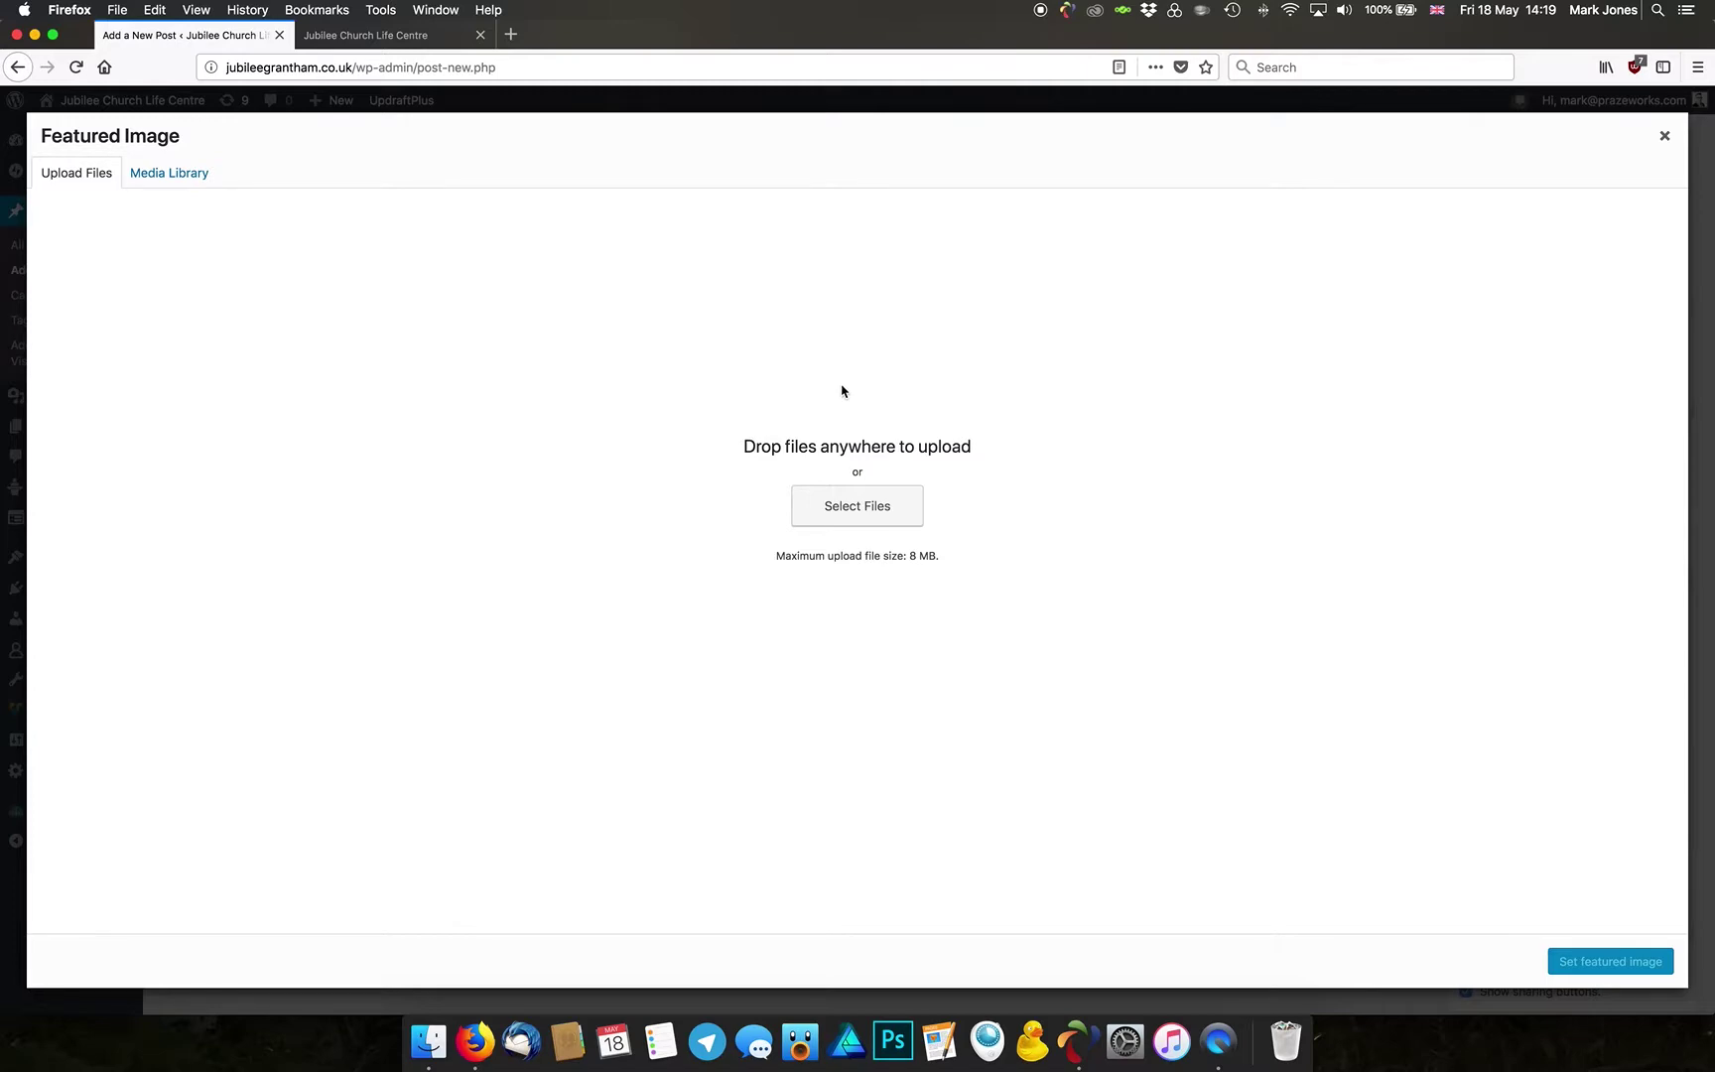
{"action": "left_click", "coordinate": [182, 184]}
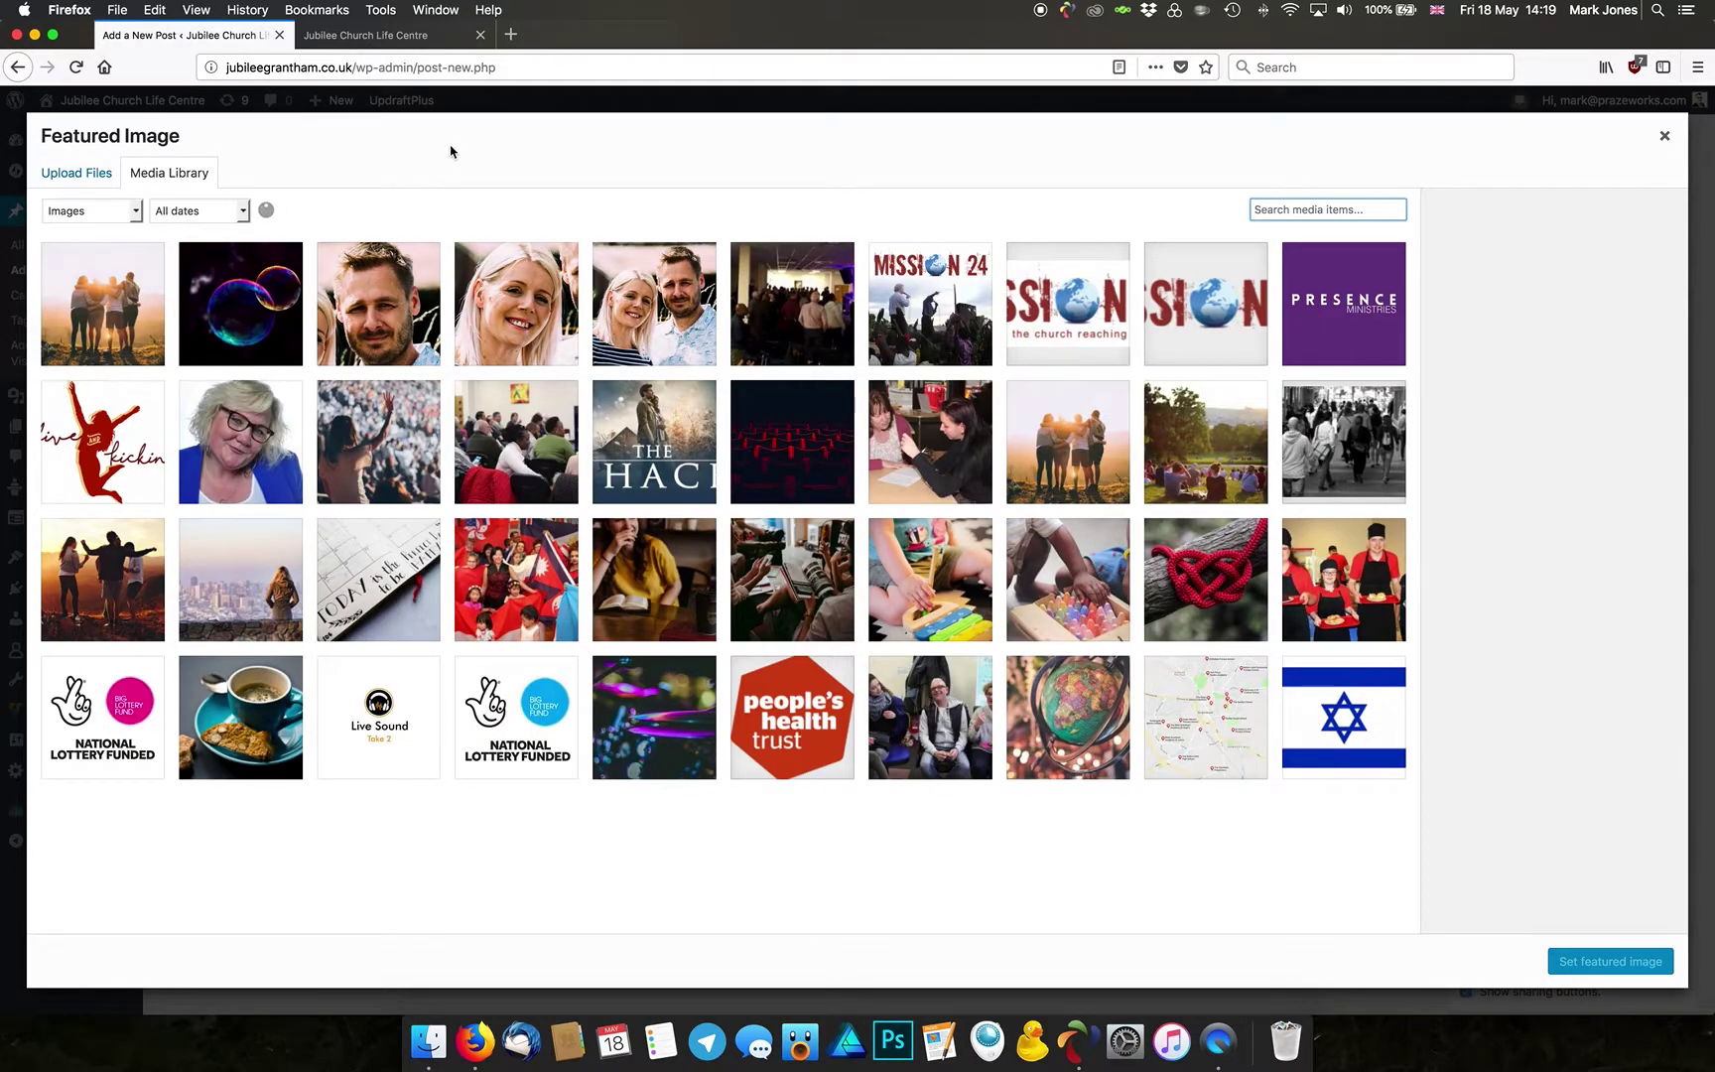
{"action": "left_click", "coordinate": [407, 481]}
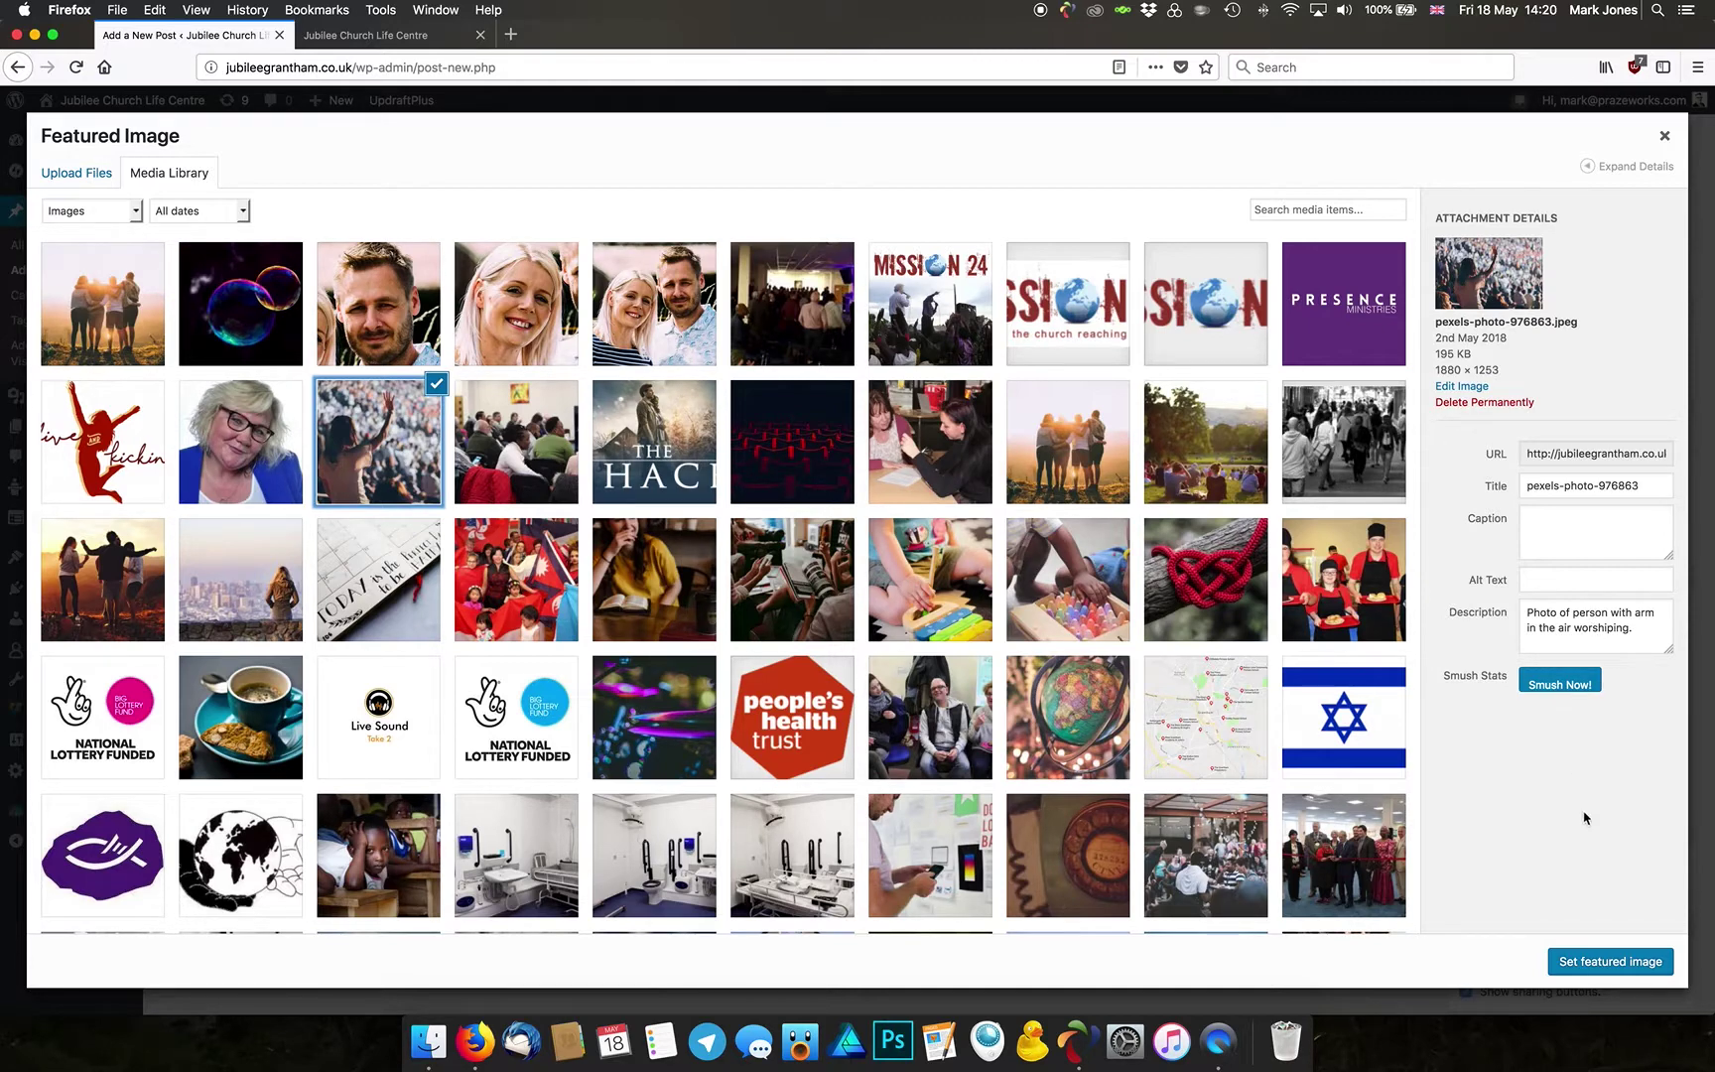
{"action": "left_click", "coordinate": [1594, 962]}
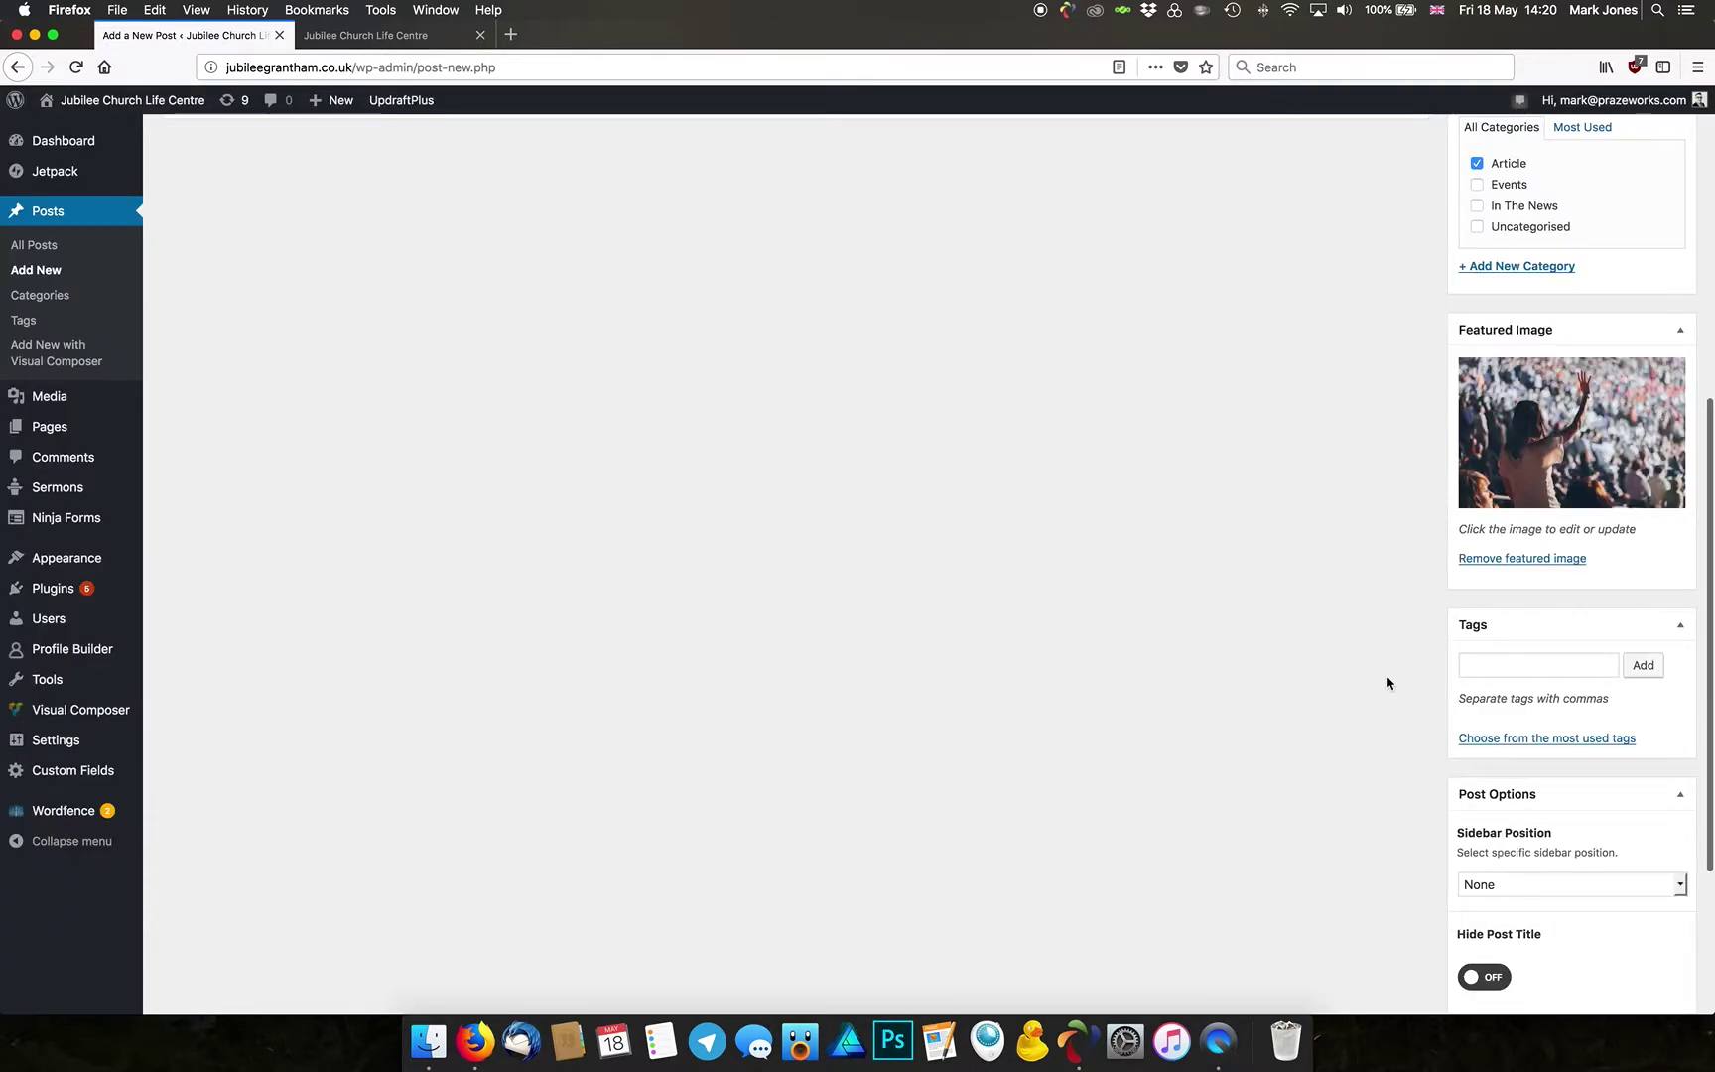
Step: Save the post as a draft
{"action": "scroll", "coordinate": [1389, 675], "scroll_direction": "down", "scroll_amount": 3}
{"action": "scroll", "coordinate": [1389, 675], "scroll_direction": "up", "scroll_amount": 10}
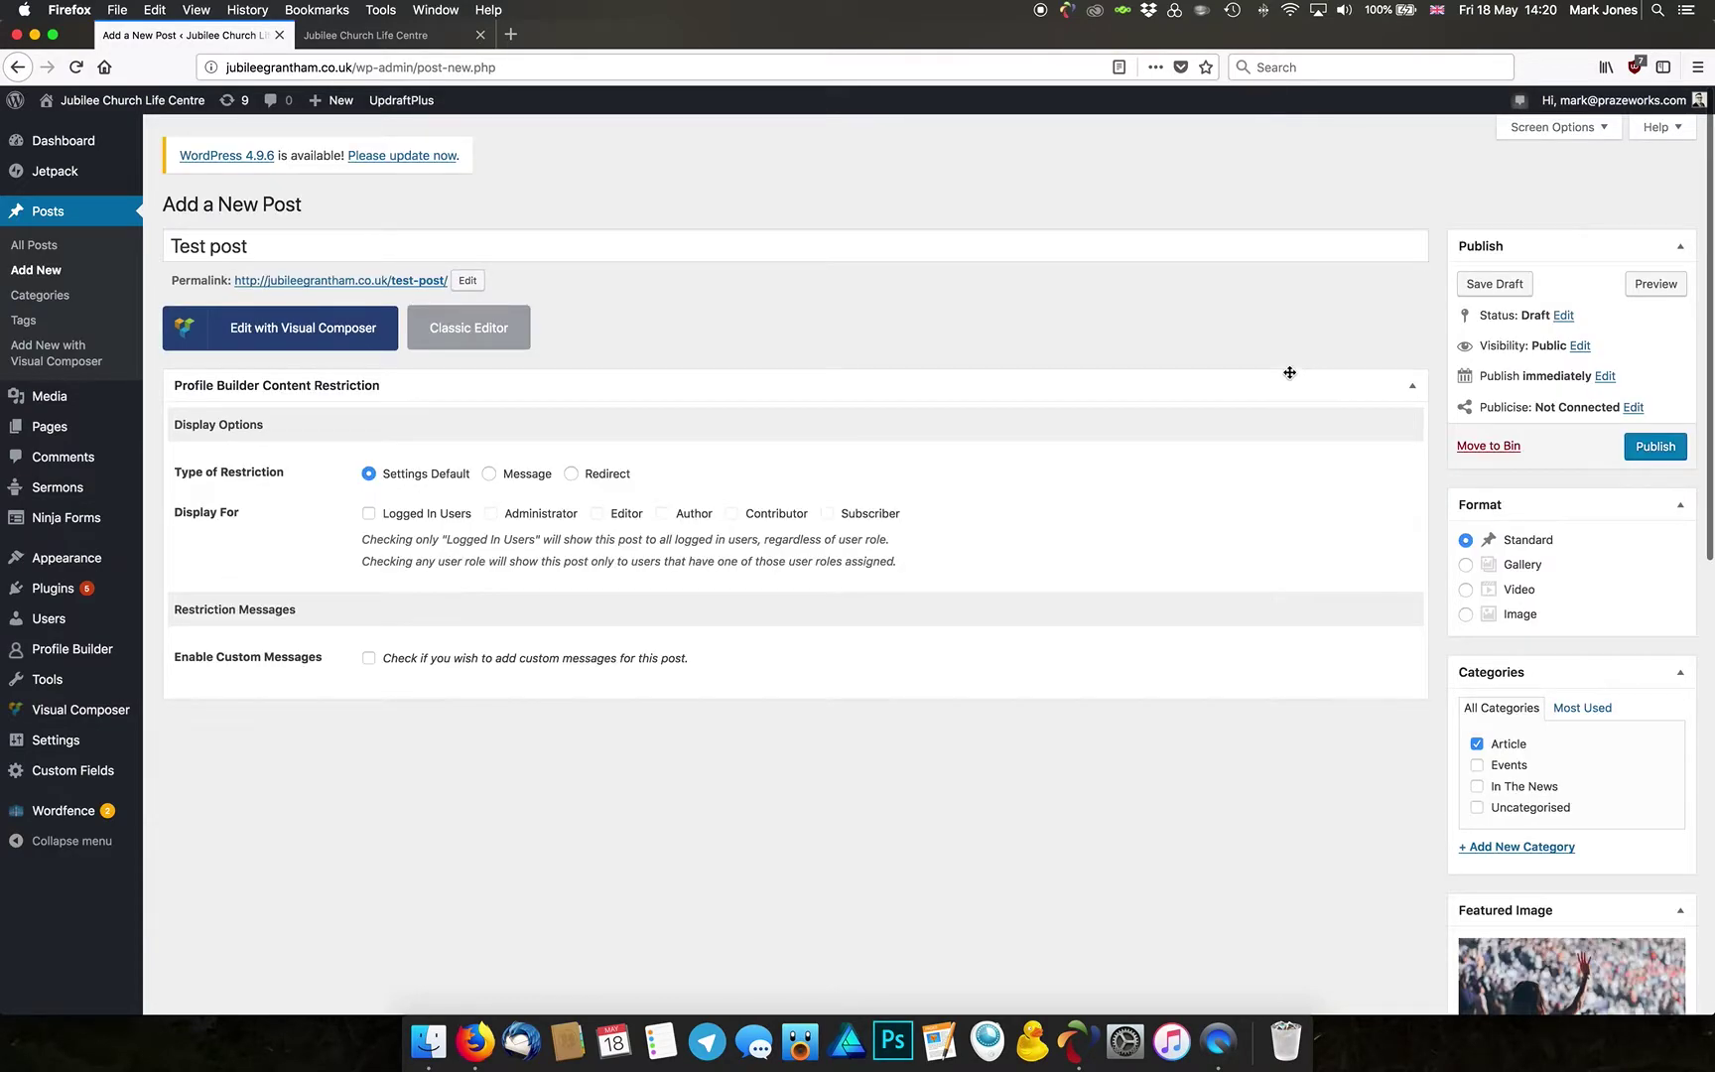
{"action": "left_click", "coordinate": [1494, 284]}
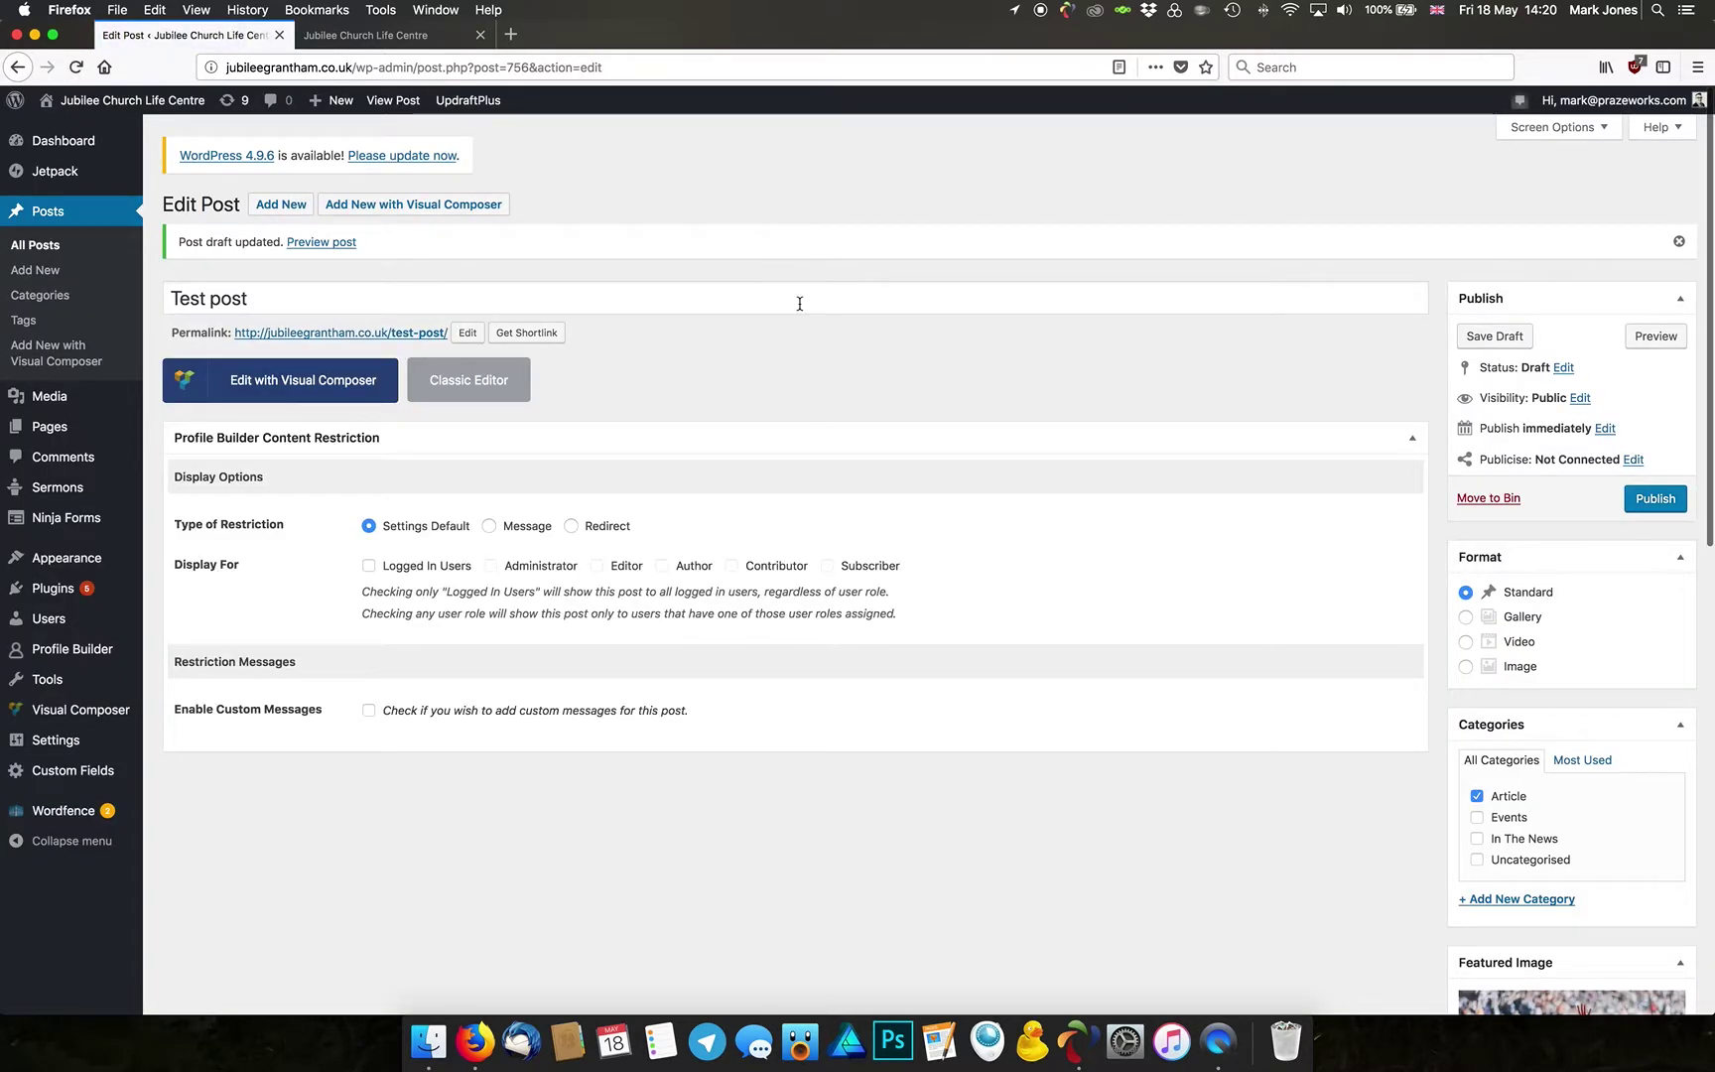
Step: Open the draft in Visual Composer and choose the layout with header, content, footer and a sidebar on the right
{"action": "left_click", "coordinate": [239, 397]}
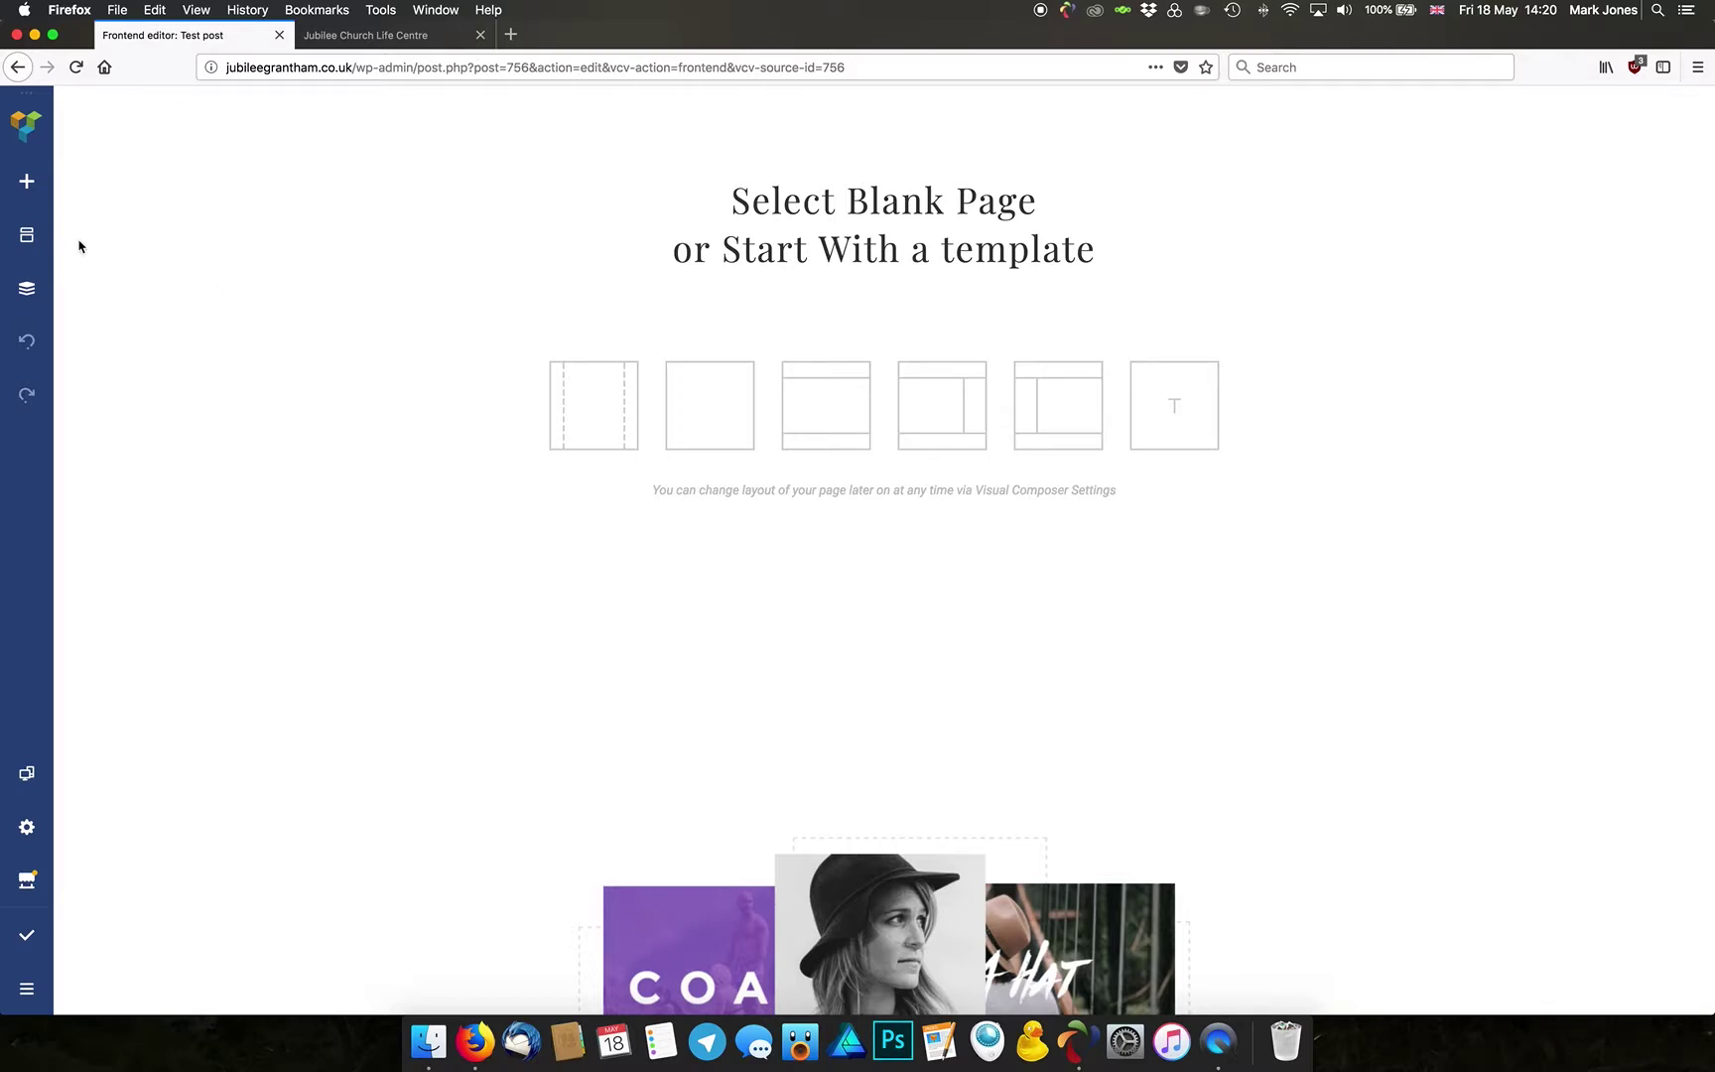
{"action": "left_click", "coordinate": [32, 238]}
{"action": "scroll", "coordinate": [116, 447], "scroll_direction": "down", "scroll_amount": 3}
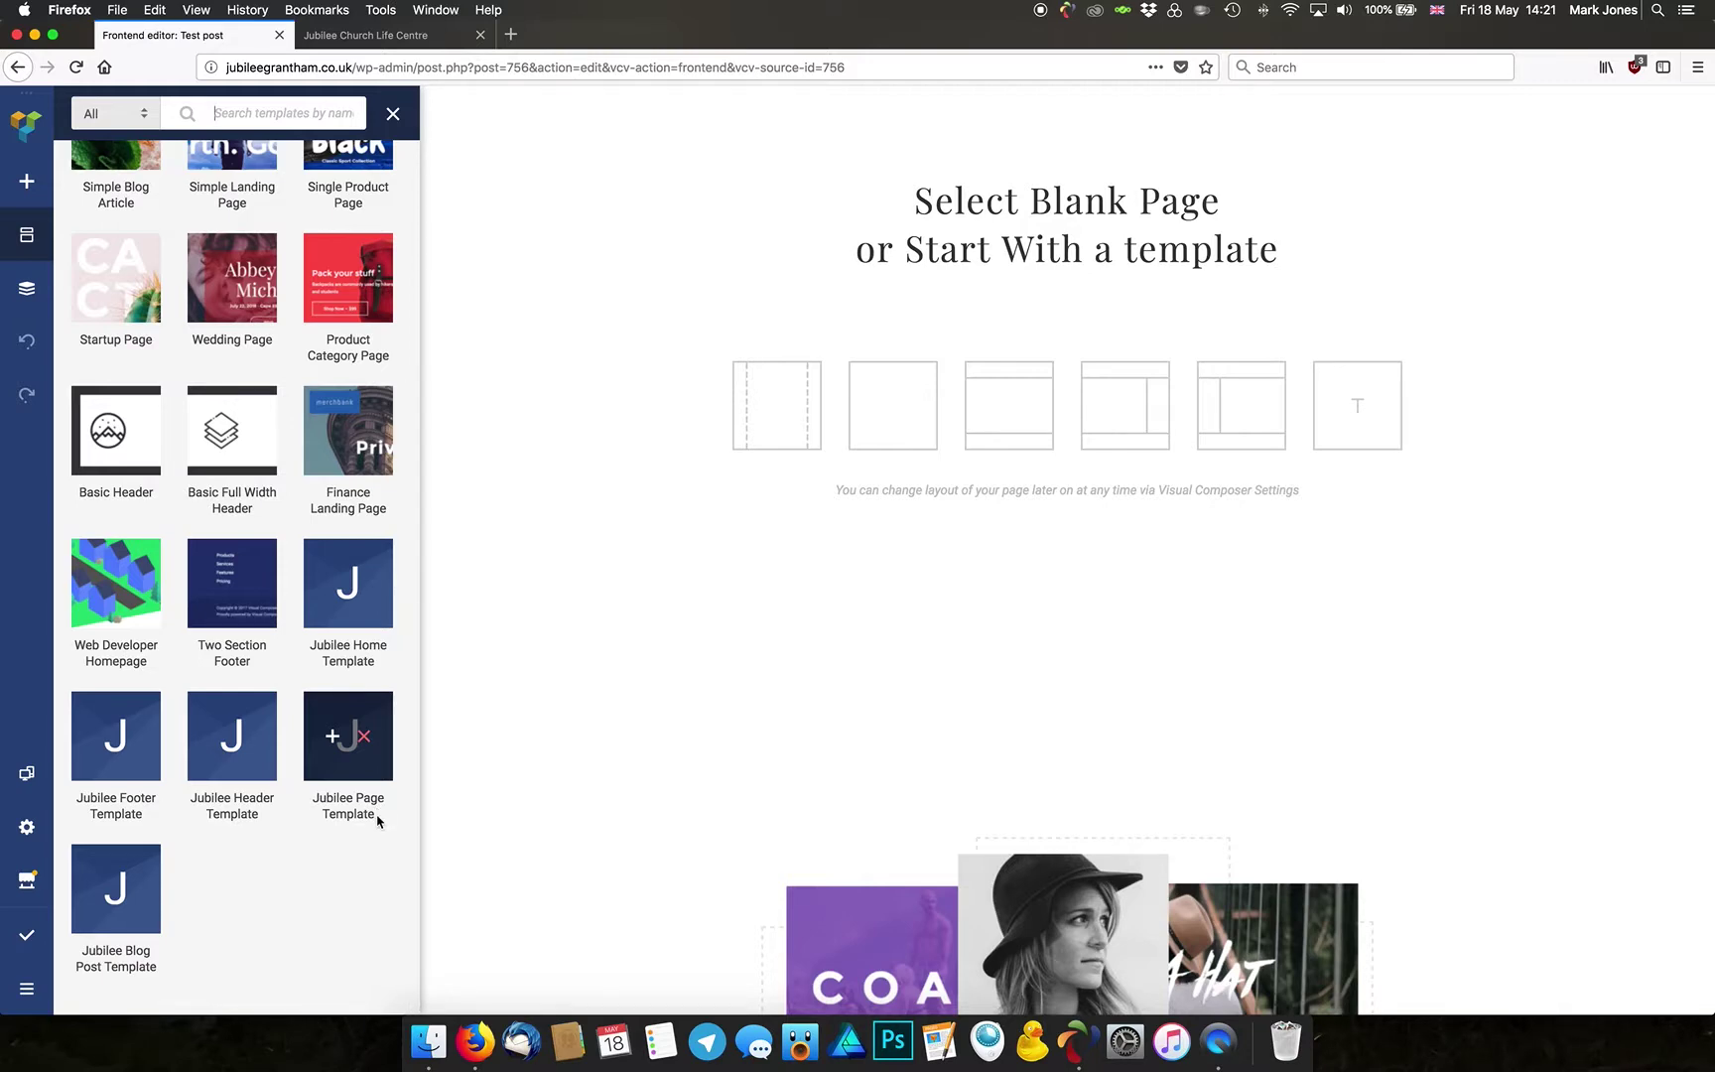
{"action": "mouse_move", "coordinate": [144, 960]}
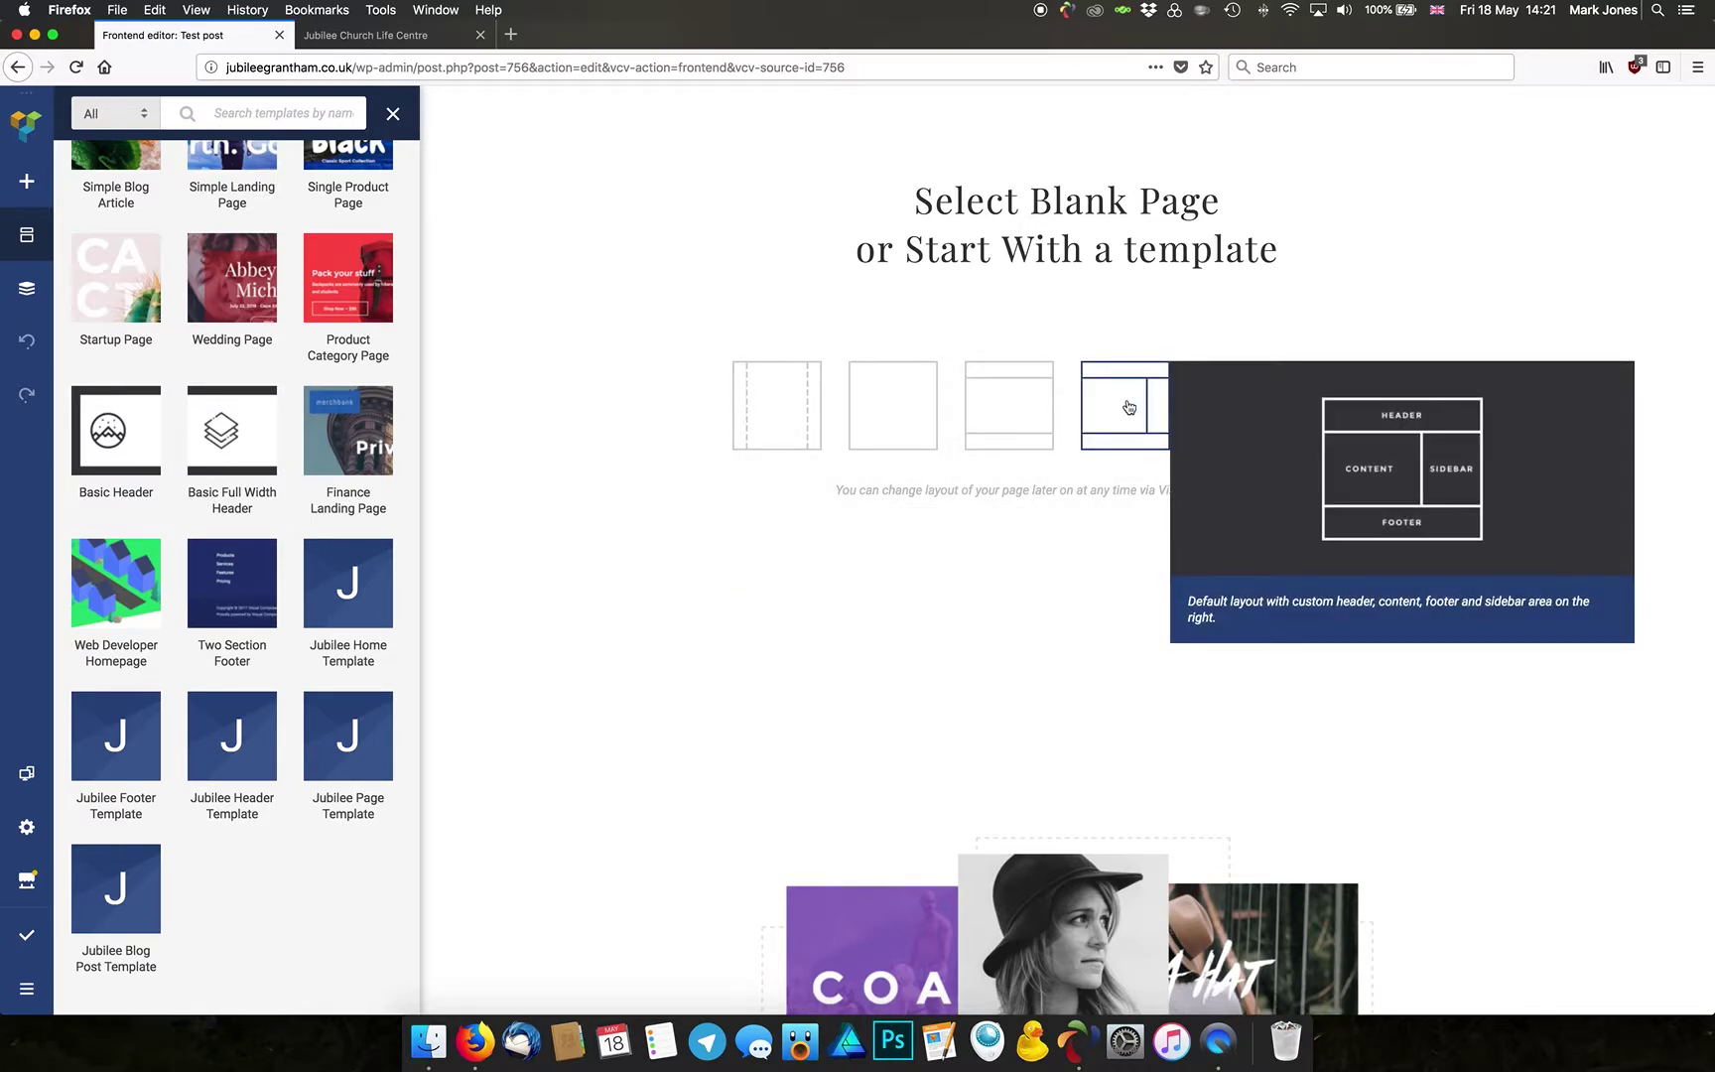
{"action": "left_click", "coordinate": [1128, 407]}
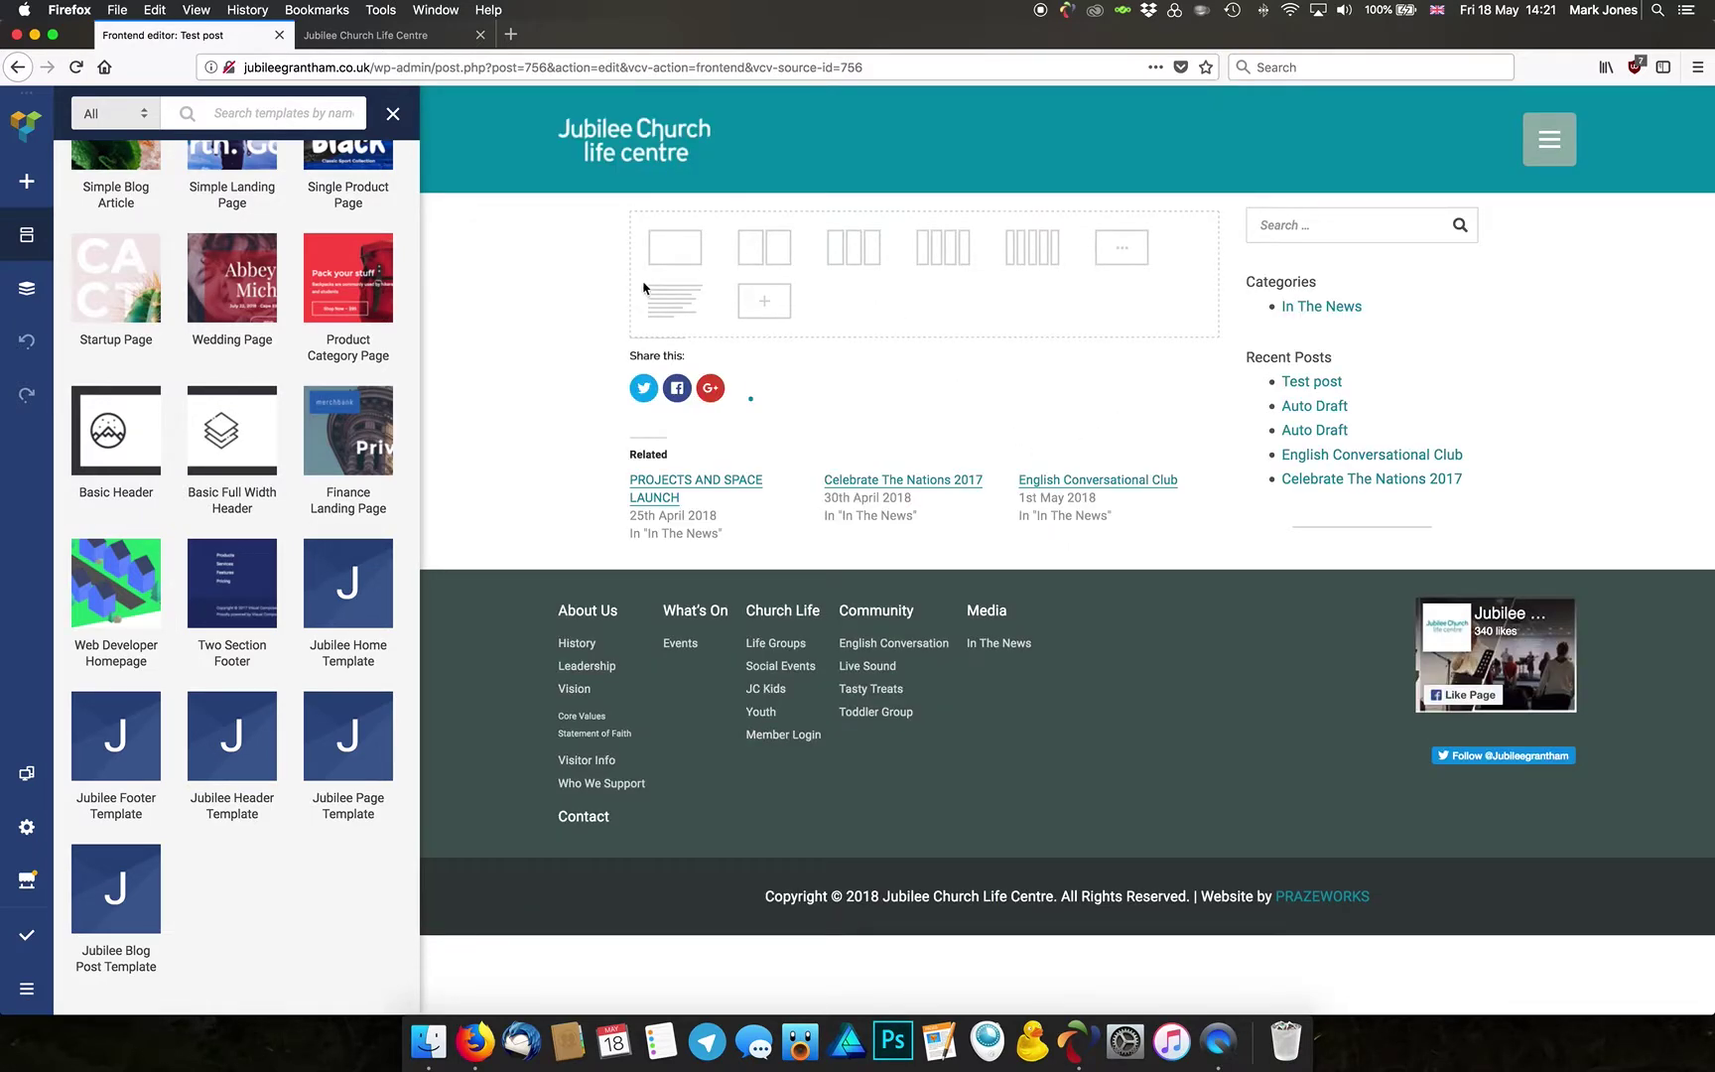
Step: Add the Jubilee Blog Post Template to the post's content area
{"action": "mouse_move", "coordinate": [1491, 464]}
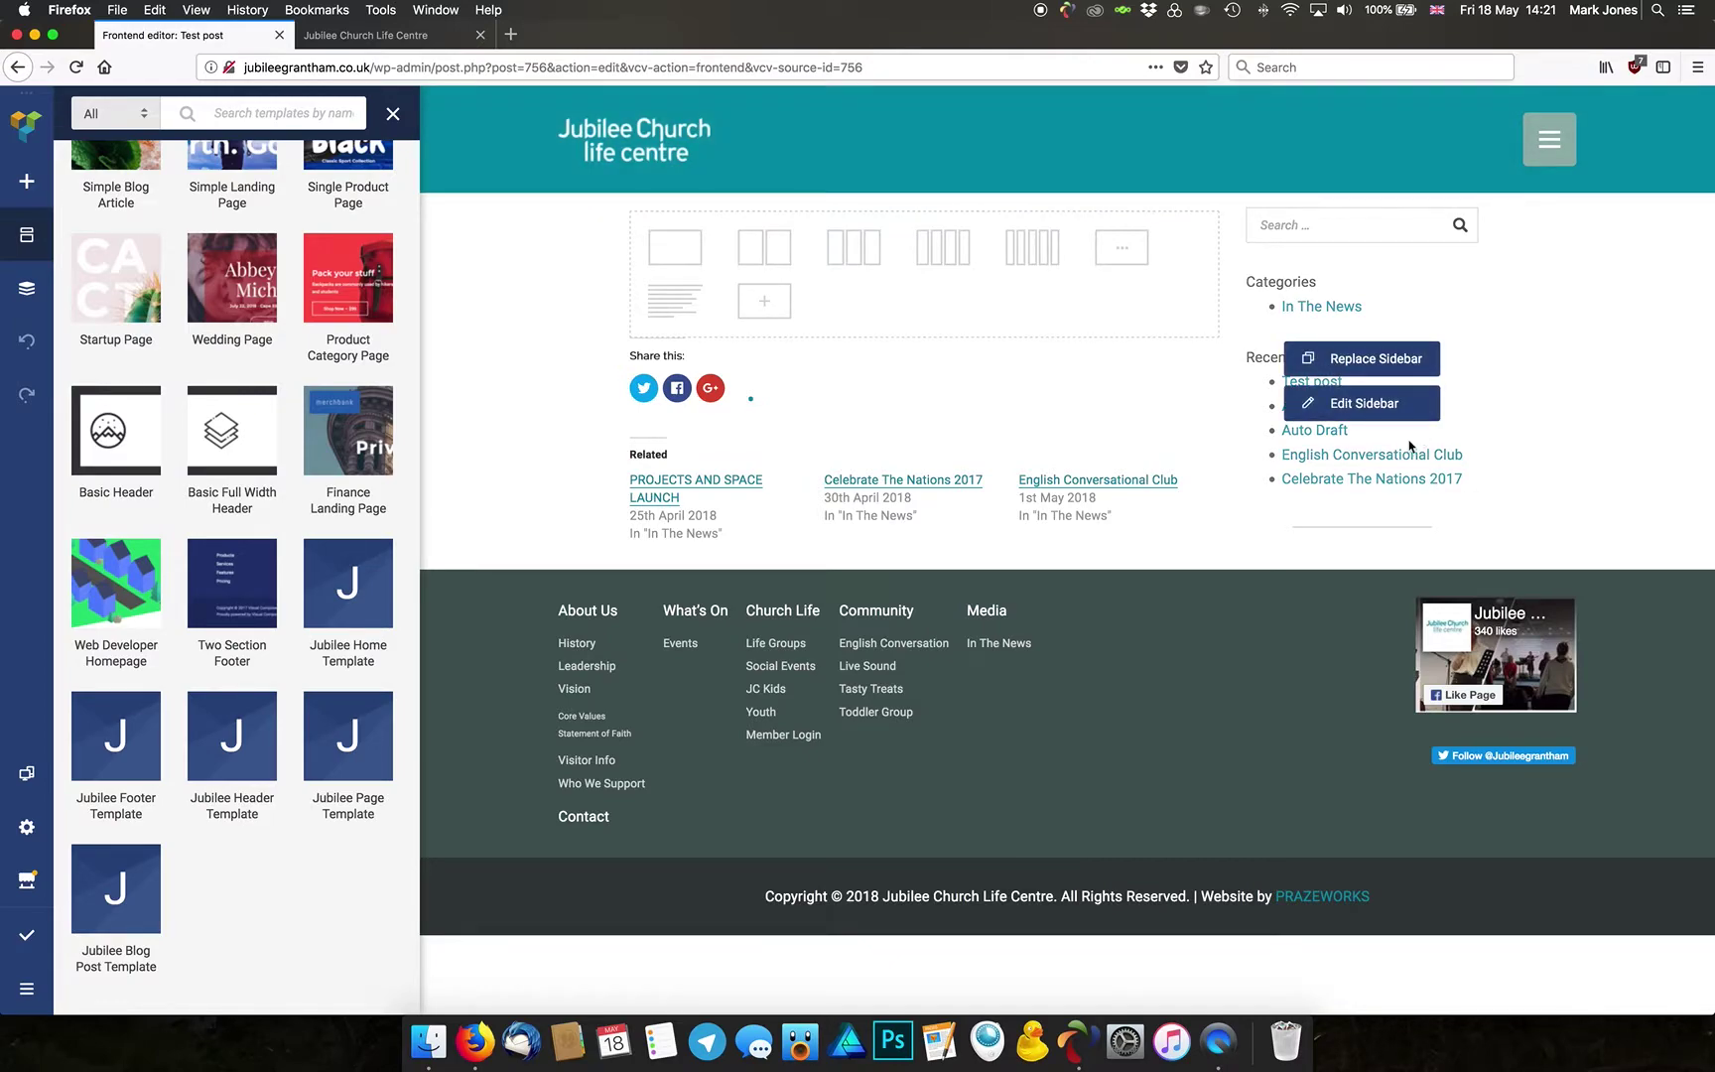
{"action": "mouse_move", "coordinate": [633, 650]}
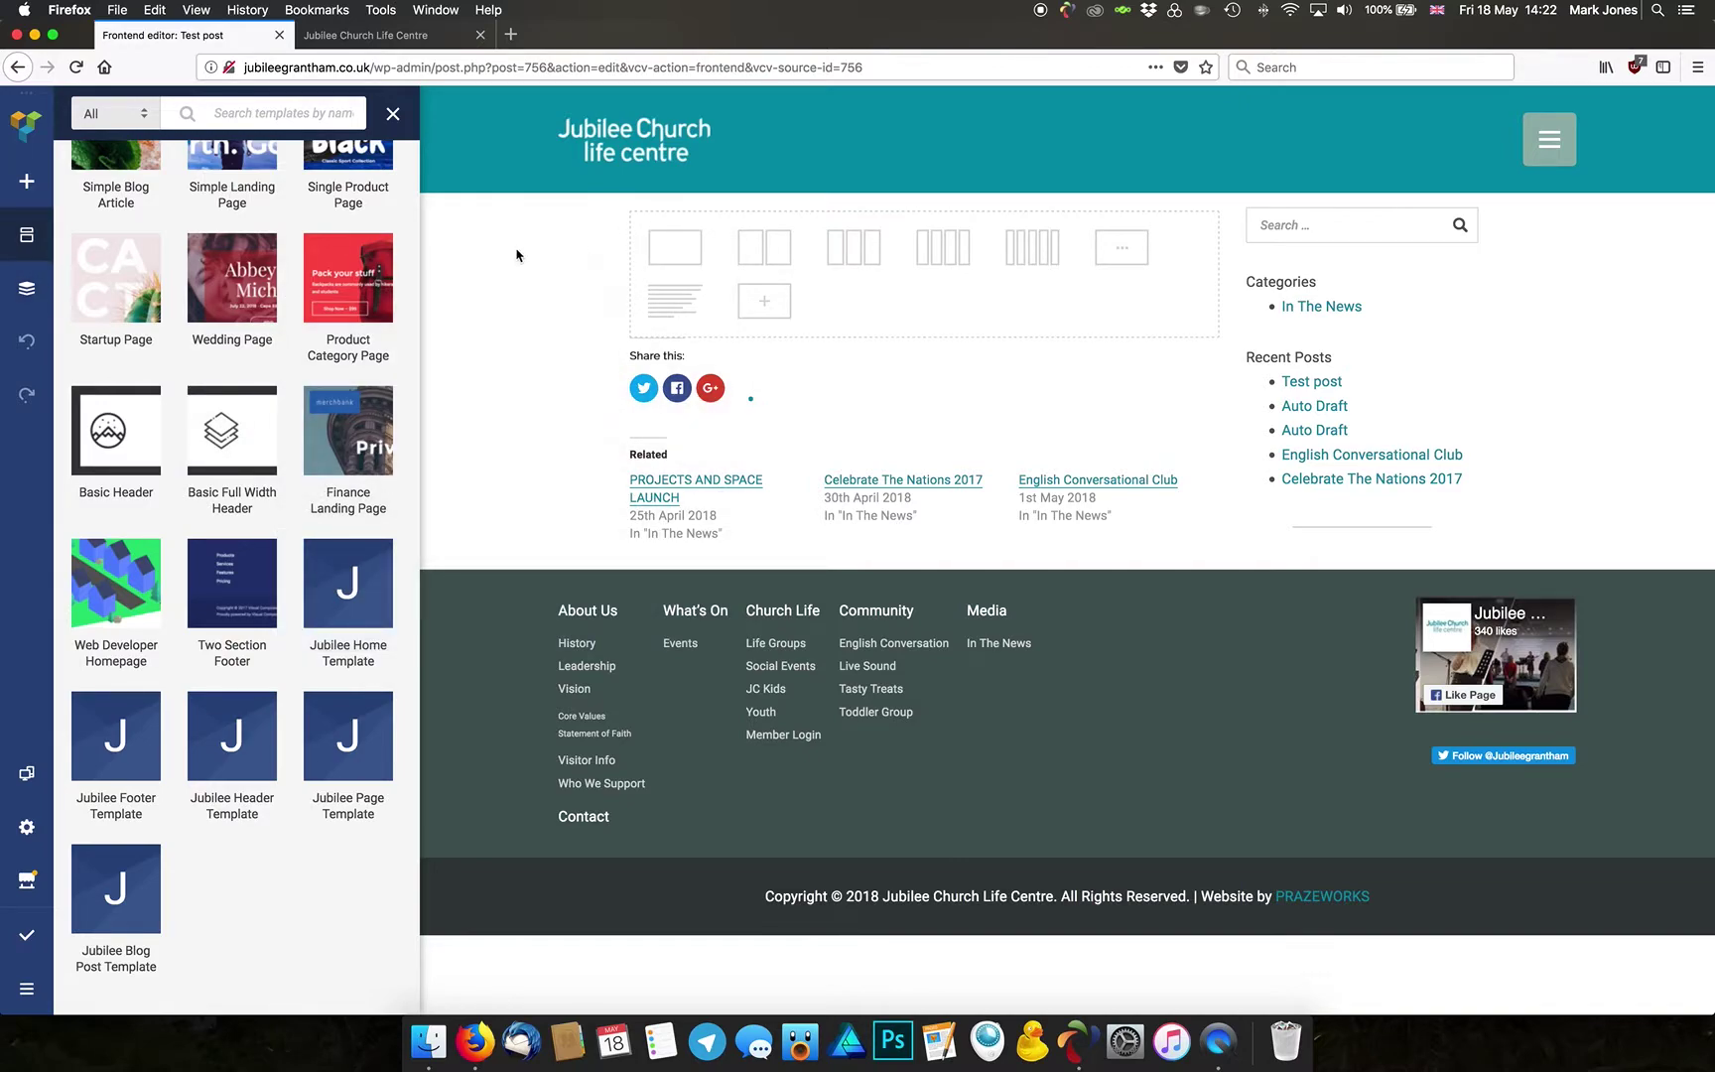
{"action": "left_click", "coordinate": [23, 236]}
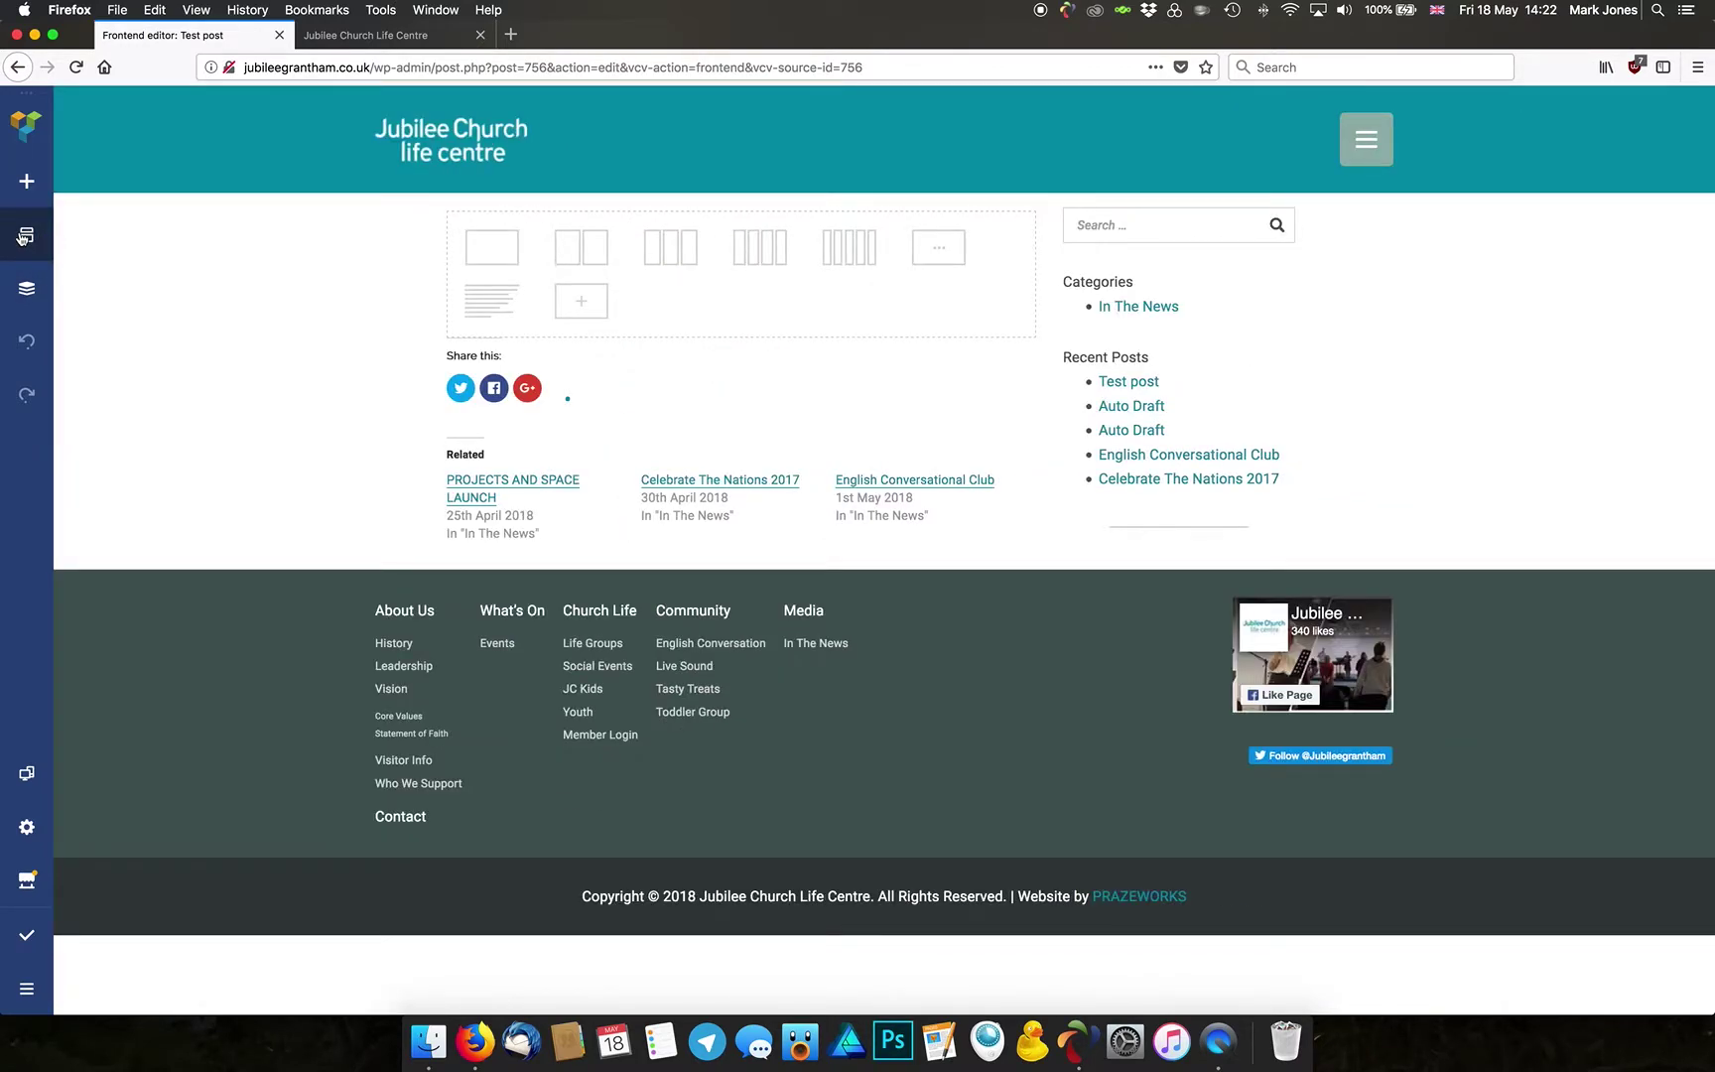
{"action": "left_click", "coordinate": [24, 236]}
{"action": "scroll", "coordinate": [193, 794], "scroll_direction": "down", "scroll_amount": 5}
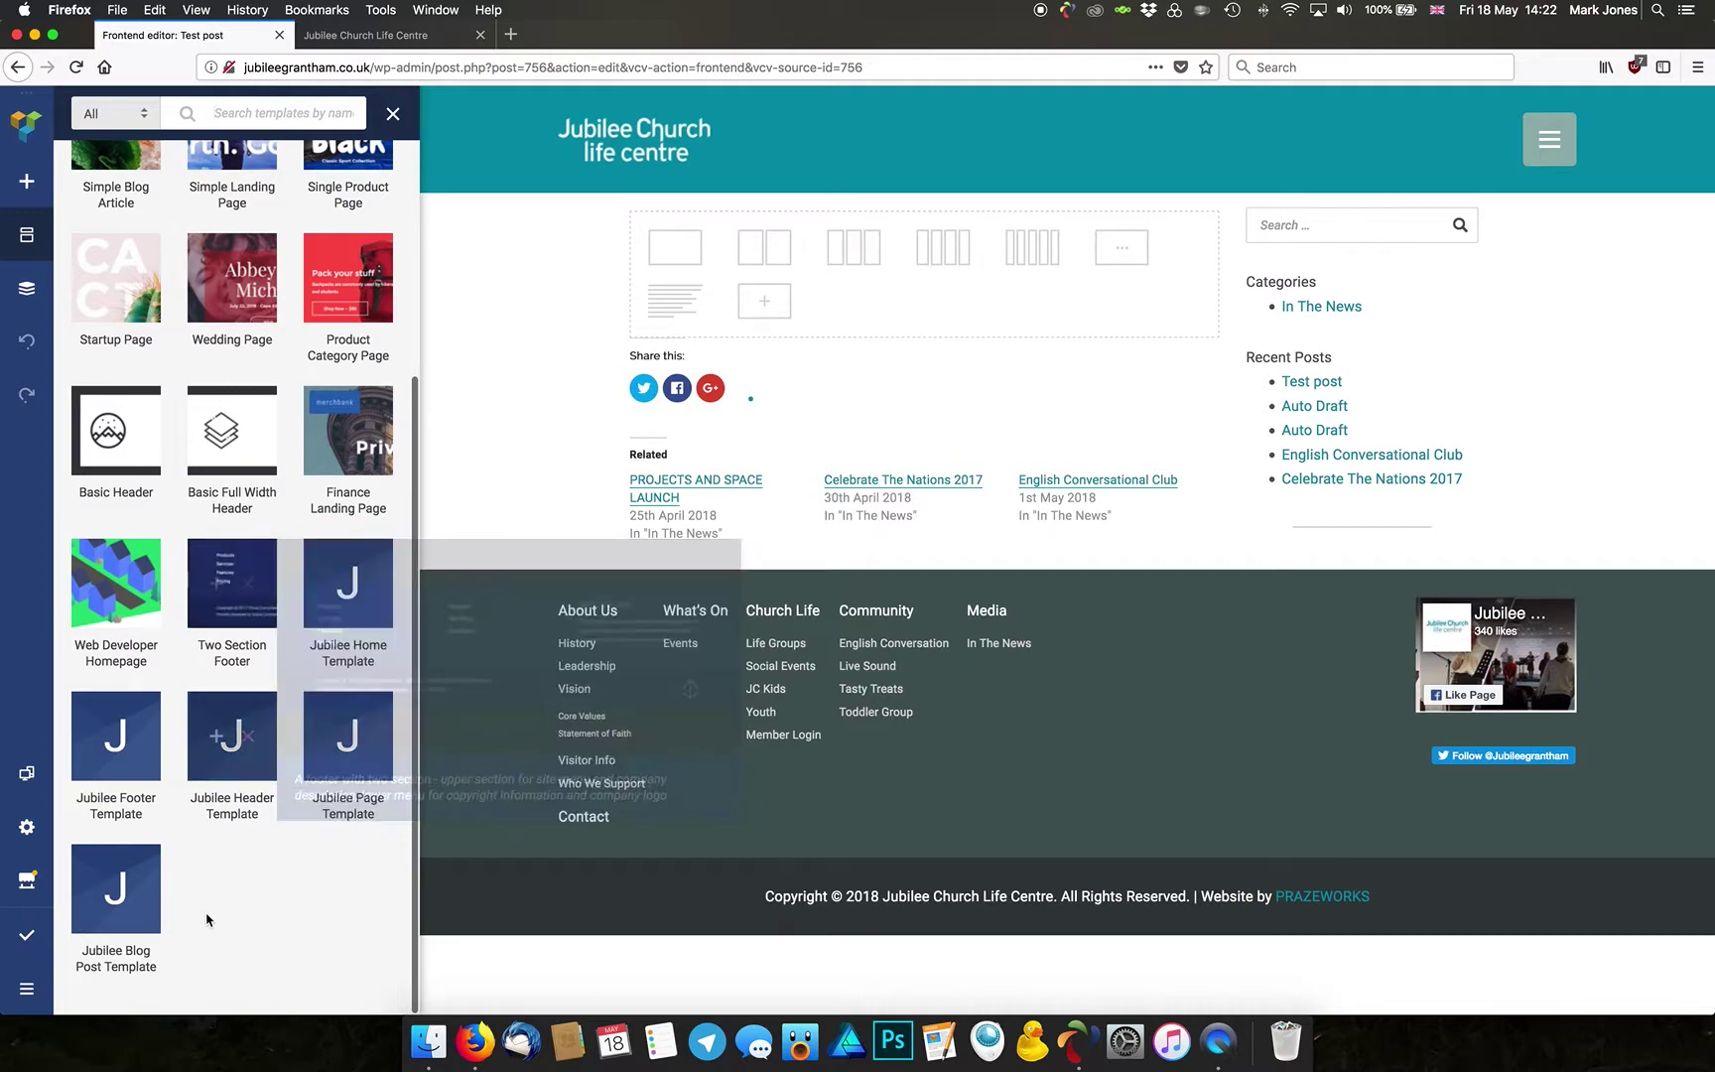
{"action": "mouse_move", "coordinate": [117, 898]}
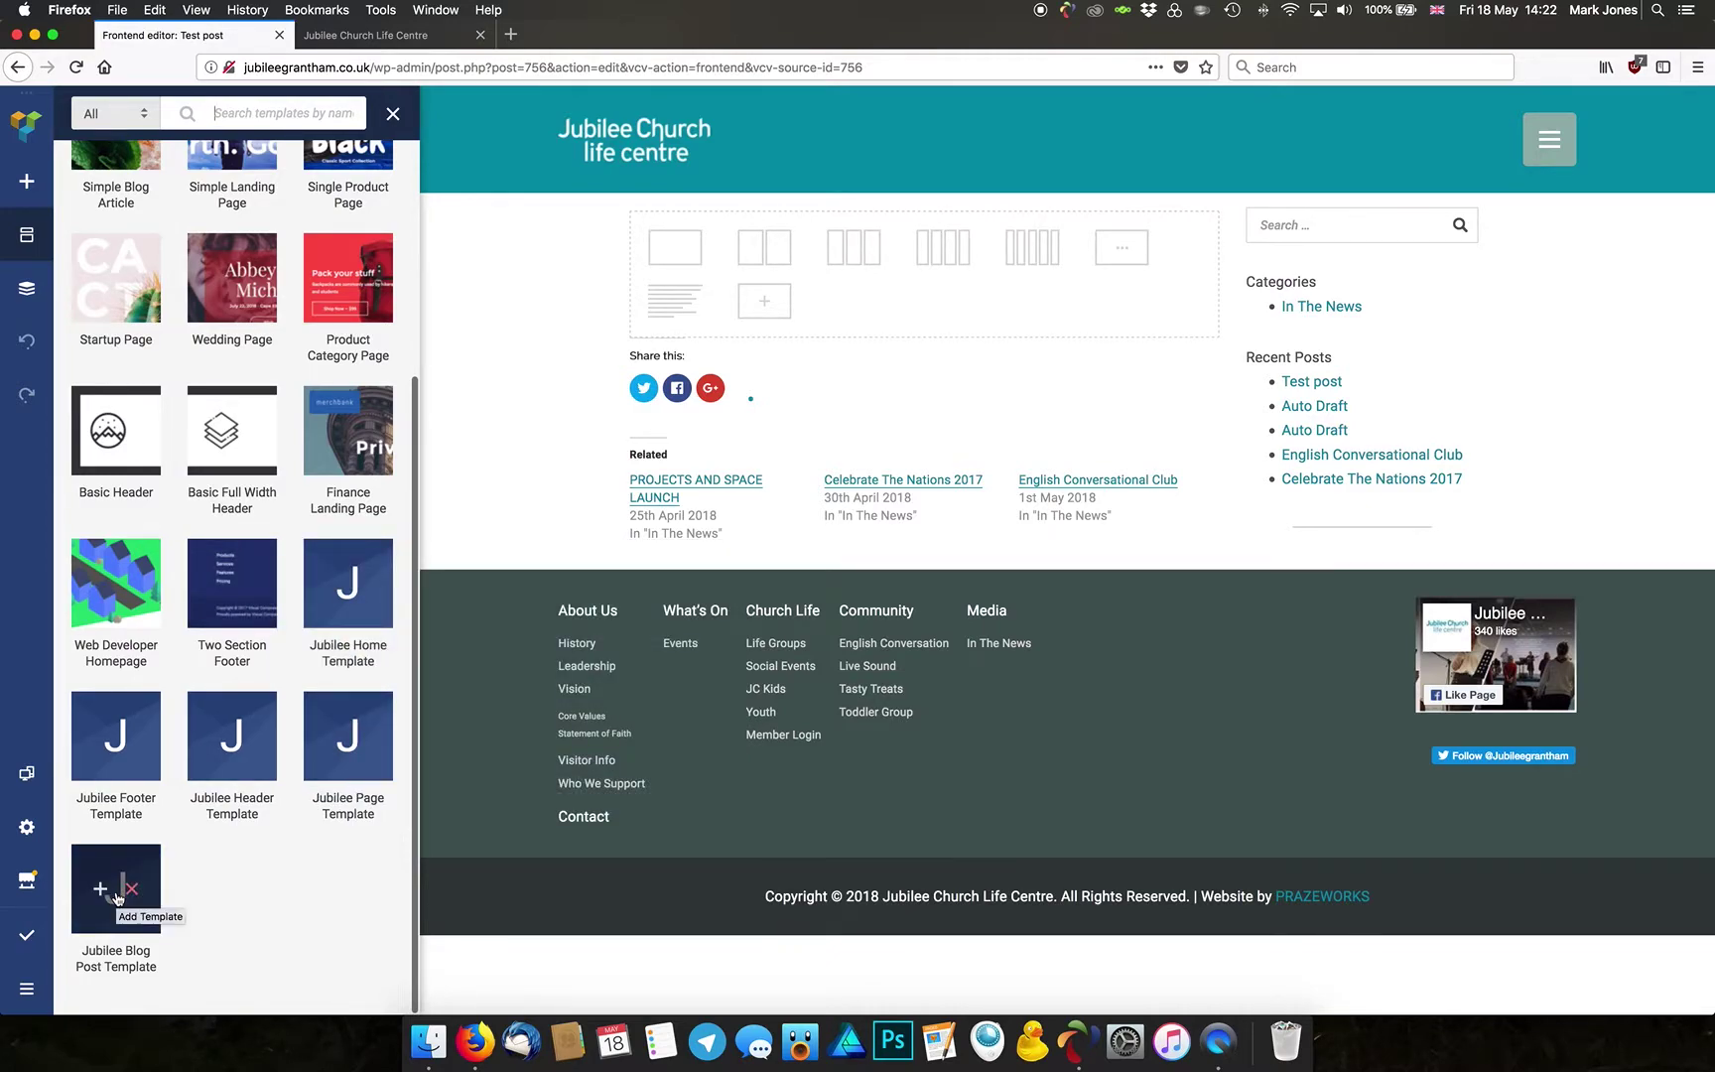
{"action": "left_click", "coordinate": [100, 889]}
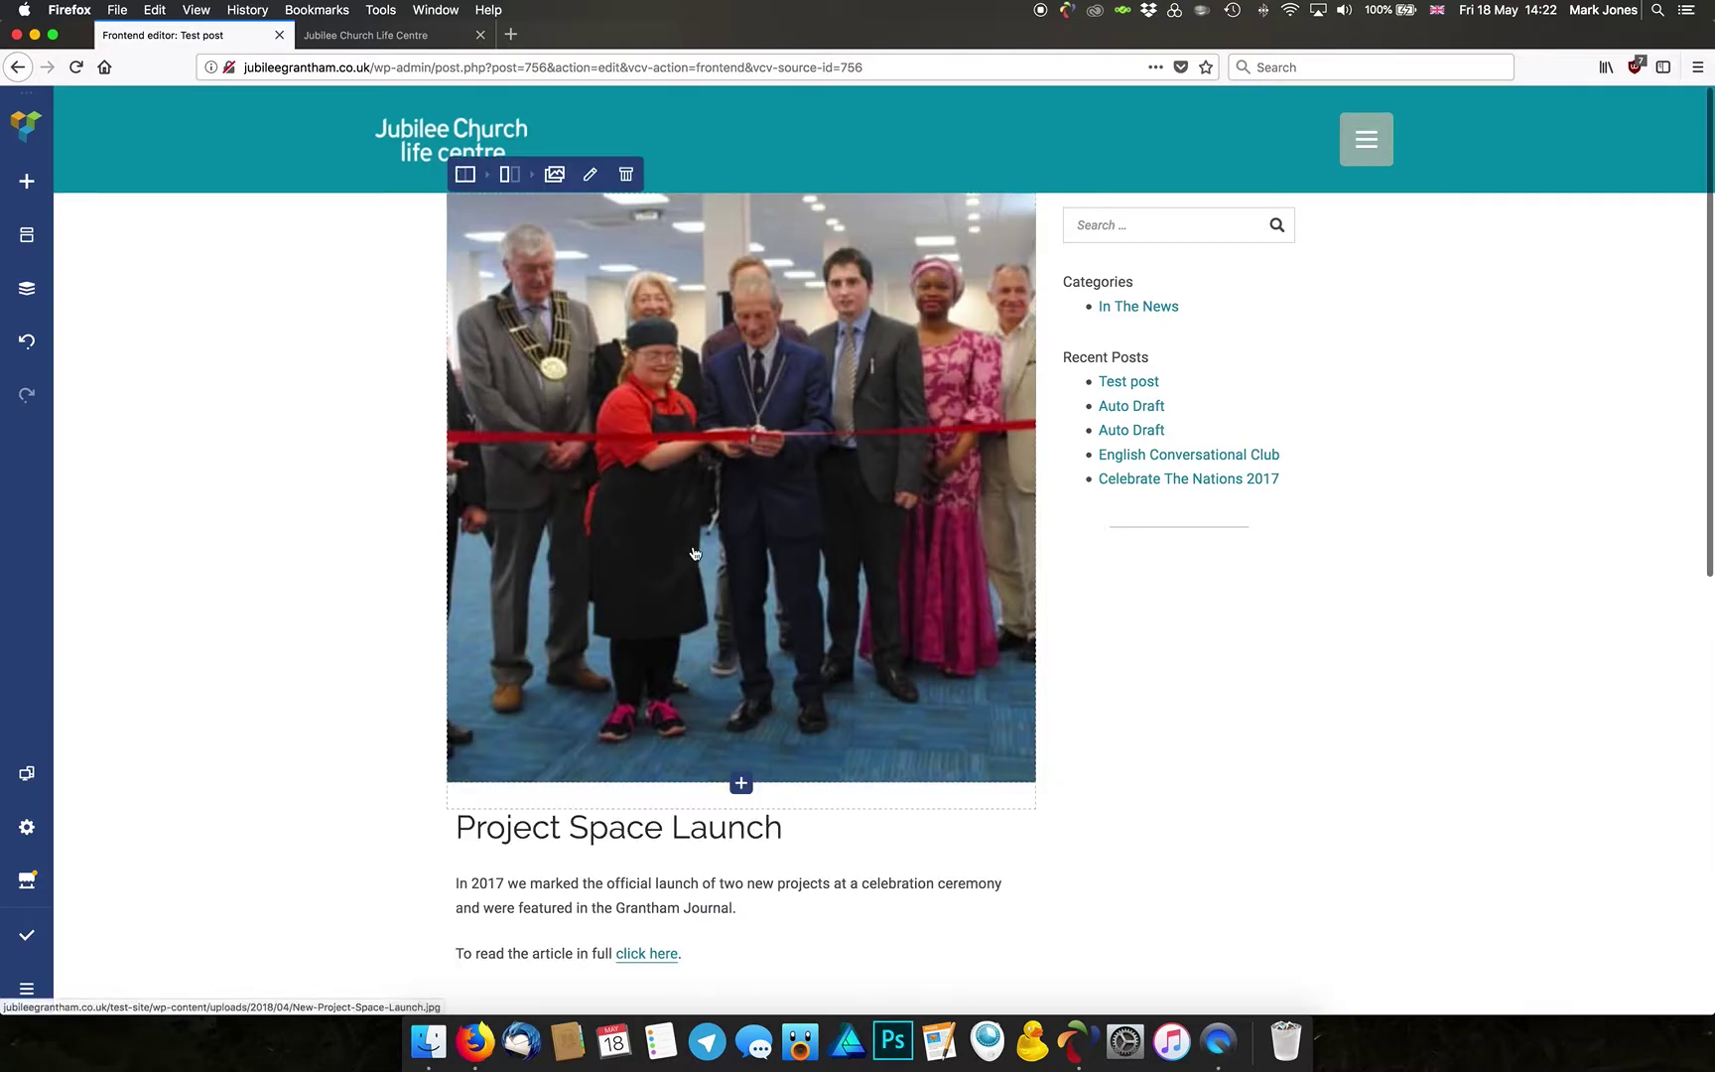
Step: Replace the ribbon-cutting photo in the Image Gallery element with pexels-photo-976863.jpeg from the media library
{"action": "scroll", "coordinate": [394, 546], "scroll_direction": "down", "scroll_amount": 5}
{"action": "scroll", "coordinate": [341, 564], "scroll_direction": "down", "scroll_amount": 6}
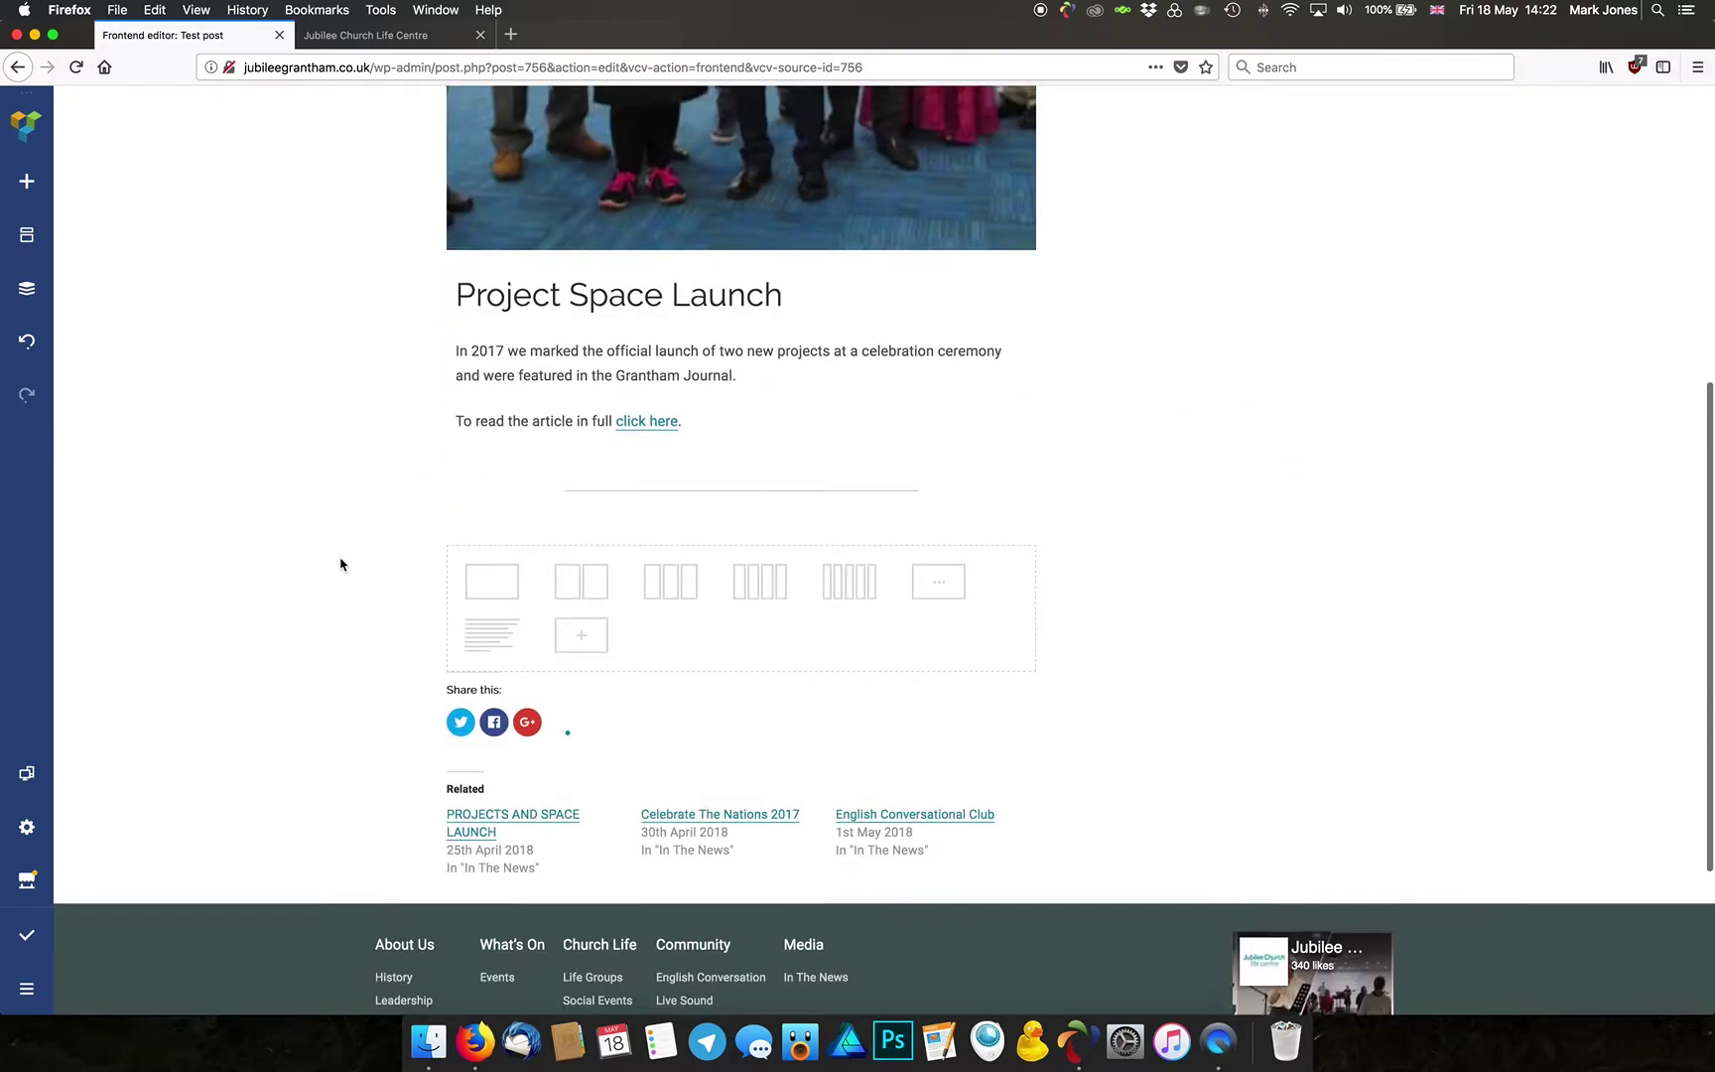
{"action": "scroll", "coordinate": [265, 441], "scroll_direction": "up", "scroll_amount": 3}
{"action": "scroll", "coordinate": [265, 442], "scroll_direction": "up", "scroll_amount": 8}
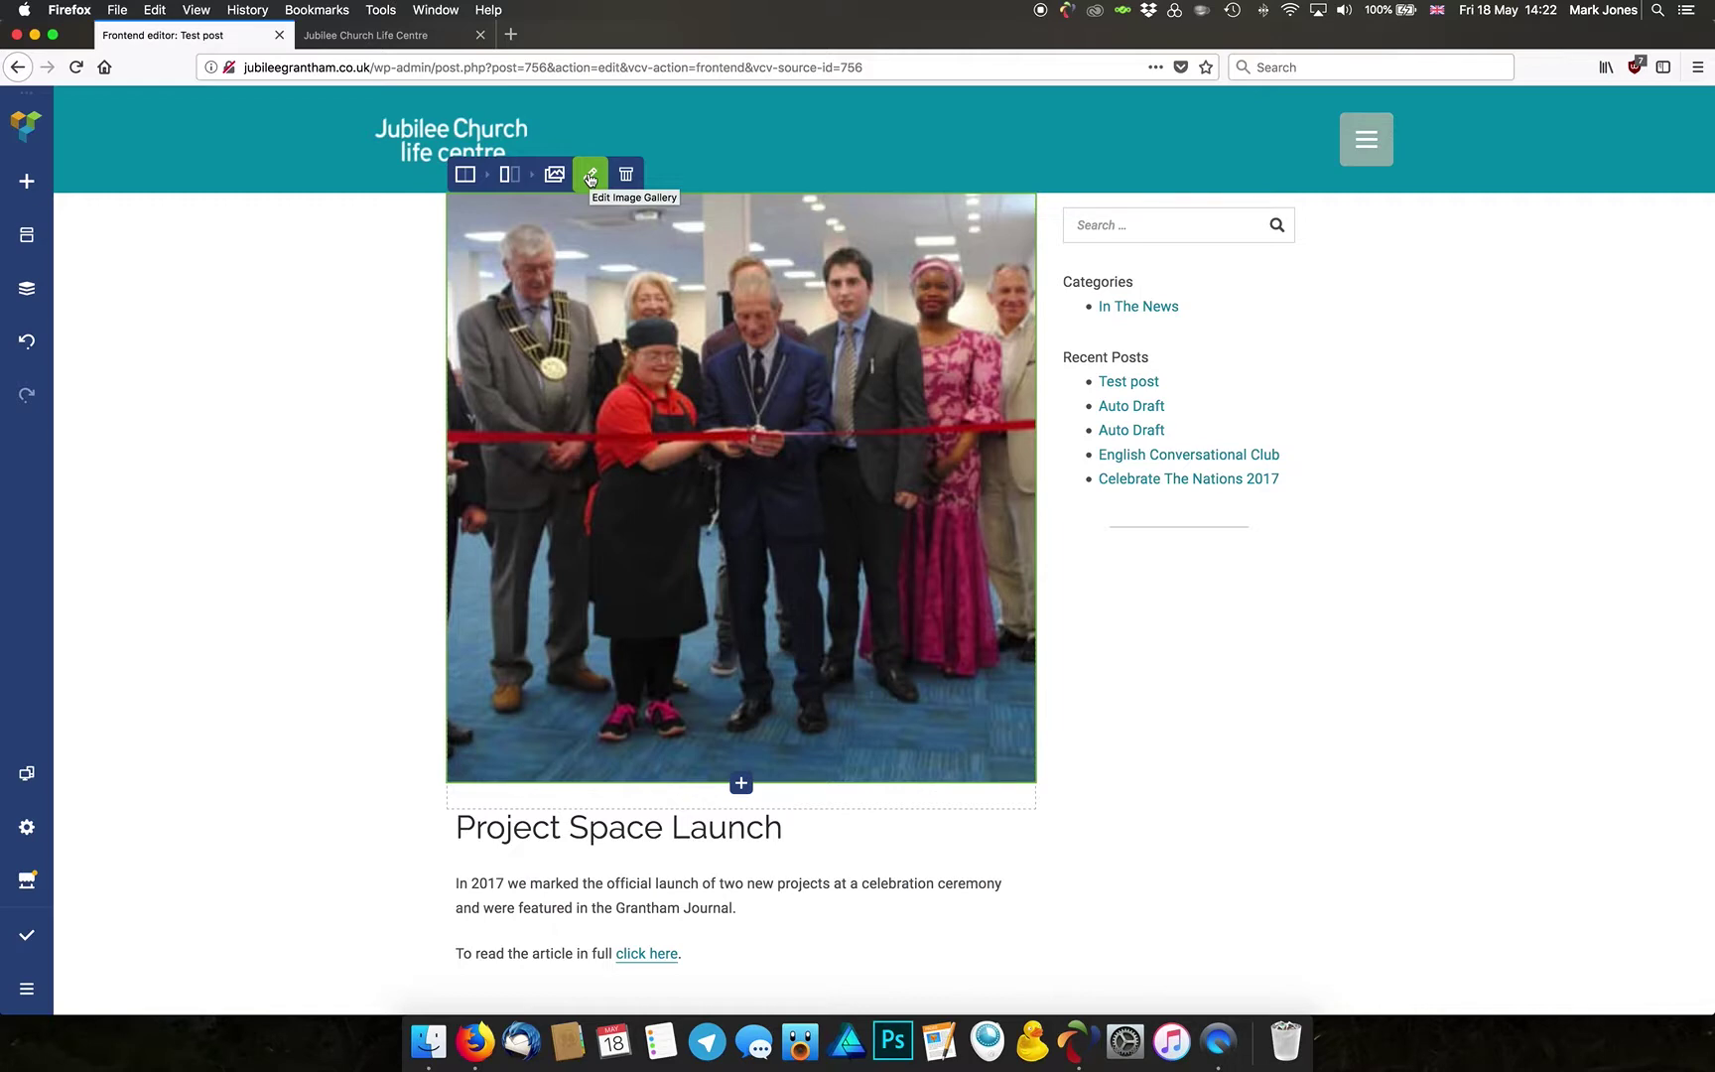
{"action": "left_click", "coordinate": [589, 177]}
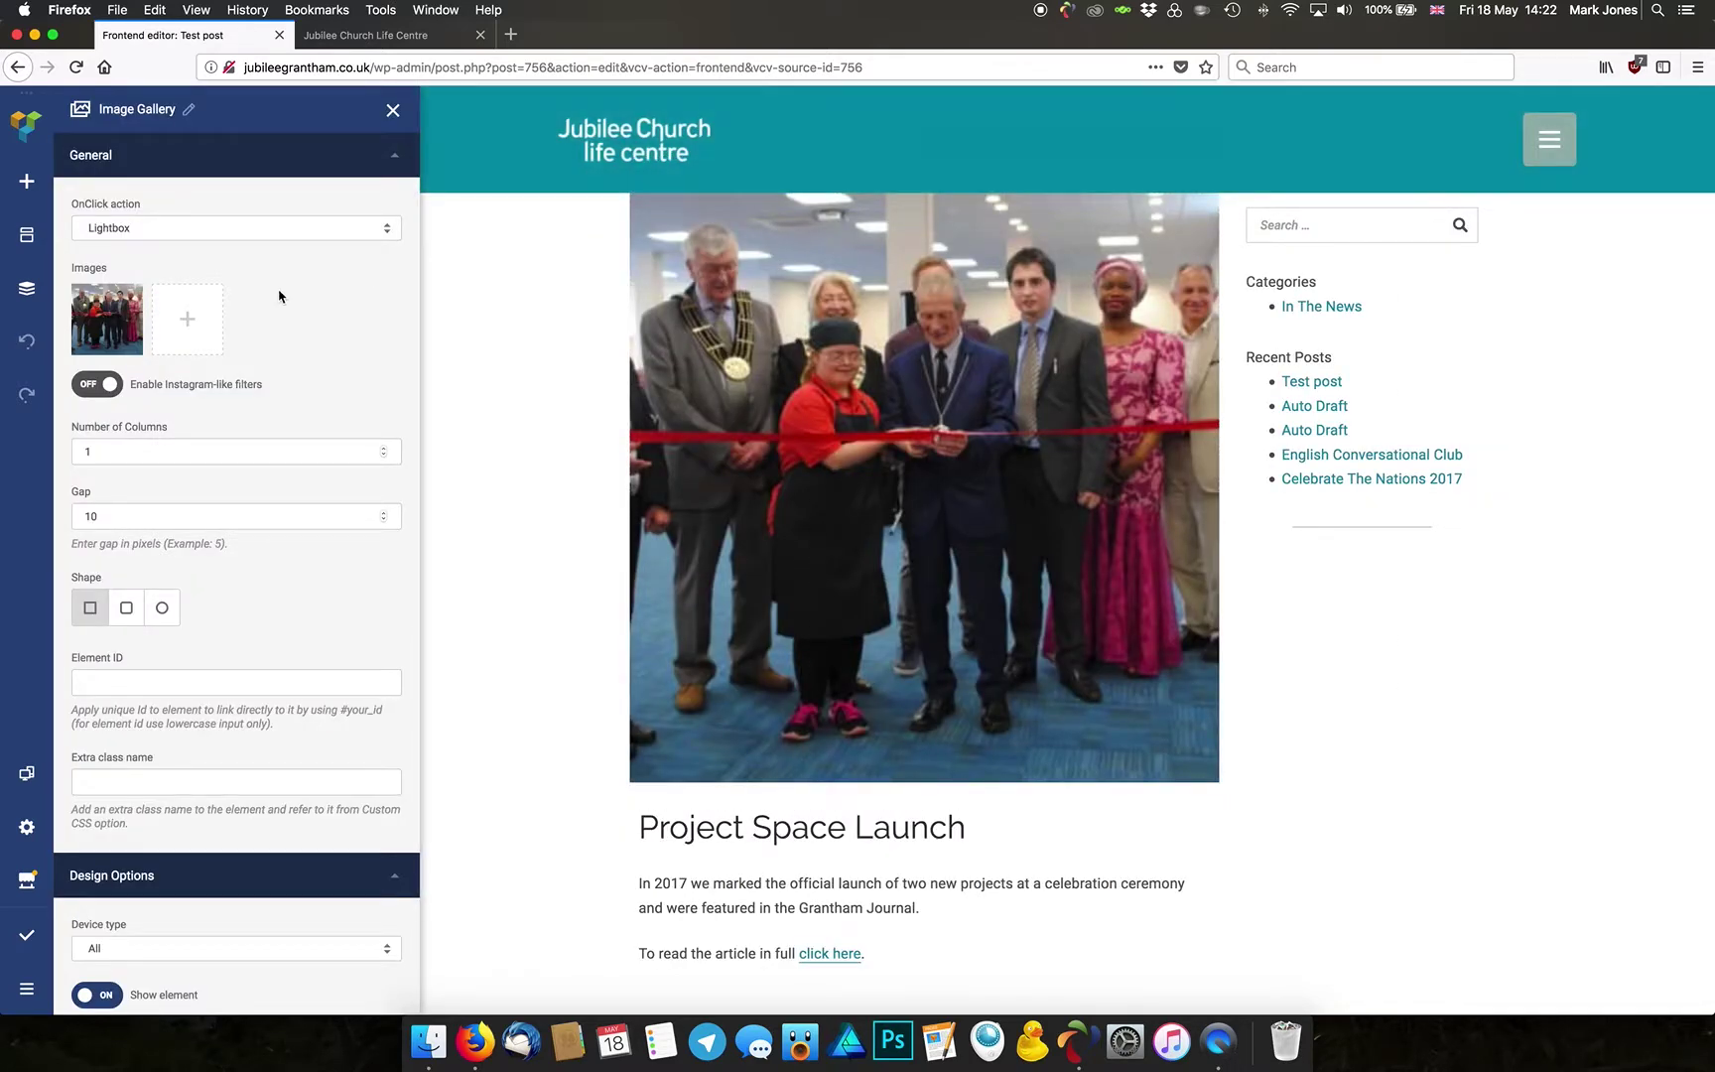
{"action": "left_click", "coordinate": [126, 317]}
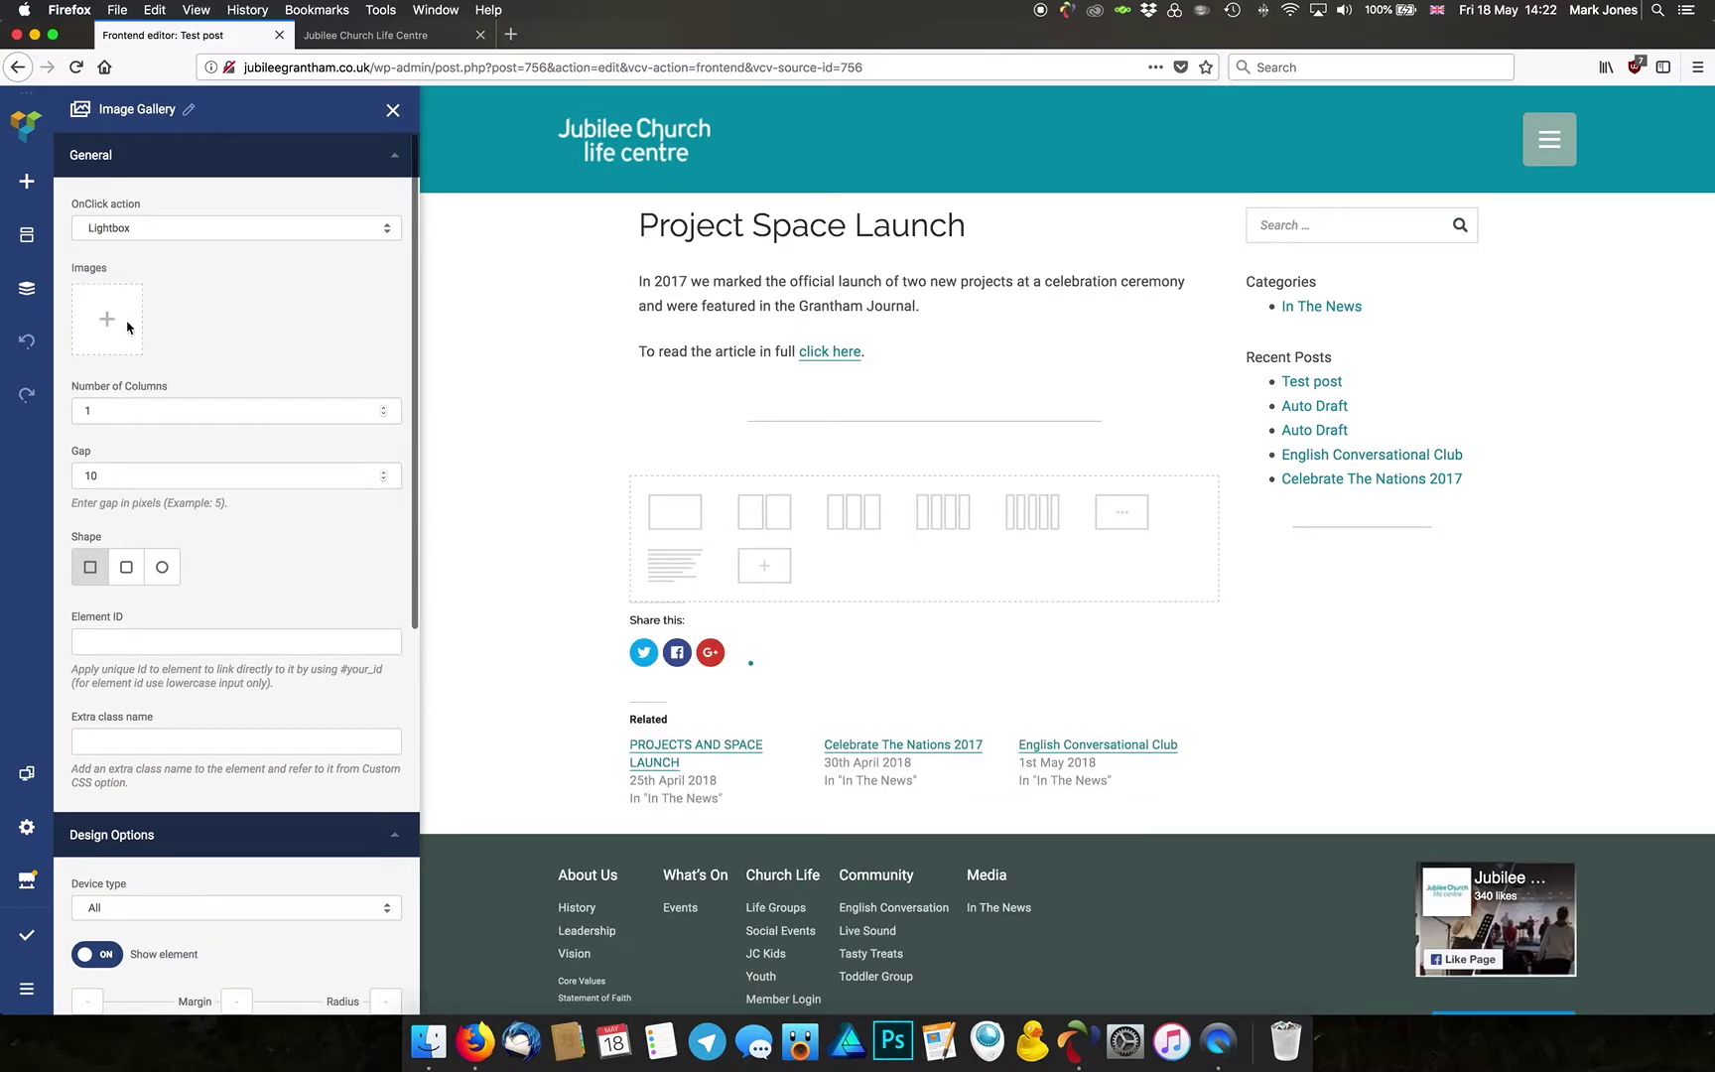
{"action": "left_click", "coordinate": [126, 327]}
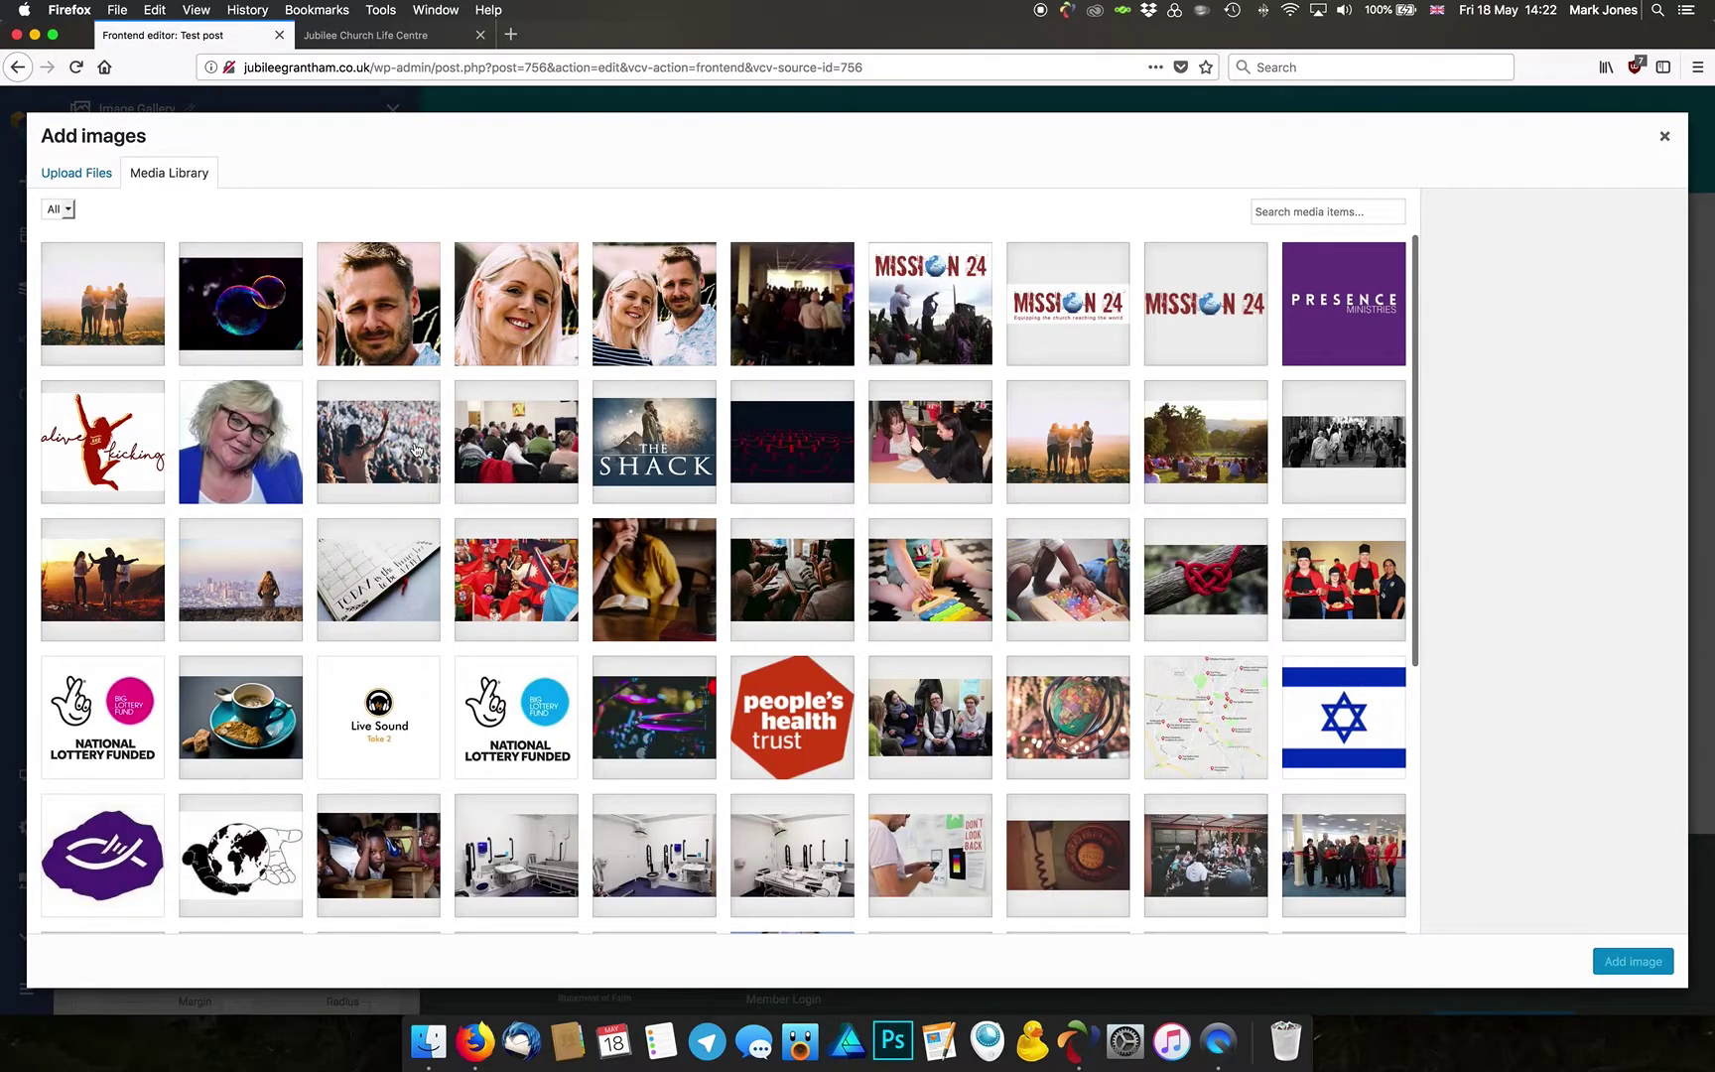
{"action": "left_click", "coordinate": [403, 455]}
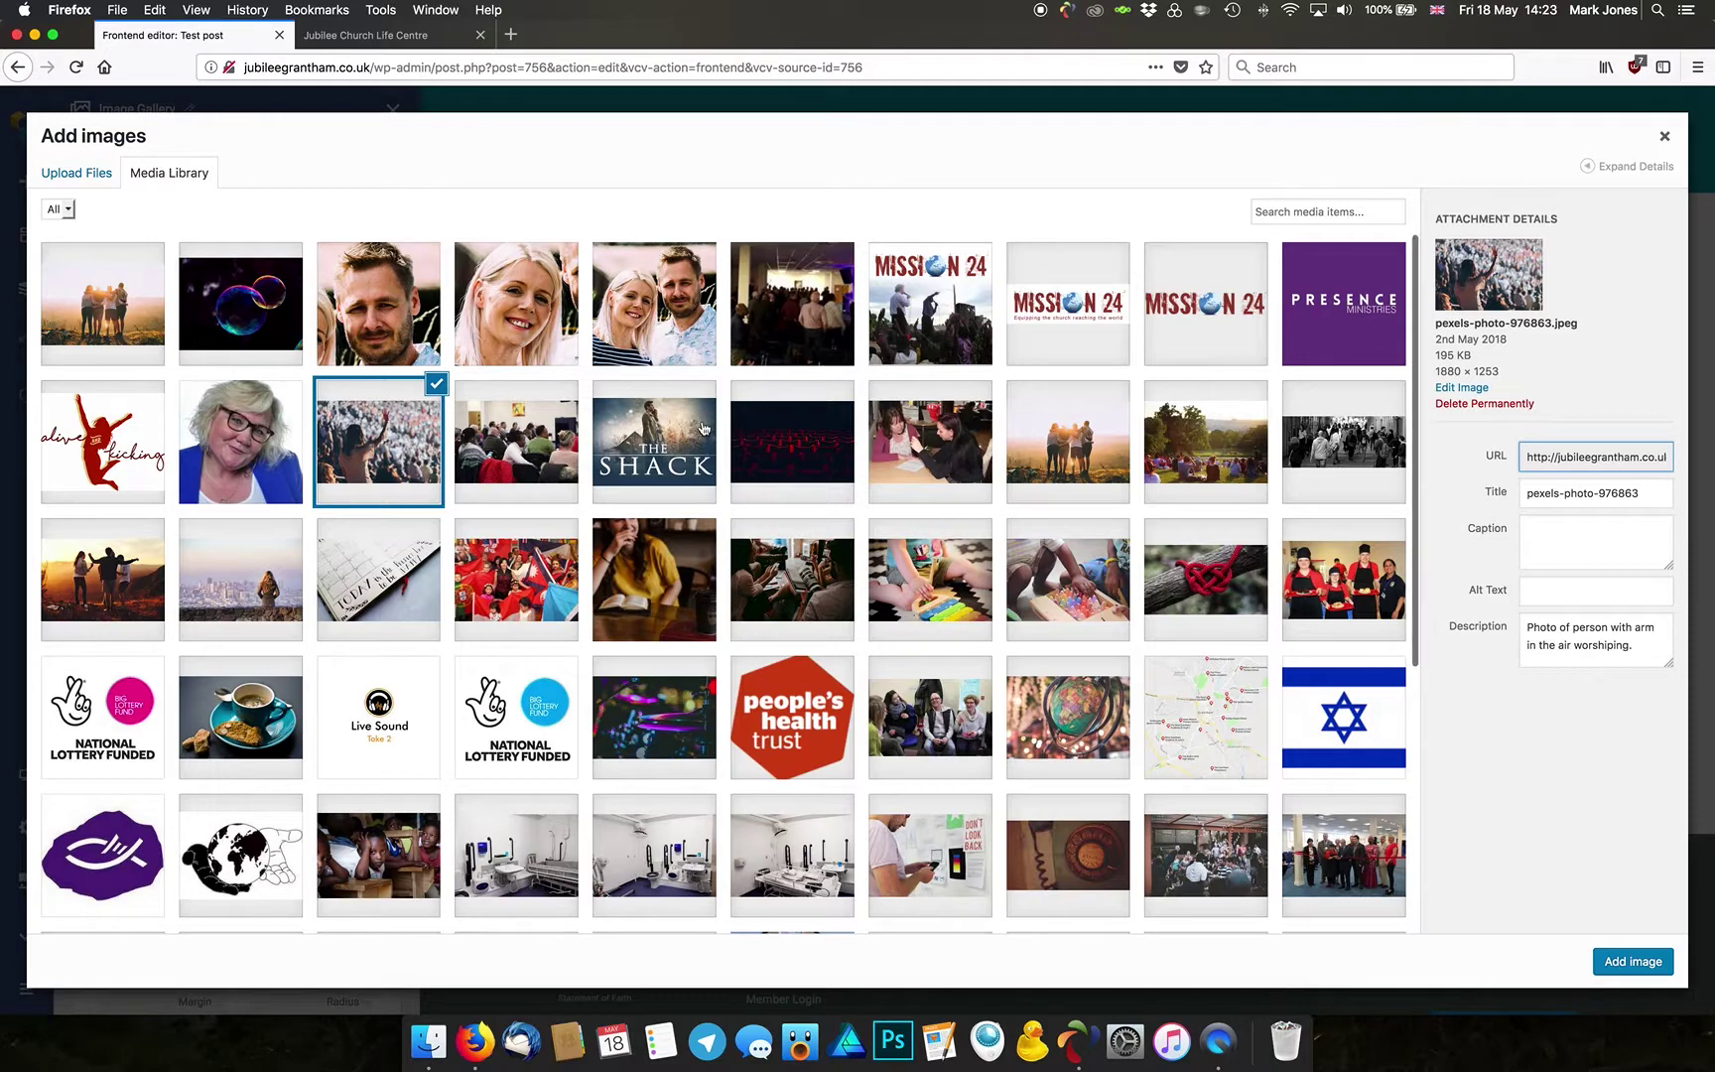
{"action": "left_click", "coordinate": [1624, 967]}
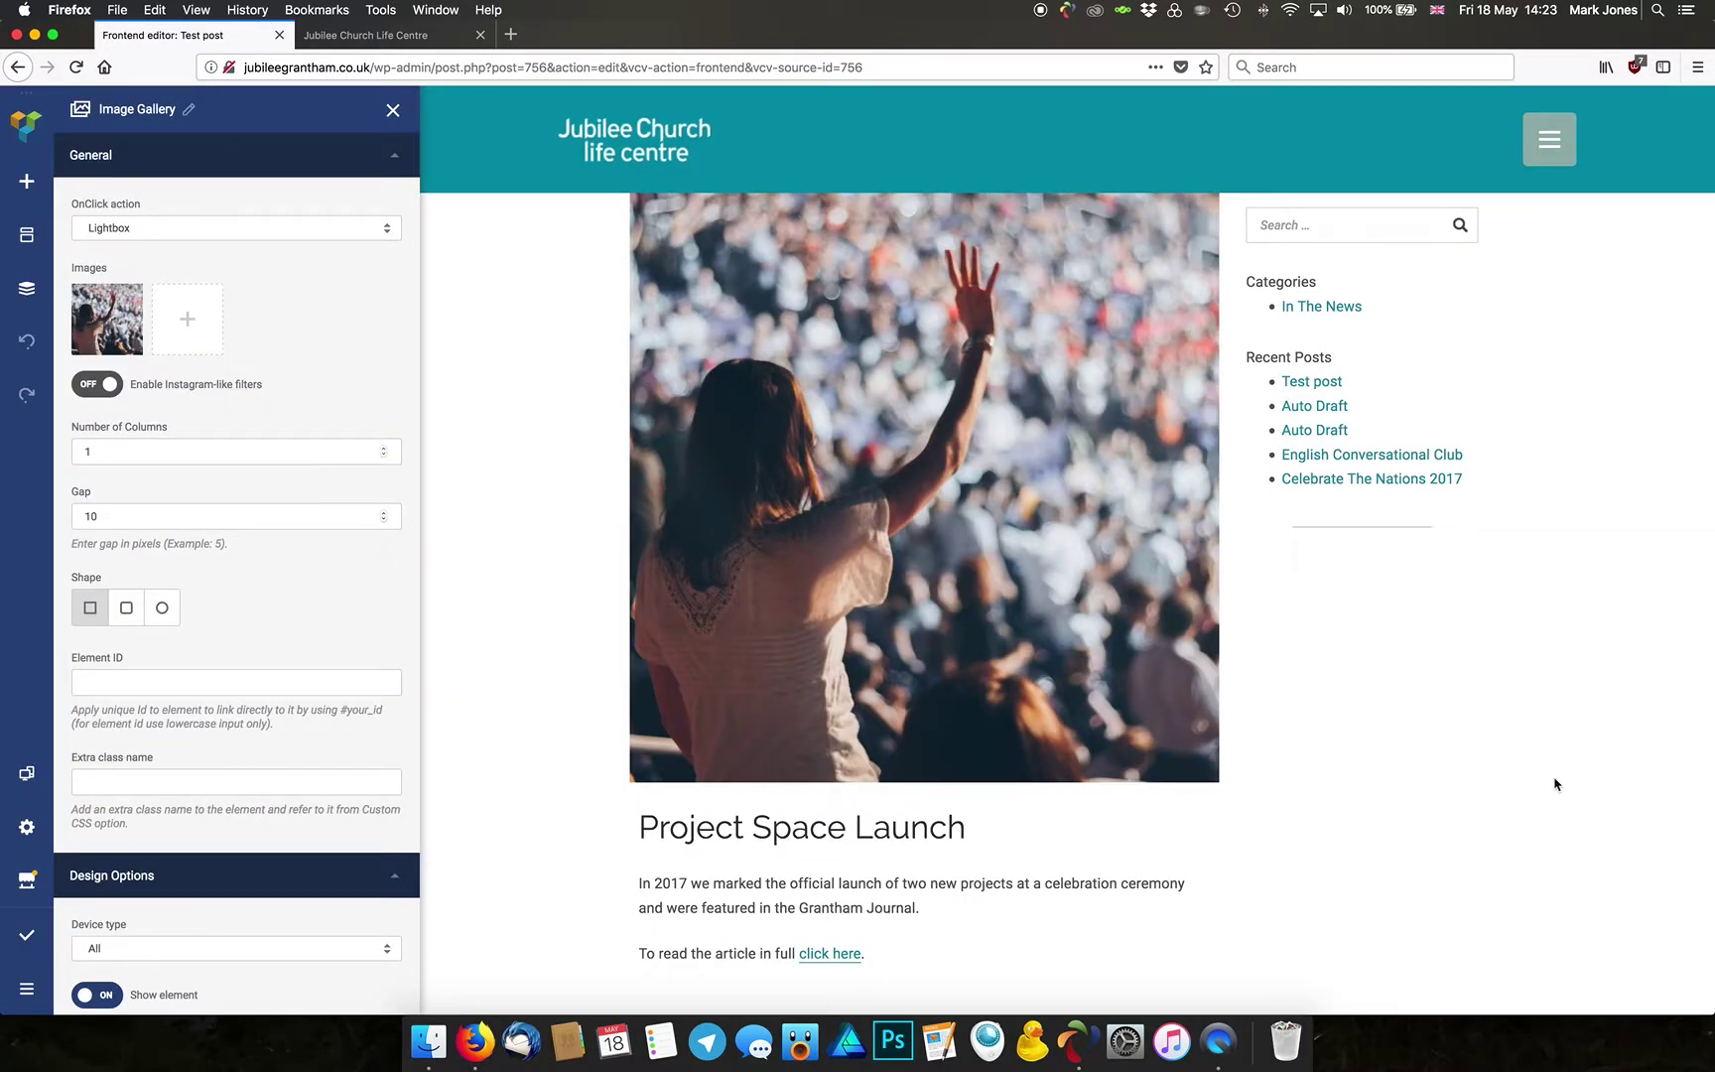
{"action": "scroll", "coordinate": [334, 524], "scroll_direction": "down", "scroll_amount": 3}
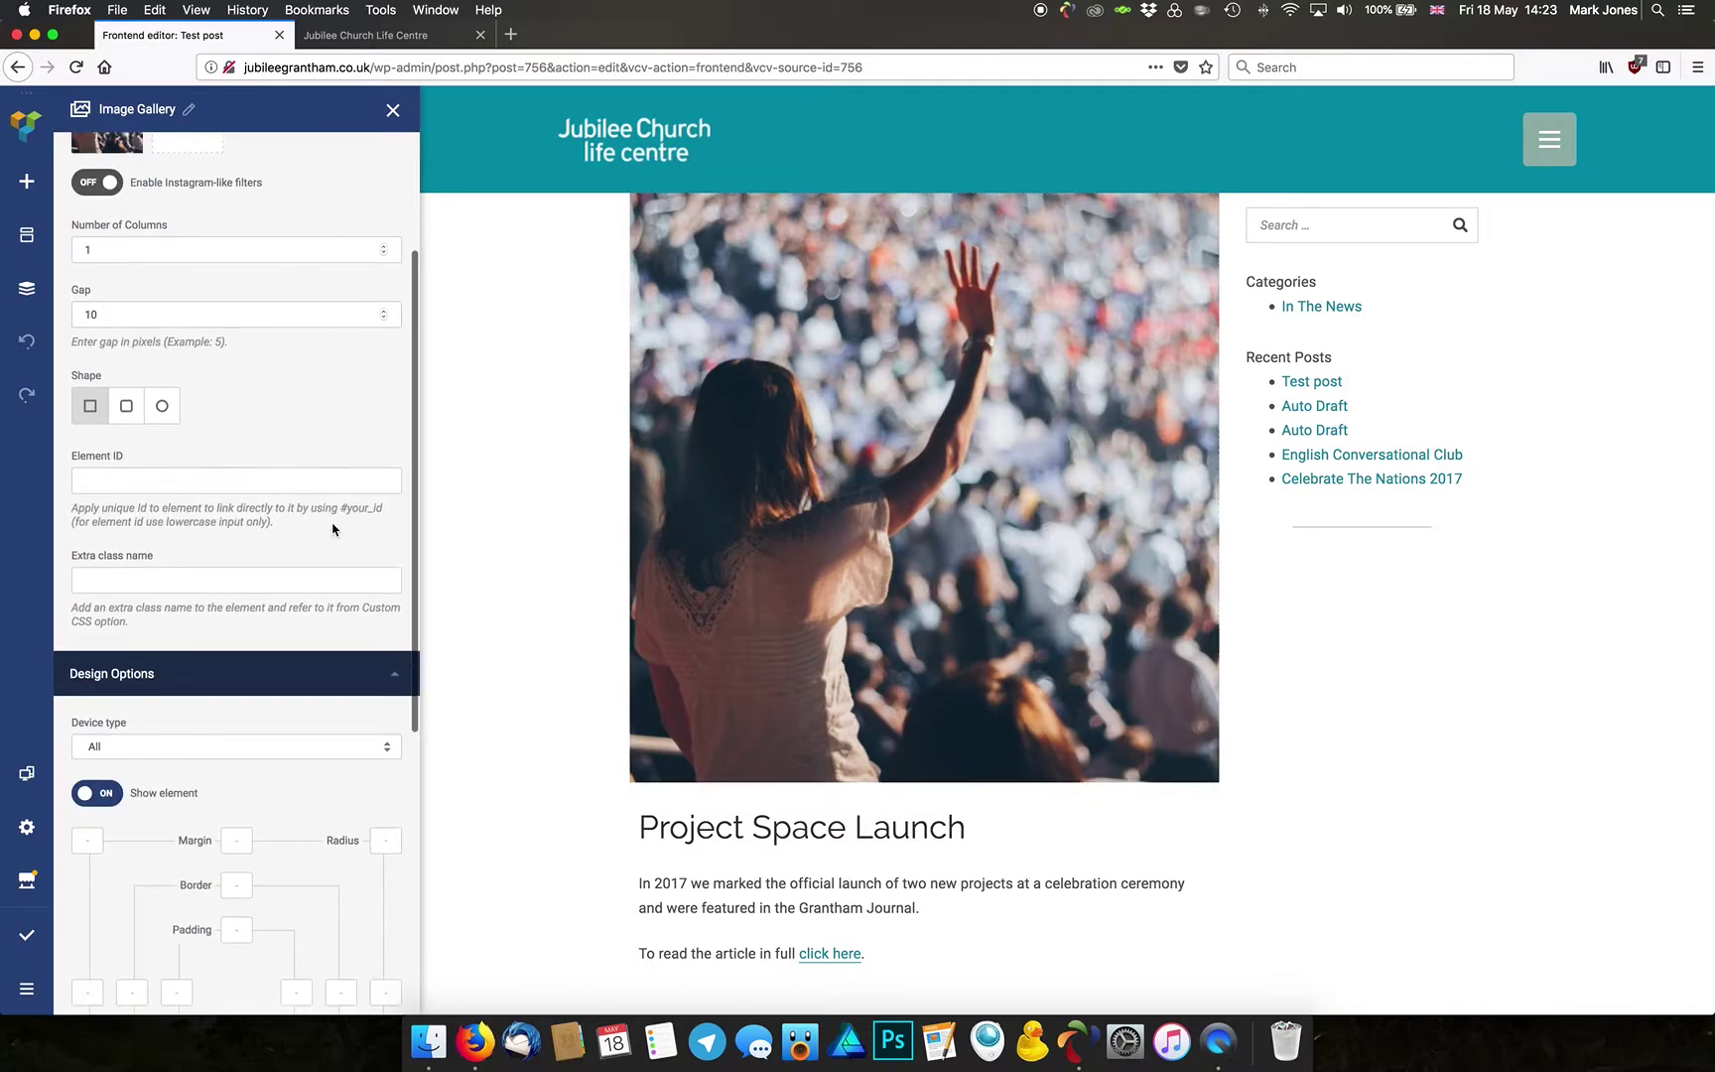
{"action": "scroll", "coordinate": [332, 529], "scroll_direction": "down", "scroll_amount": 5}
{"action": "scroll", "coordinate": [332, 529], "scroll_direction": "up", "scroll_amount": 4}
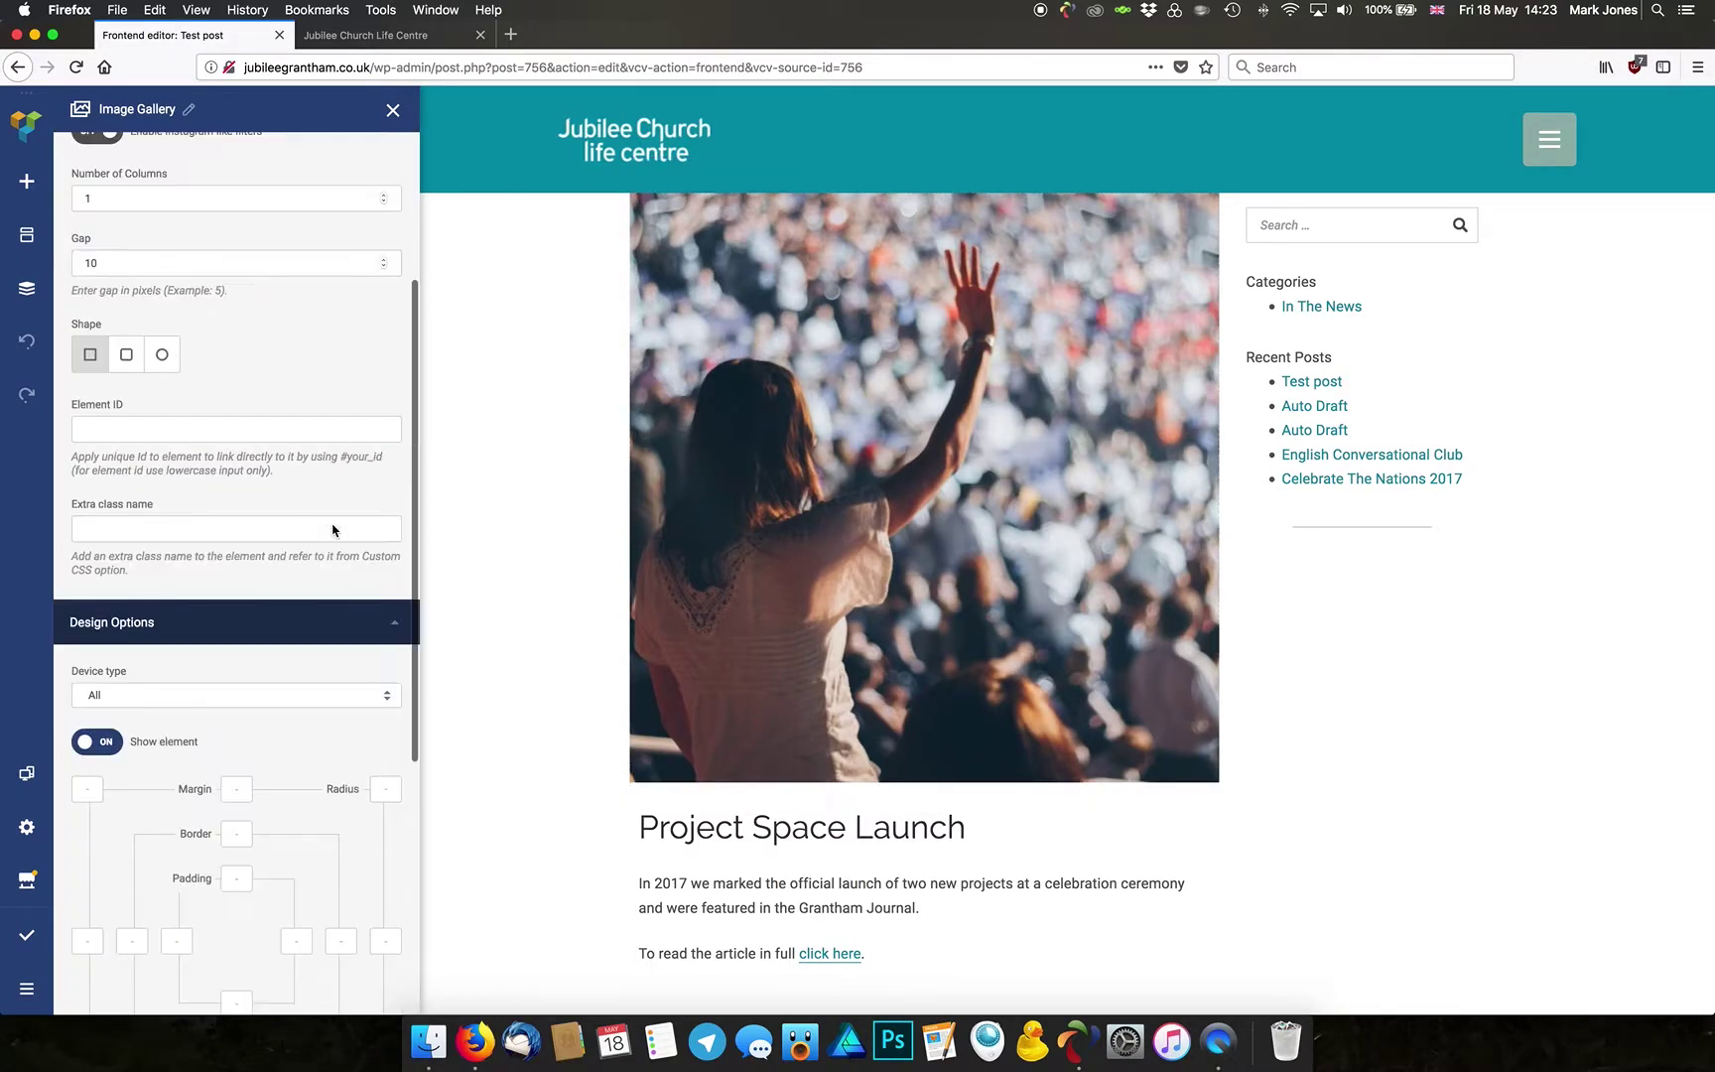
Step: Try the round shape on the Image Gallery photo and restore the square shape
{"action": "scroll", "coordinate": [333, 529], "scroll_direction": "up", "scroll_amount": 3}
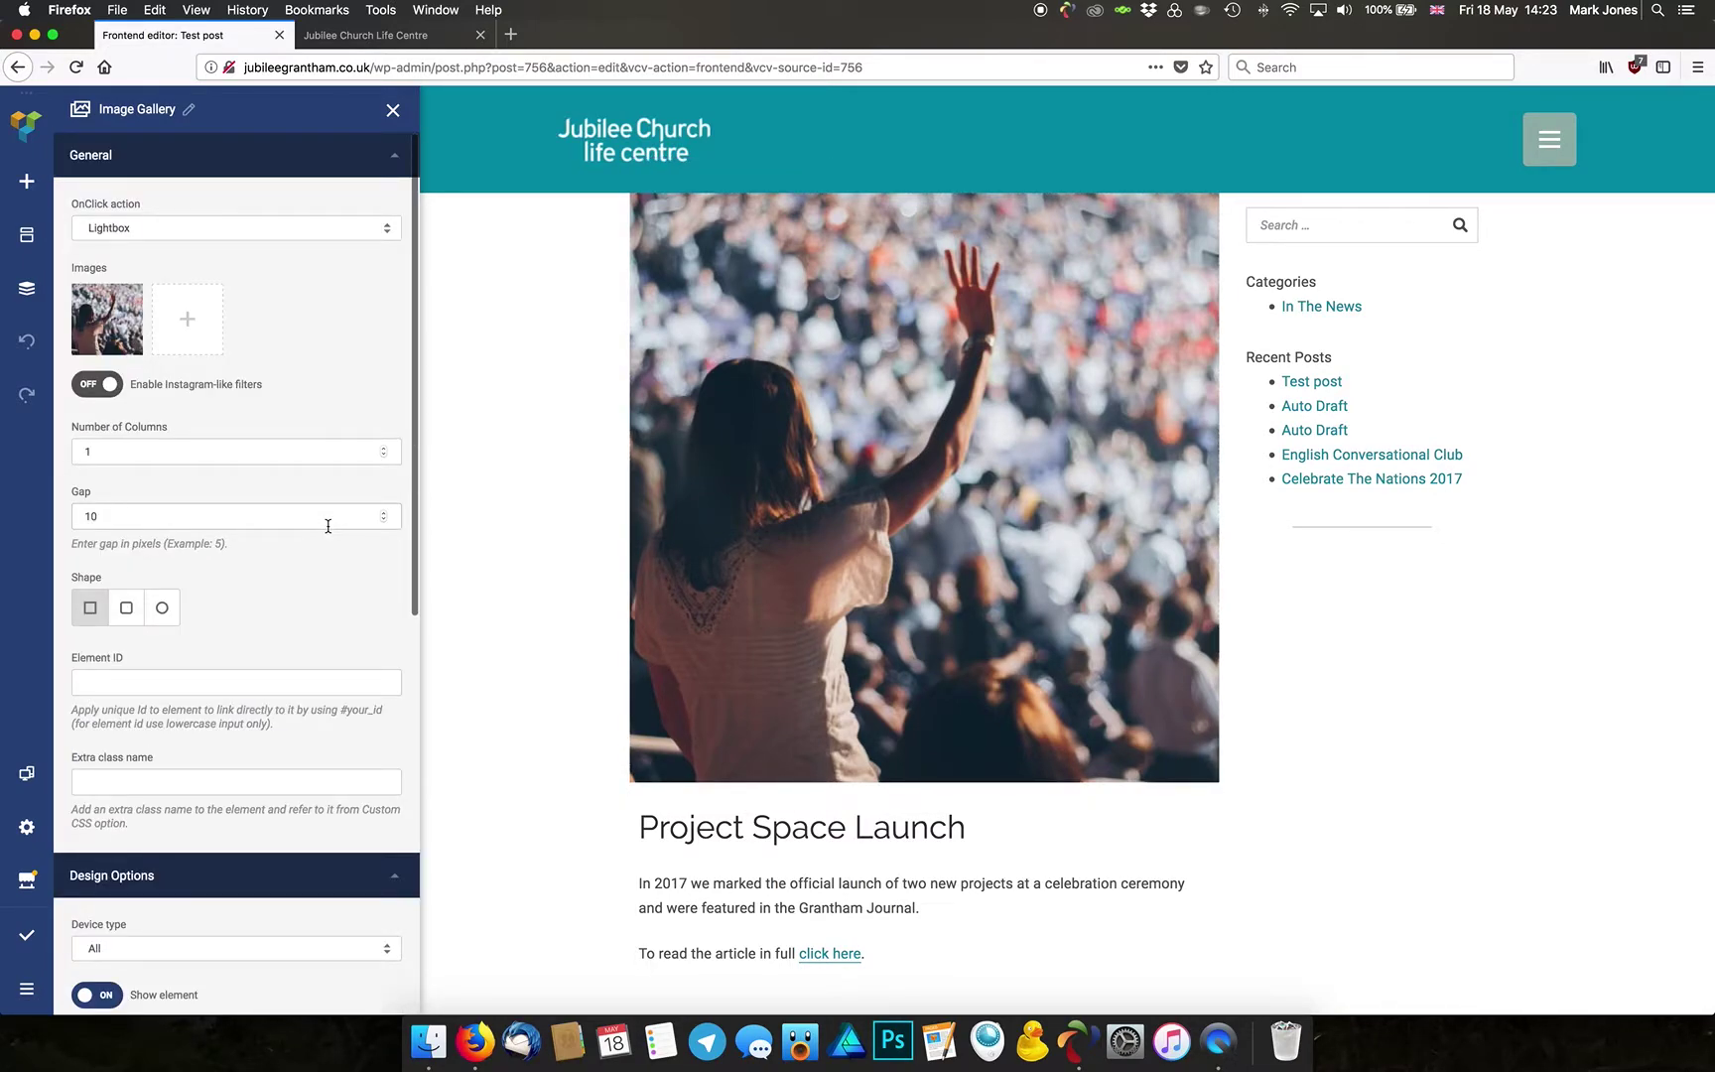
{"action": "left_click", "coordinate": [159, 612]}
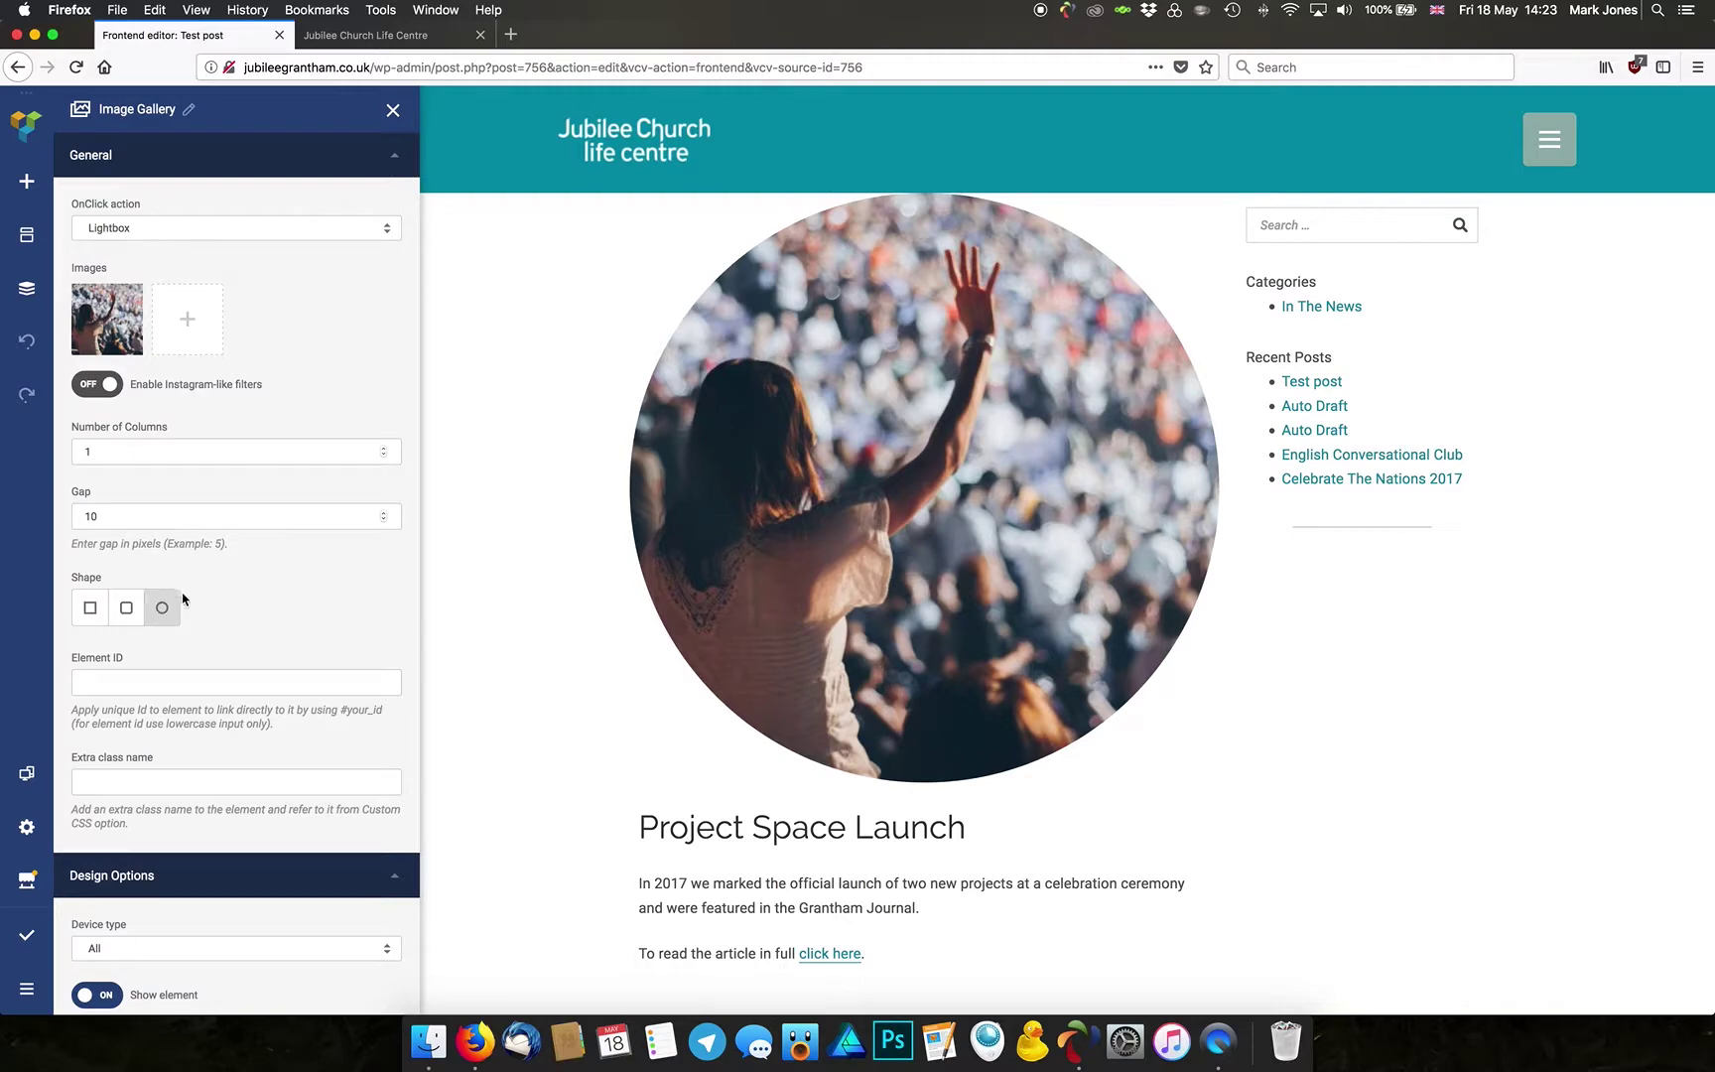
{"action": "left_click", "coordinate": [91, 610]}
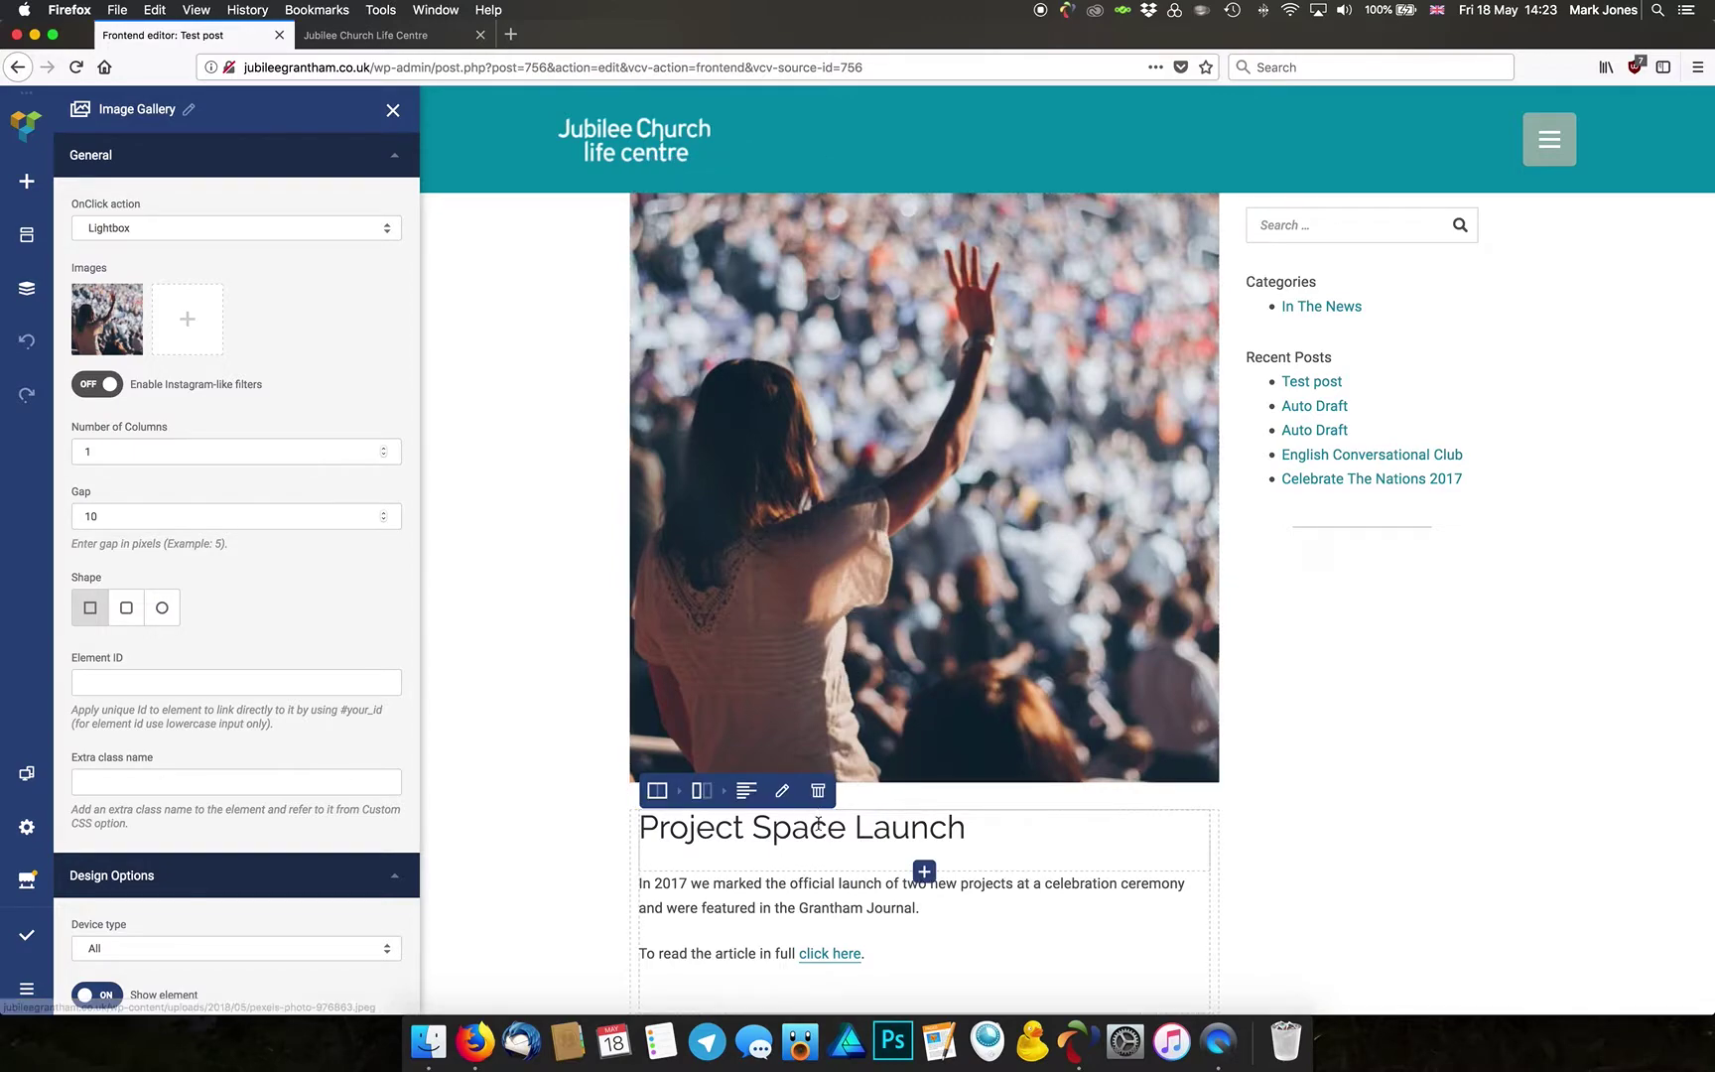
Step: Change the title text of the "Project Space Launch" heading to "Test Post"
{"action": "left_click", "coordinate": [782, 791]}
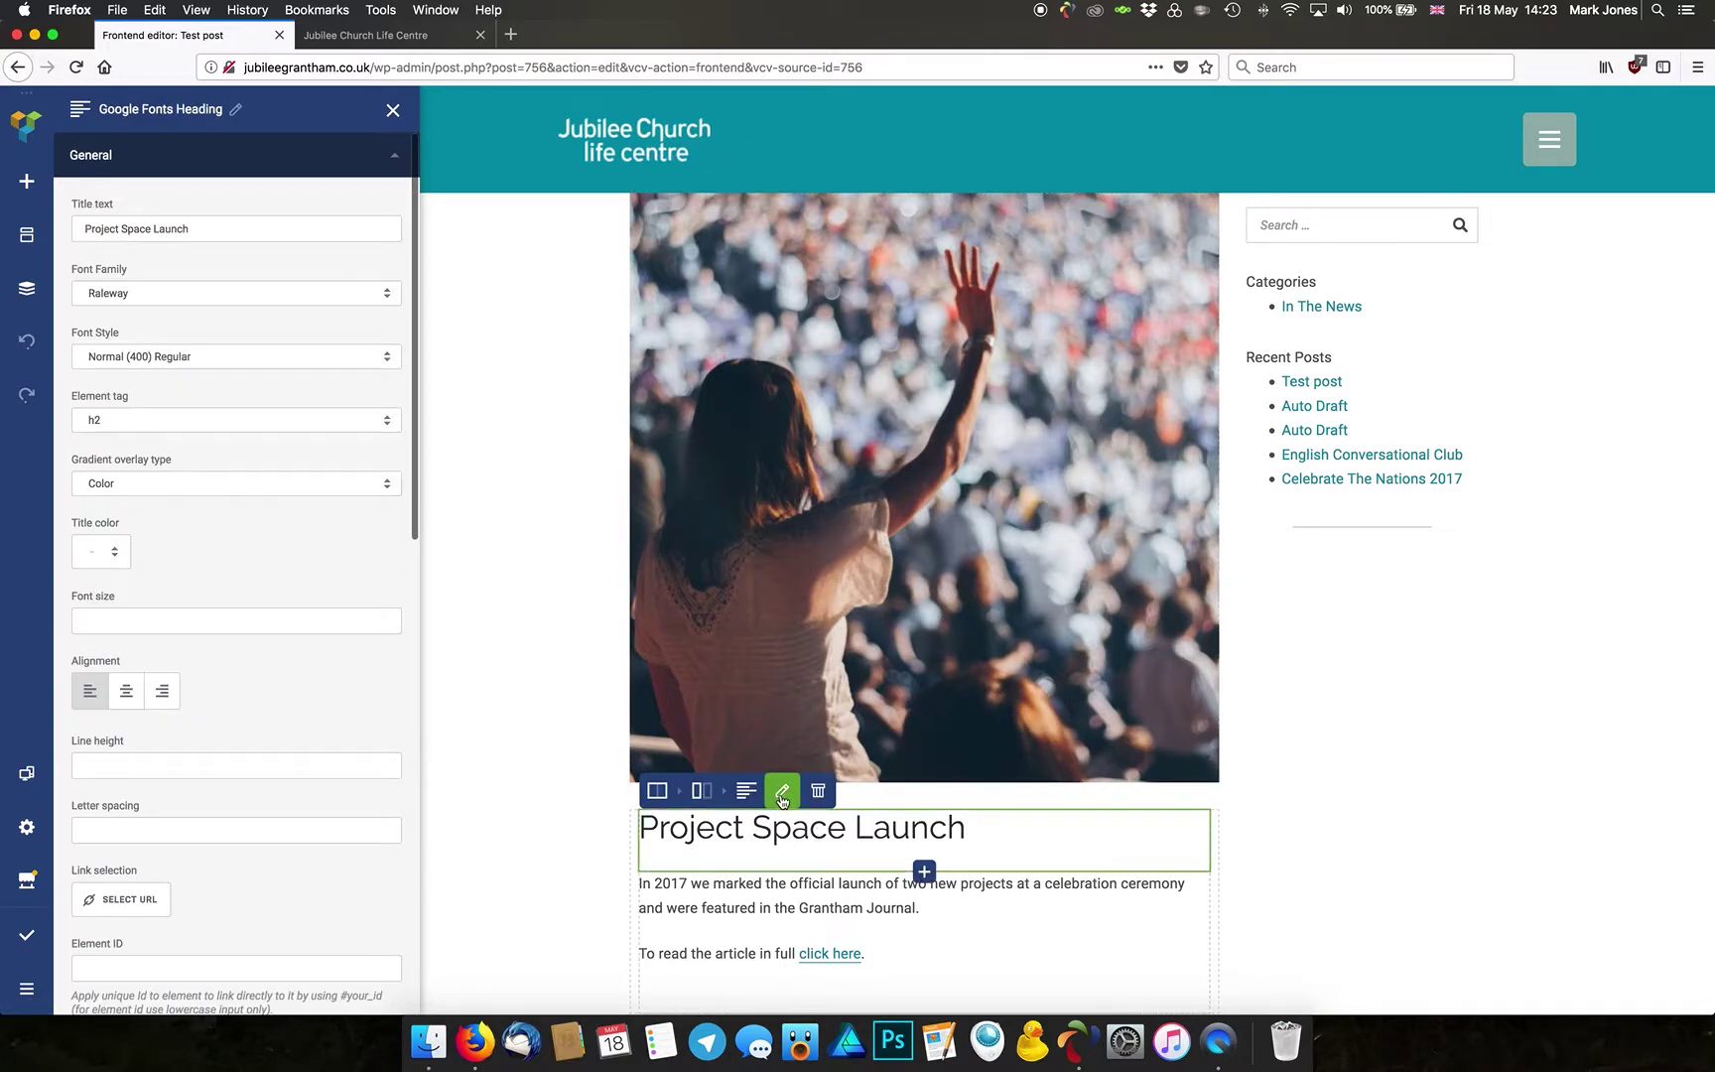
{"action": "left_click_drag", "start_coordinate": [228, 228], "coordinate": [82, 226]}
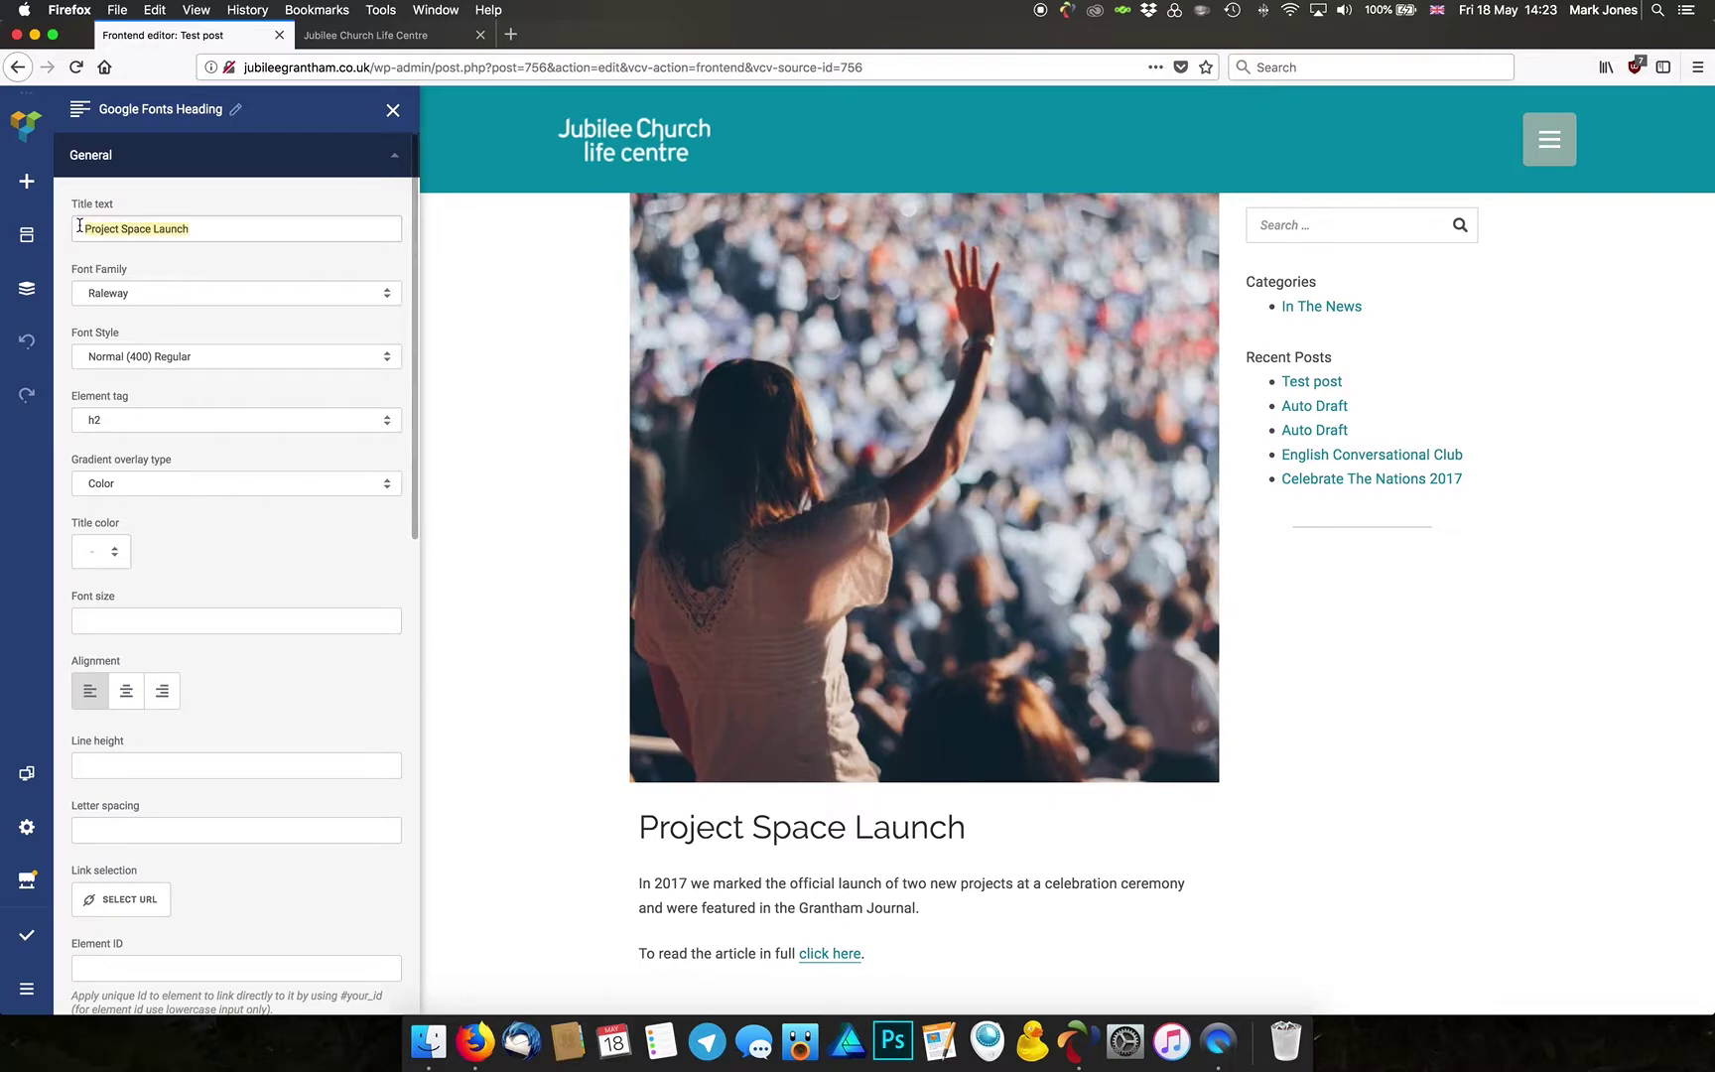
{"action": "type", "text": "Test Post"}
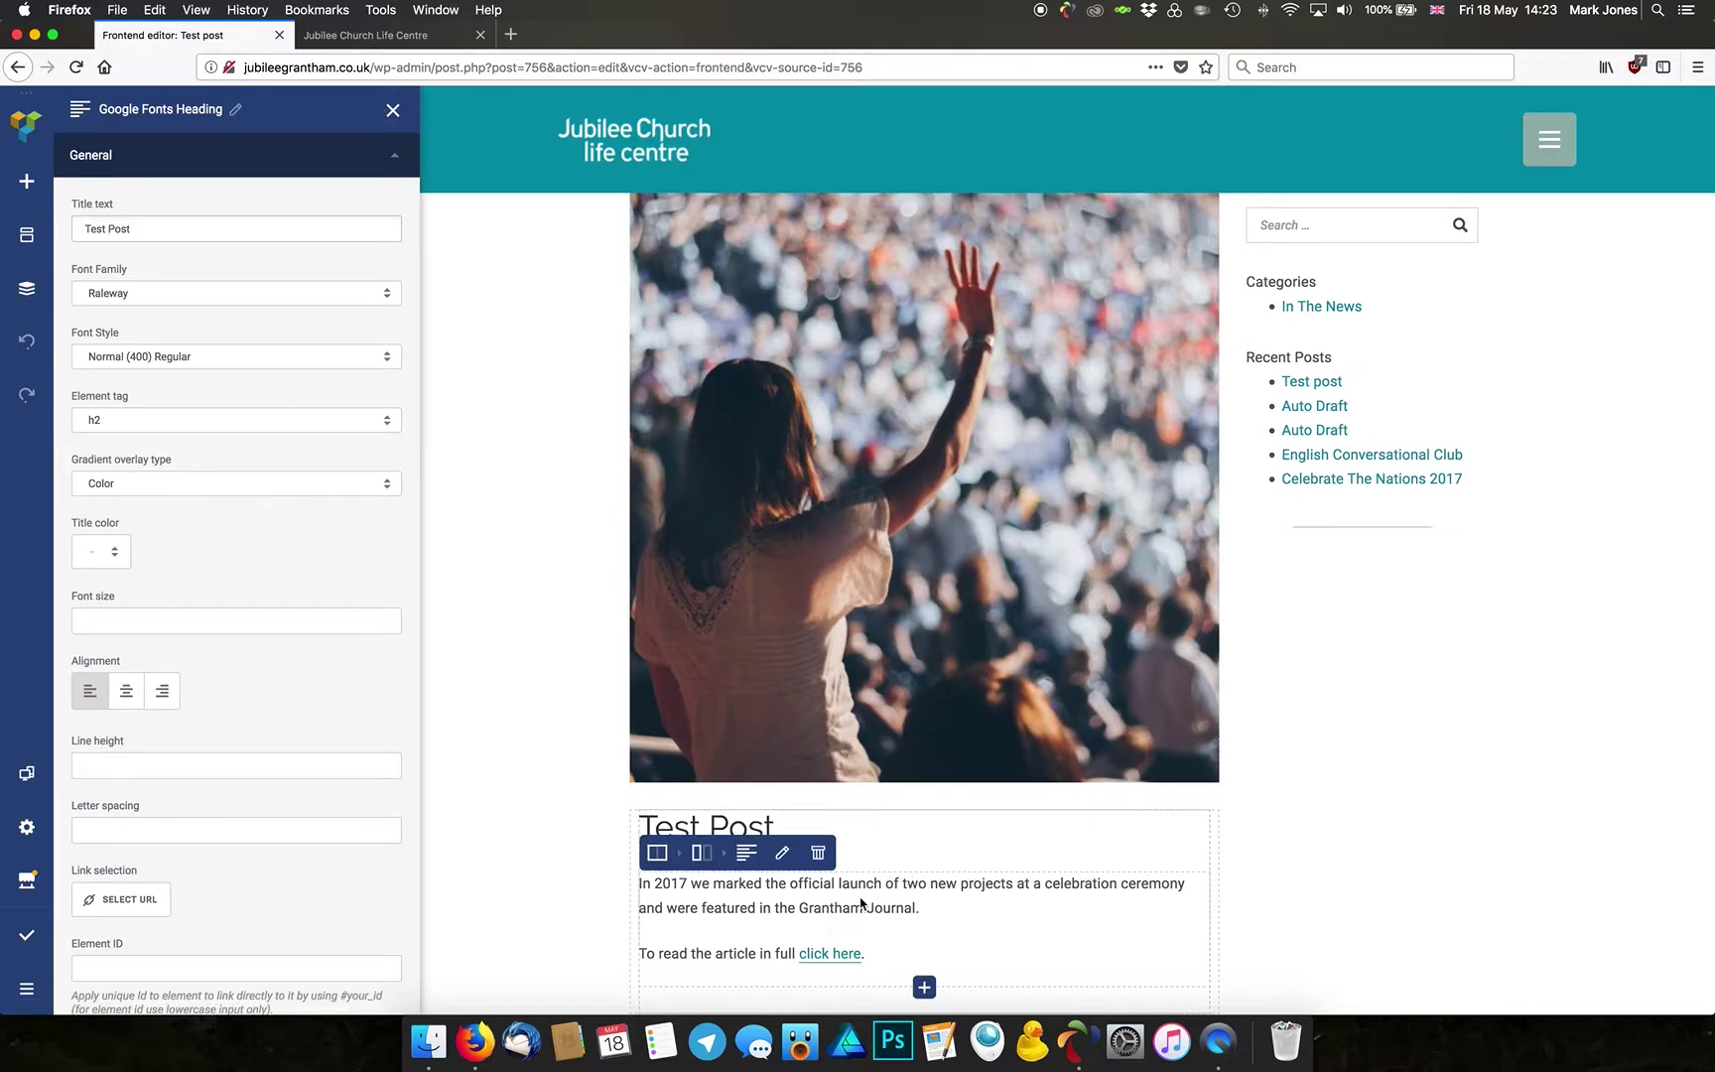
Step: Replace the first paragraph of the text block below the heading with "Edited text"
{"action": "left_click", "coordinate": [782, 864]}
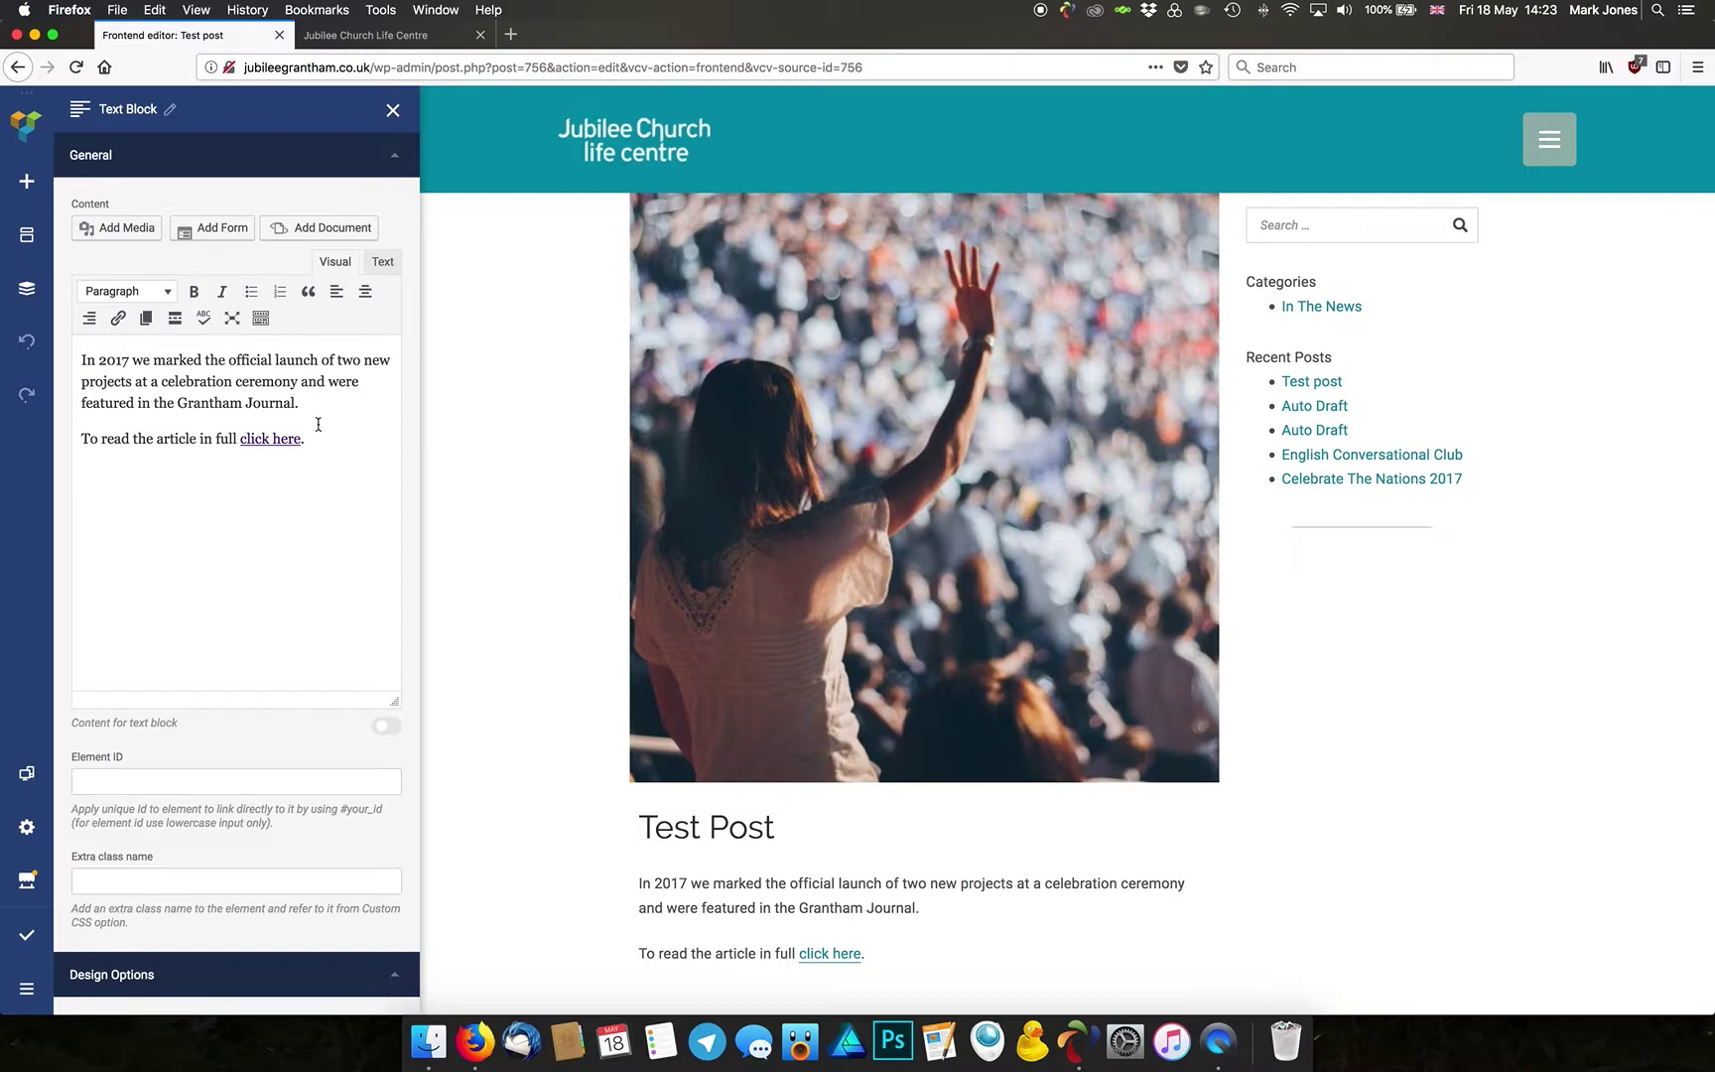
{"action": "left_click_drag", "start_coordinate": [303, 406], "coordinate": [34, 310]}
{"action": "type", "text": "Ed"}
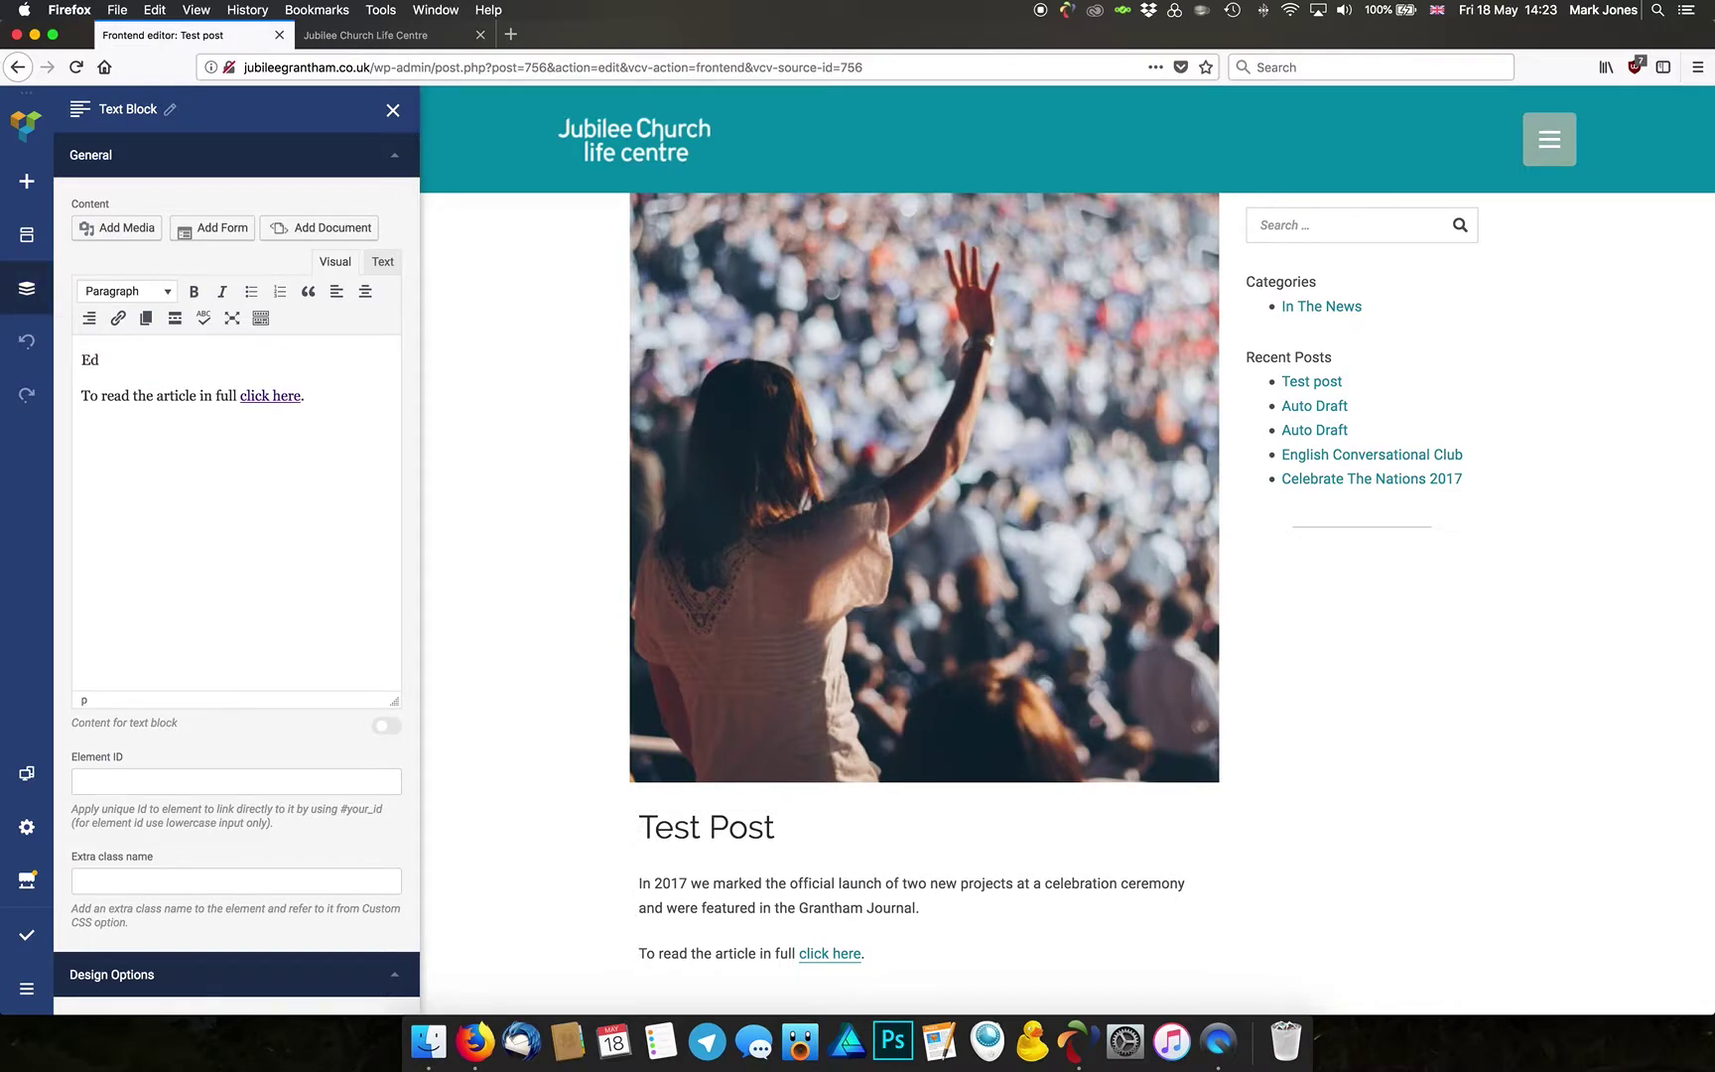
{"action": "type", "text": "ited text"}
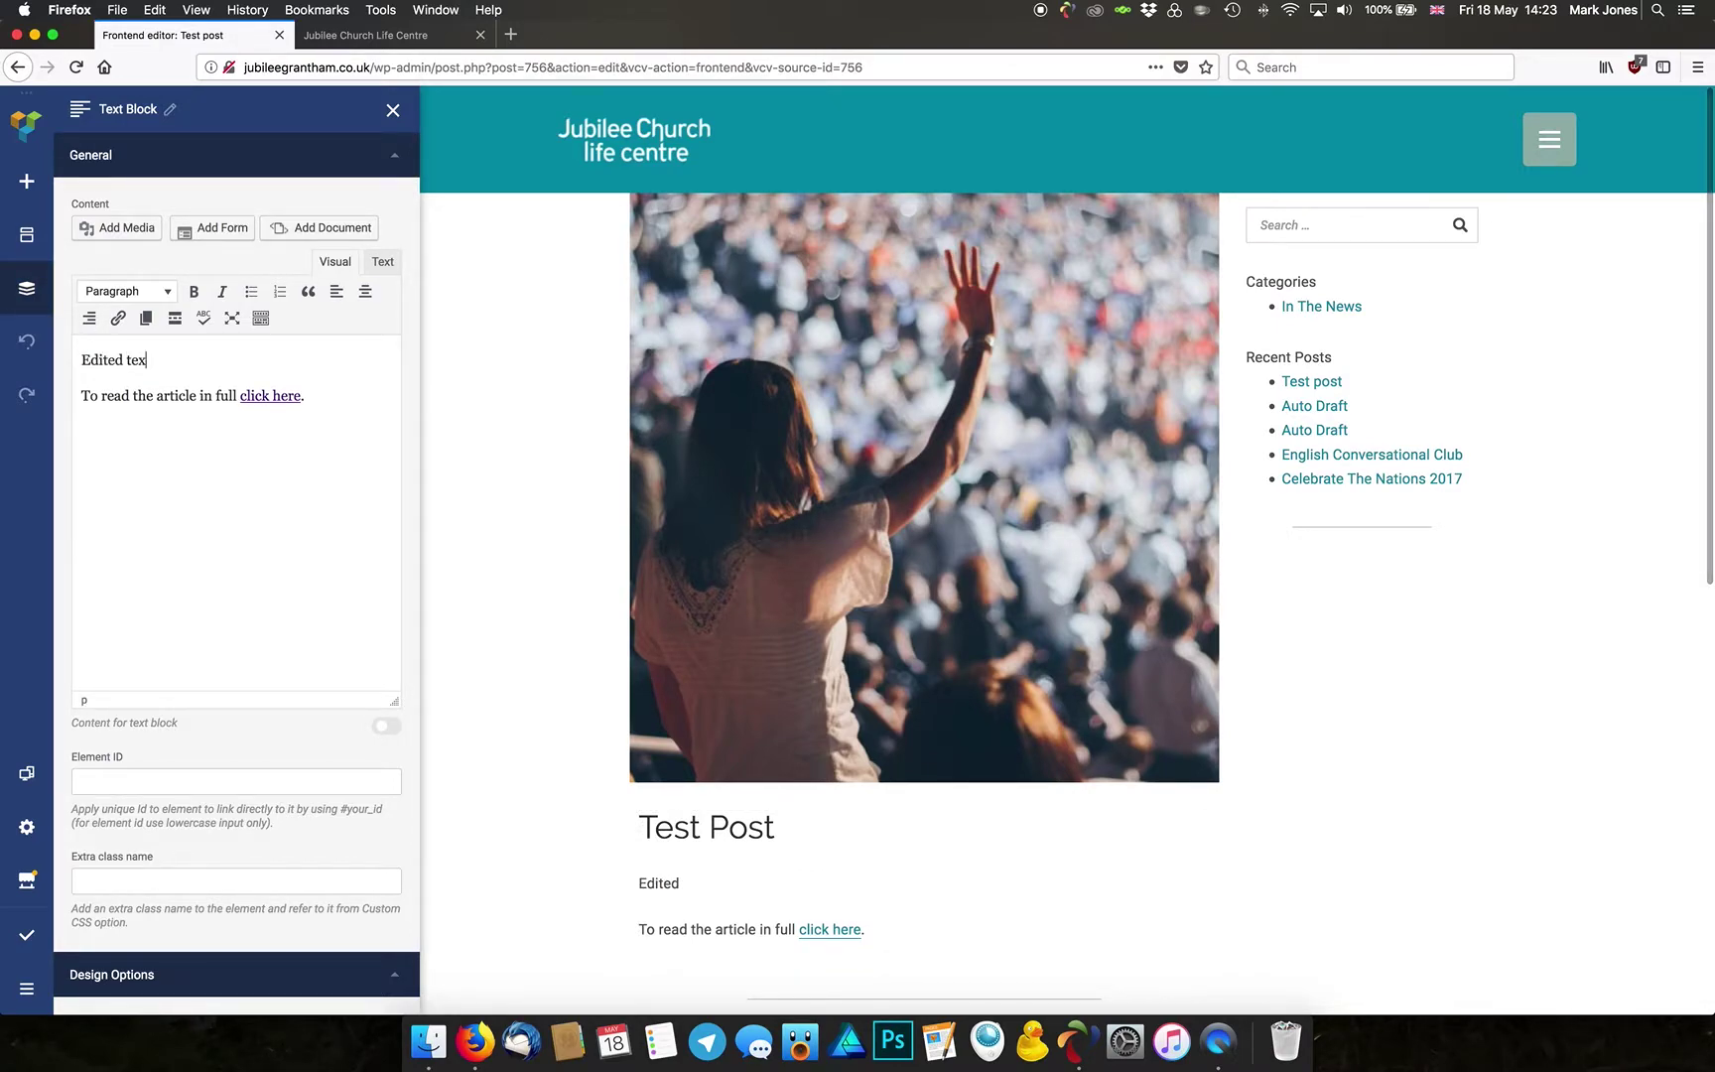
{"action": "left_click", "coordinate": [214, 455]}
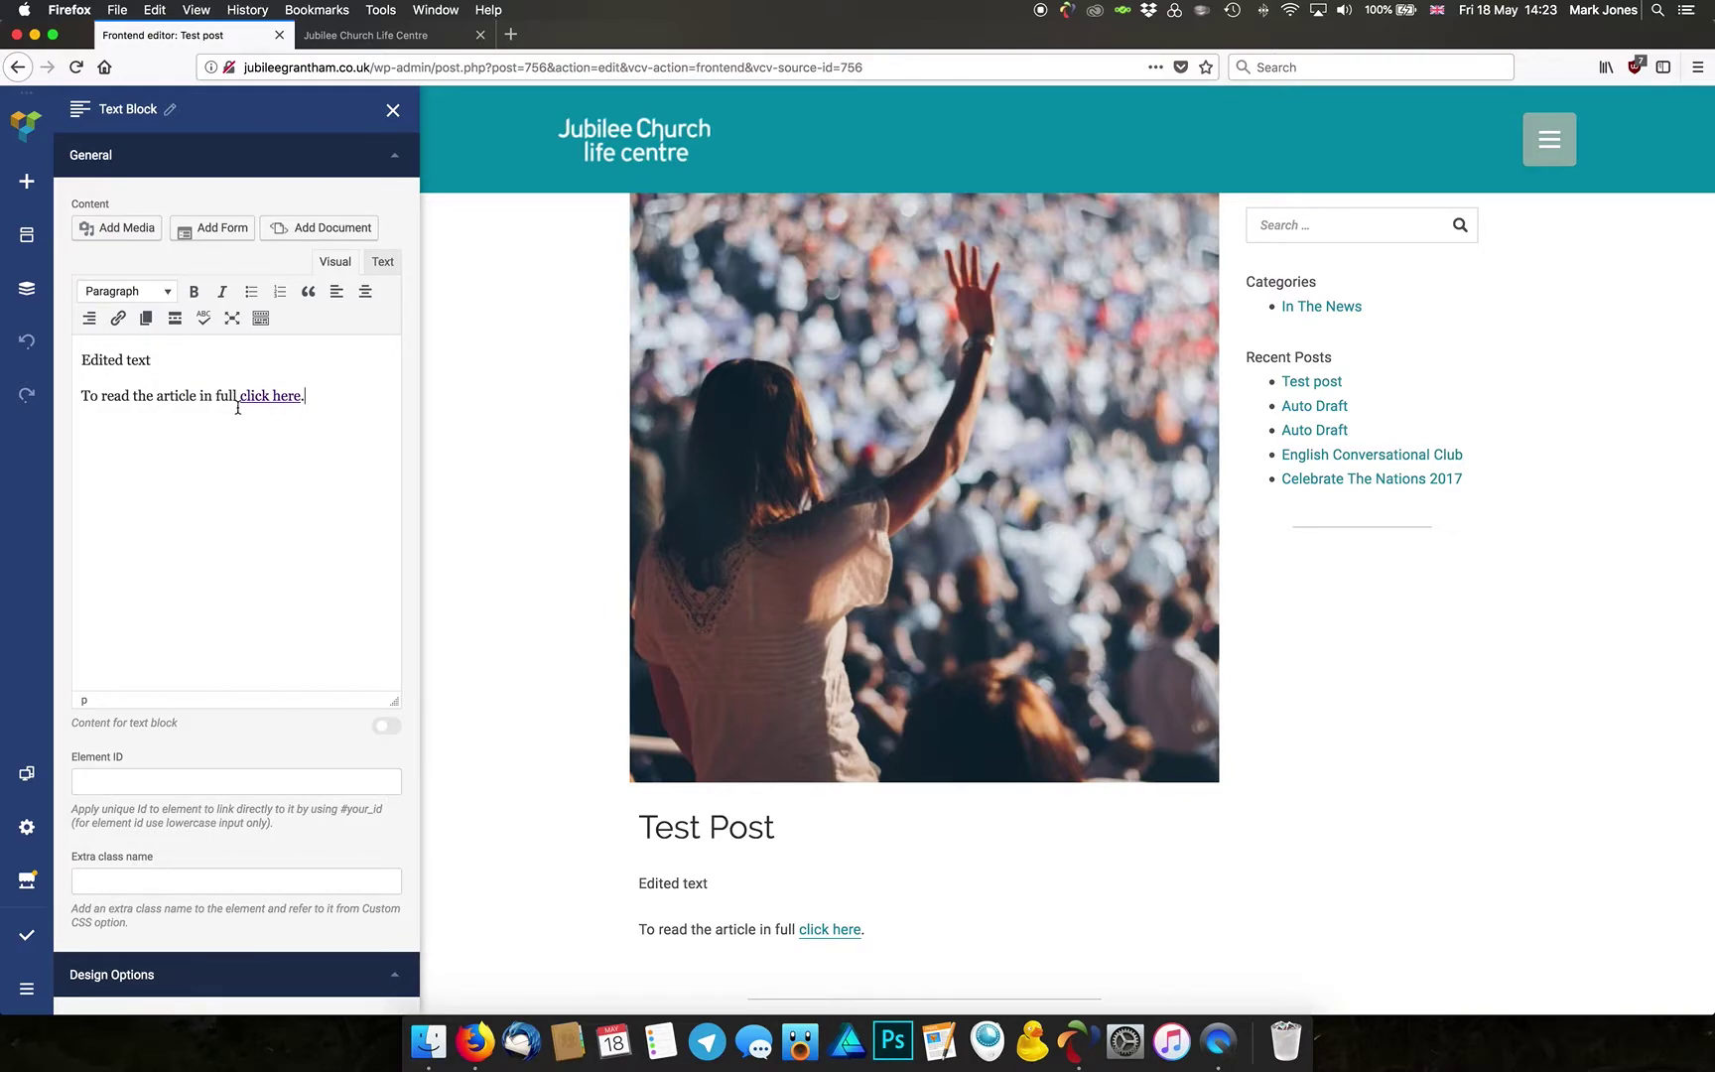
Step: Start a link on the word "article" in the text block and close the element's settings without entering a URL
{"action": "left_click_drag", "start_coordinate": [195, 398], "coordinate": [159, 397]}
{"action": "left_click", "coordinate": [116, 320]}
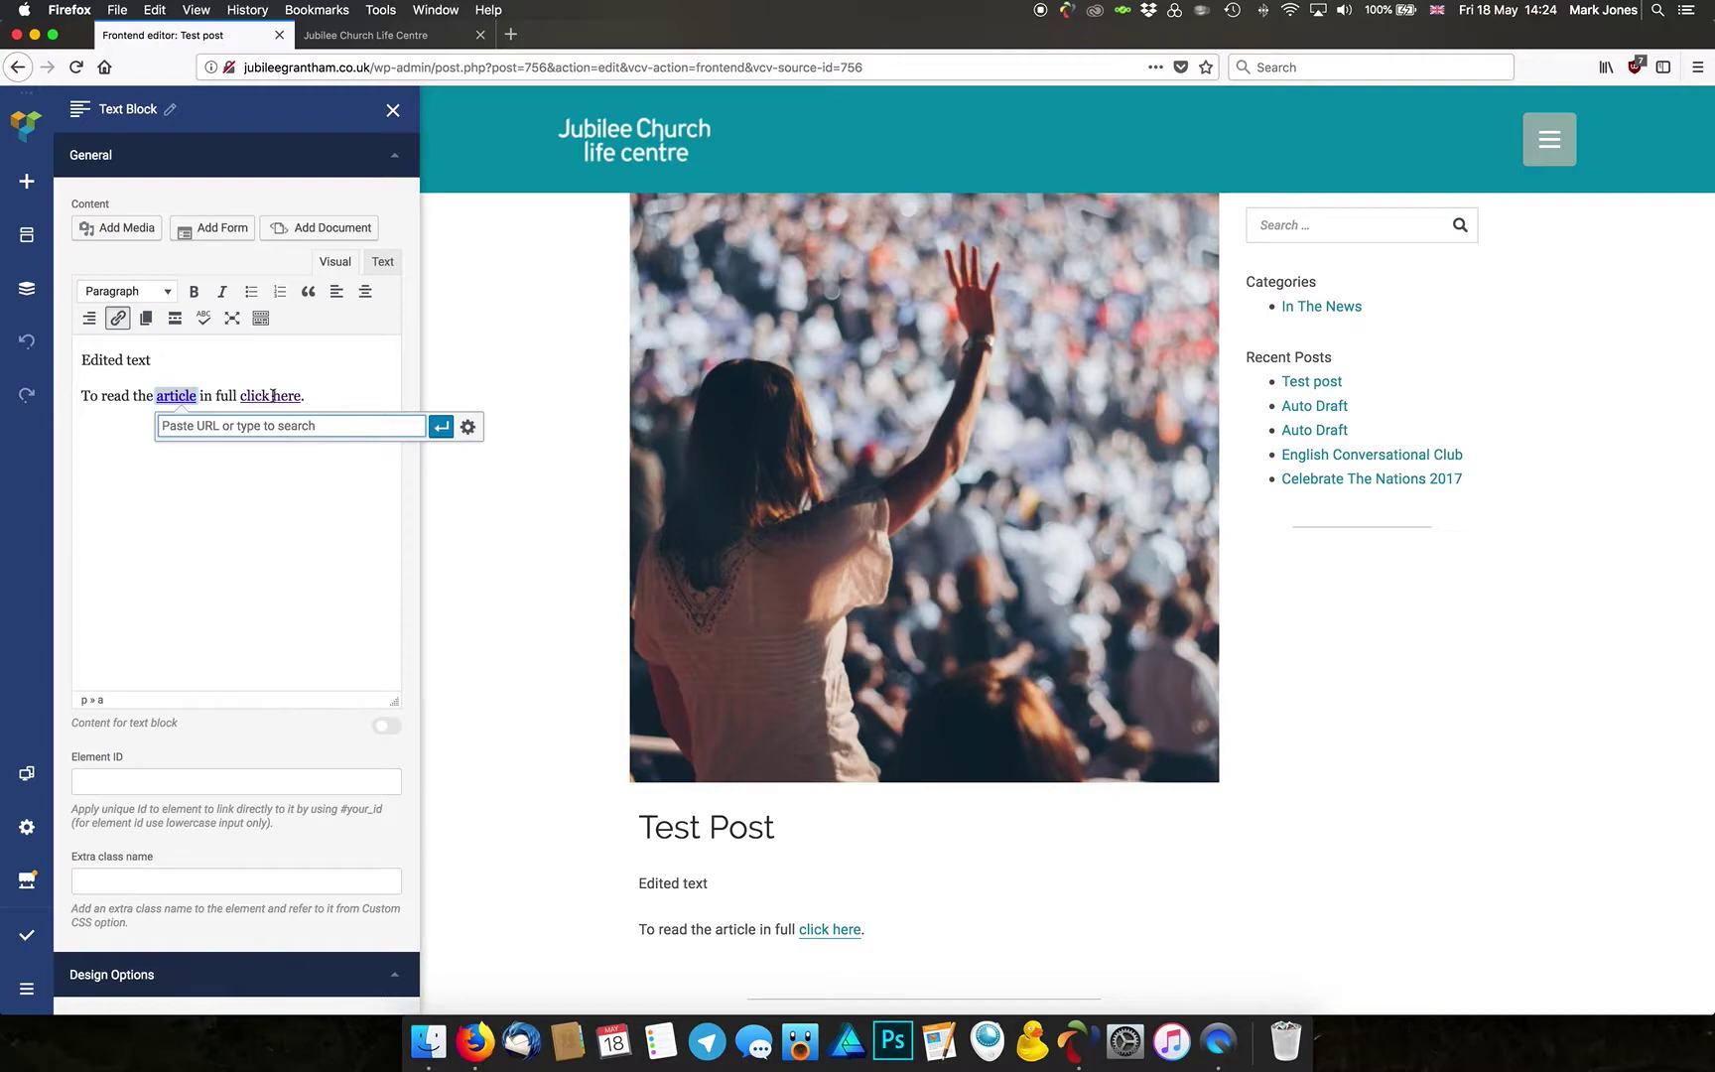
{"action": "left_click", "coordinate": [393, 110]}
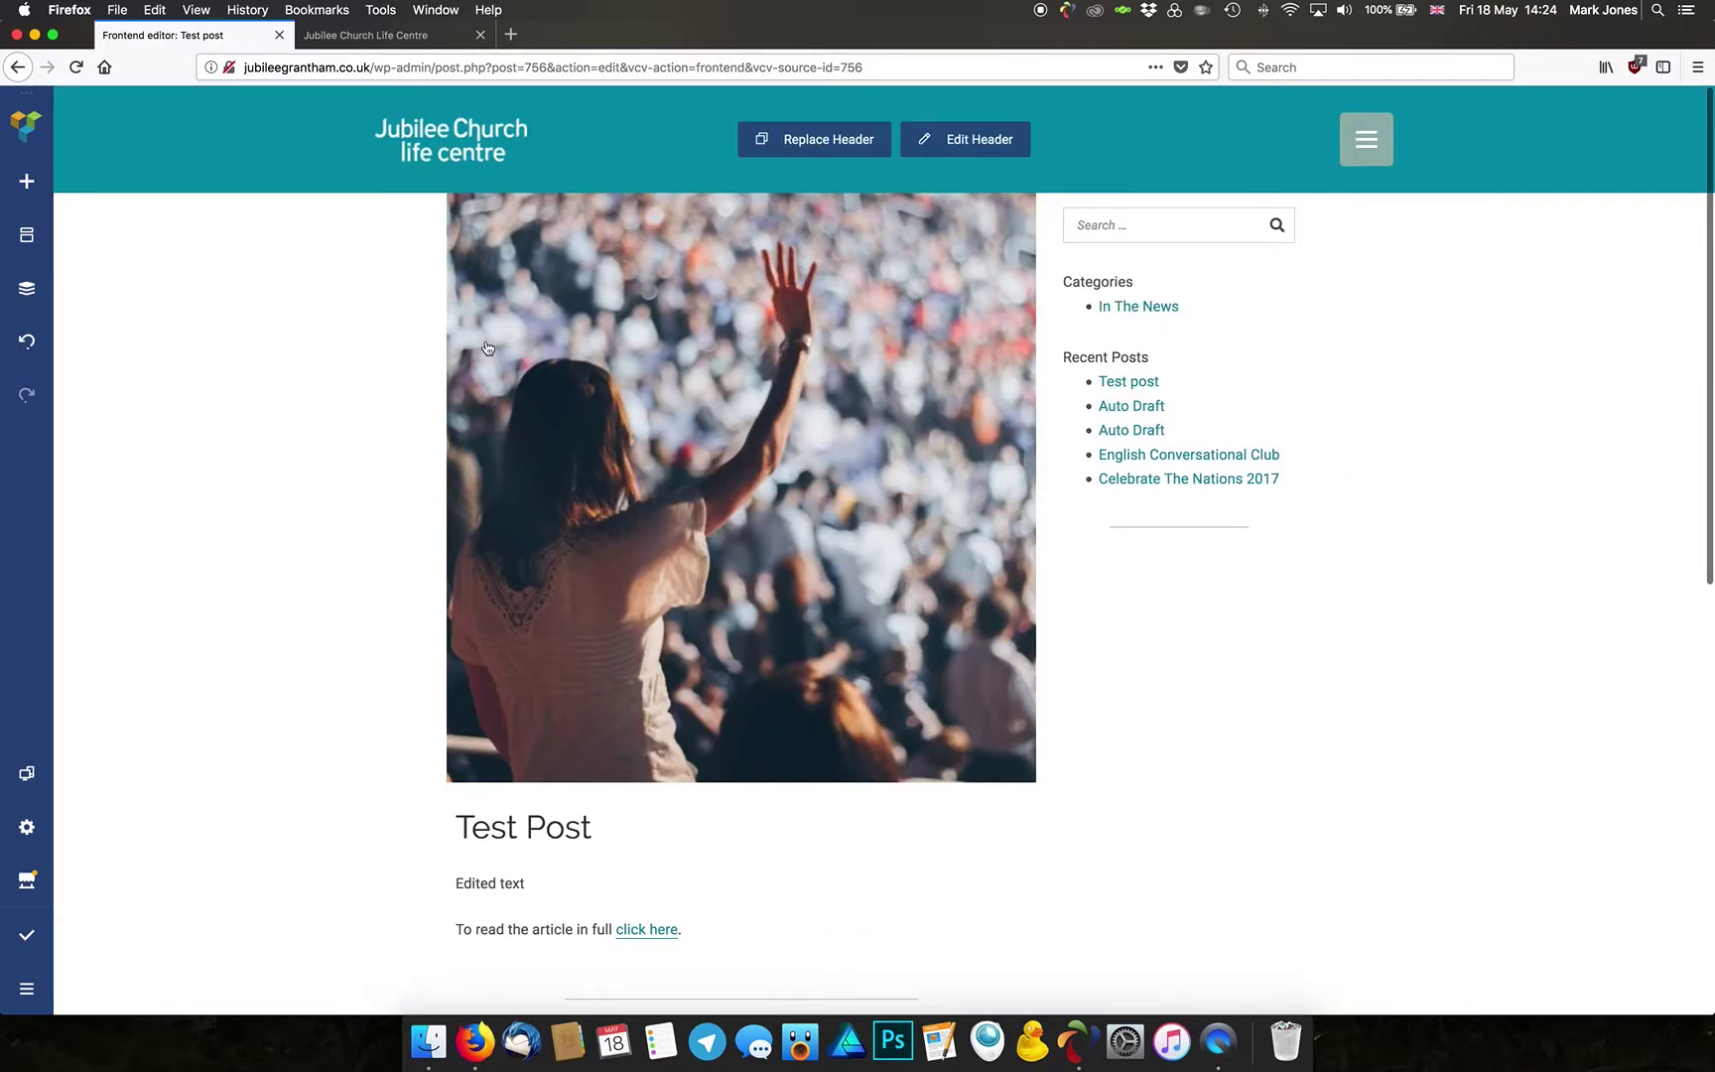
Step: Add an Image Gallery element below the text block of the post
{"action": "scroll", "coordinate": [562, 655], "scroll_direction": "down", "scroll_amount": 2}
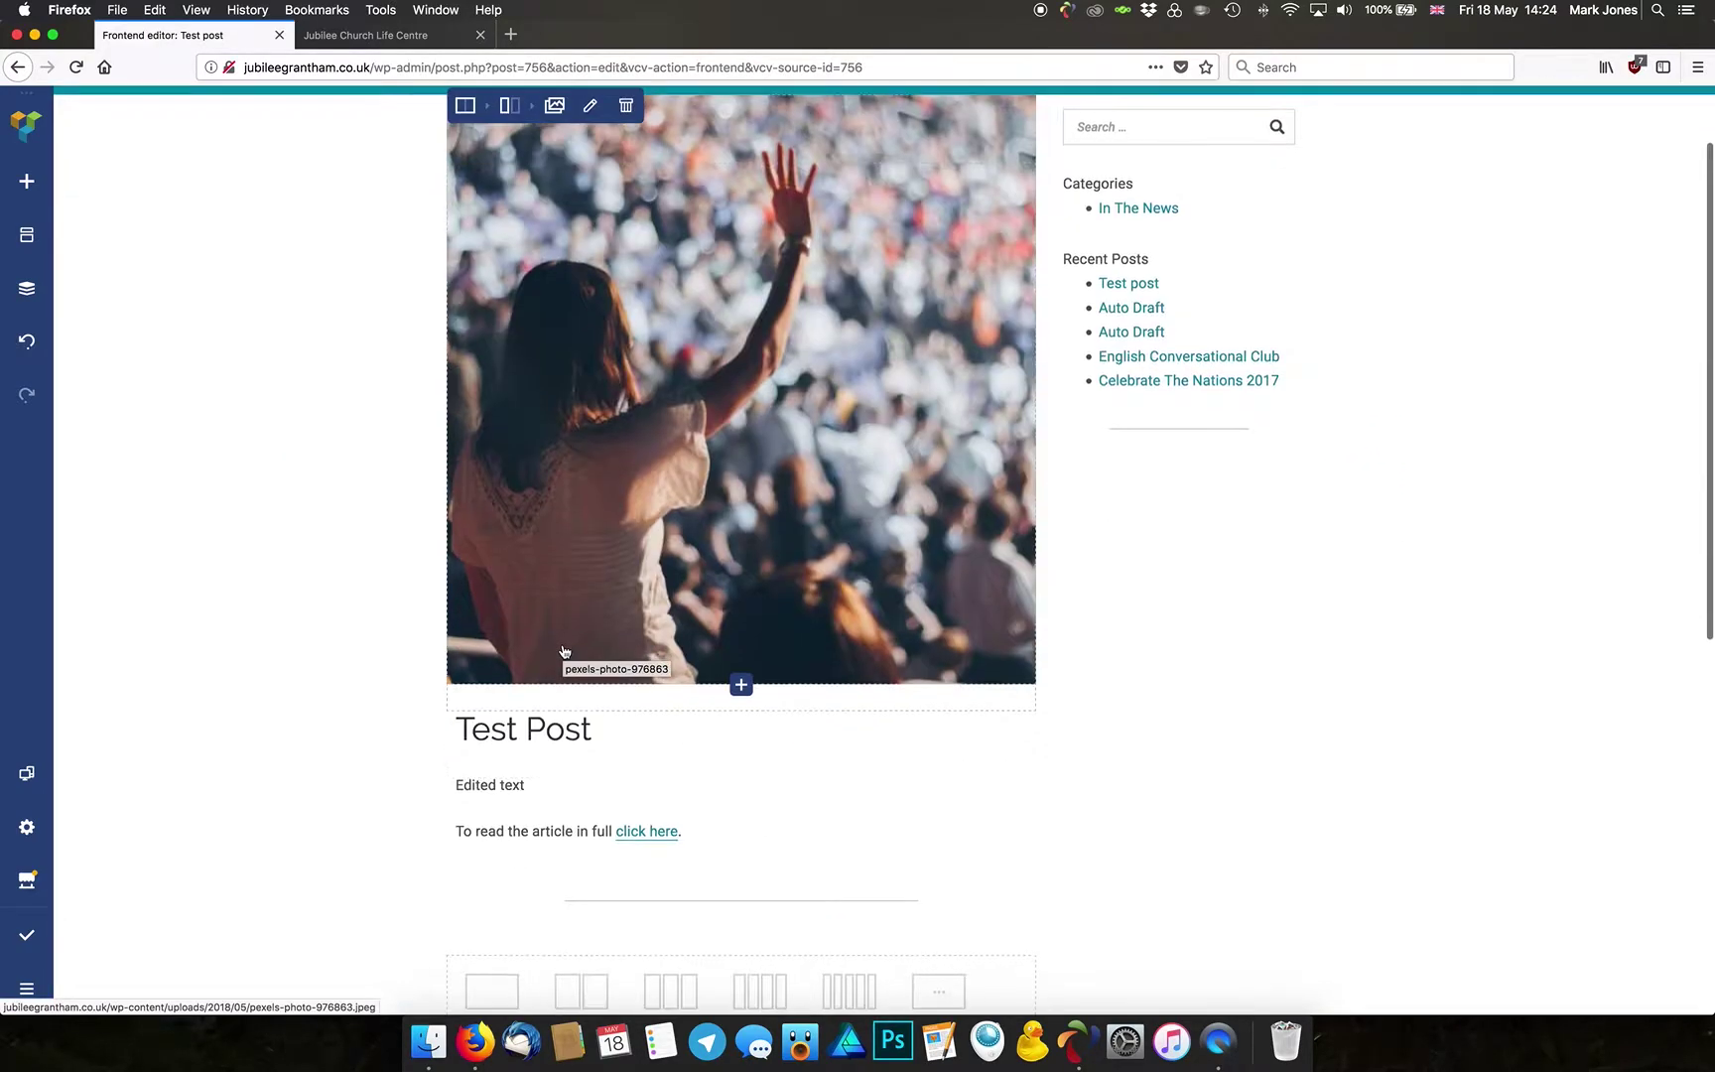
{"action": "scroll", "coordinate": [561, 652], "scroll_direction": "down", "scroll_amount": 2}
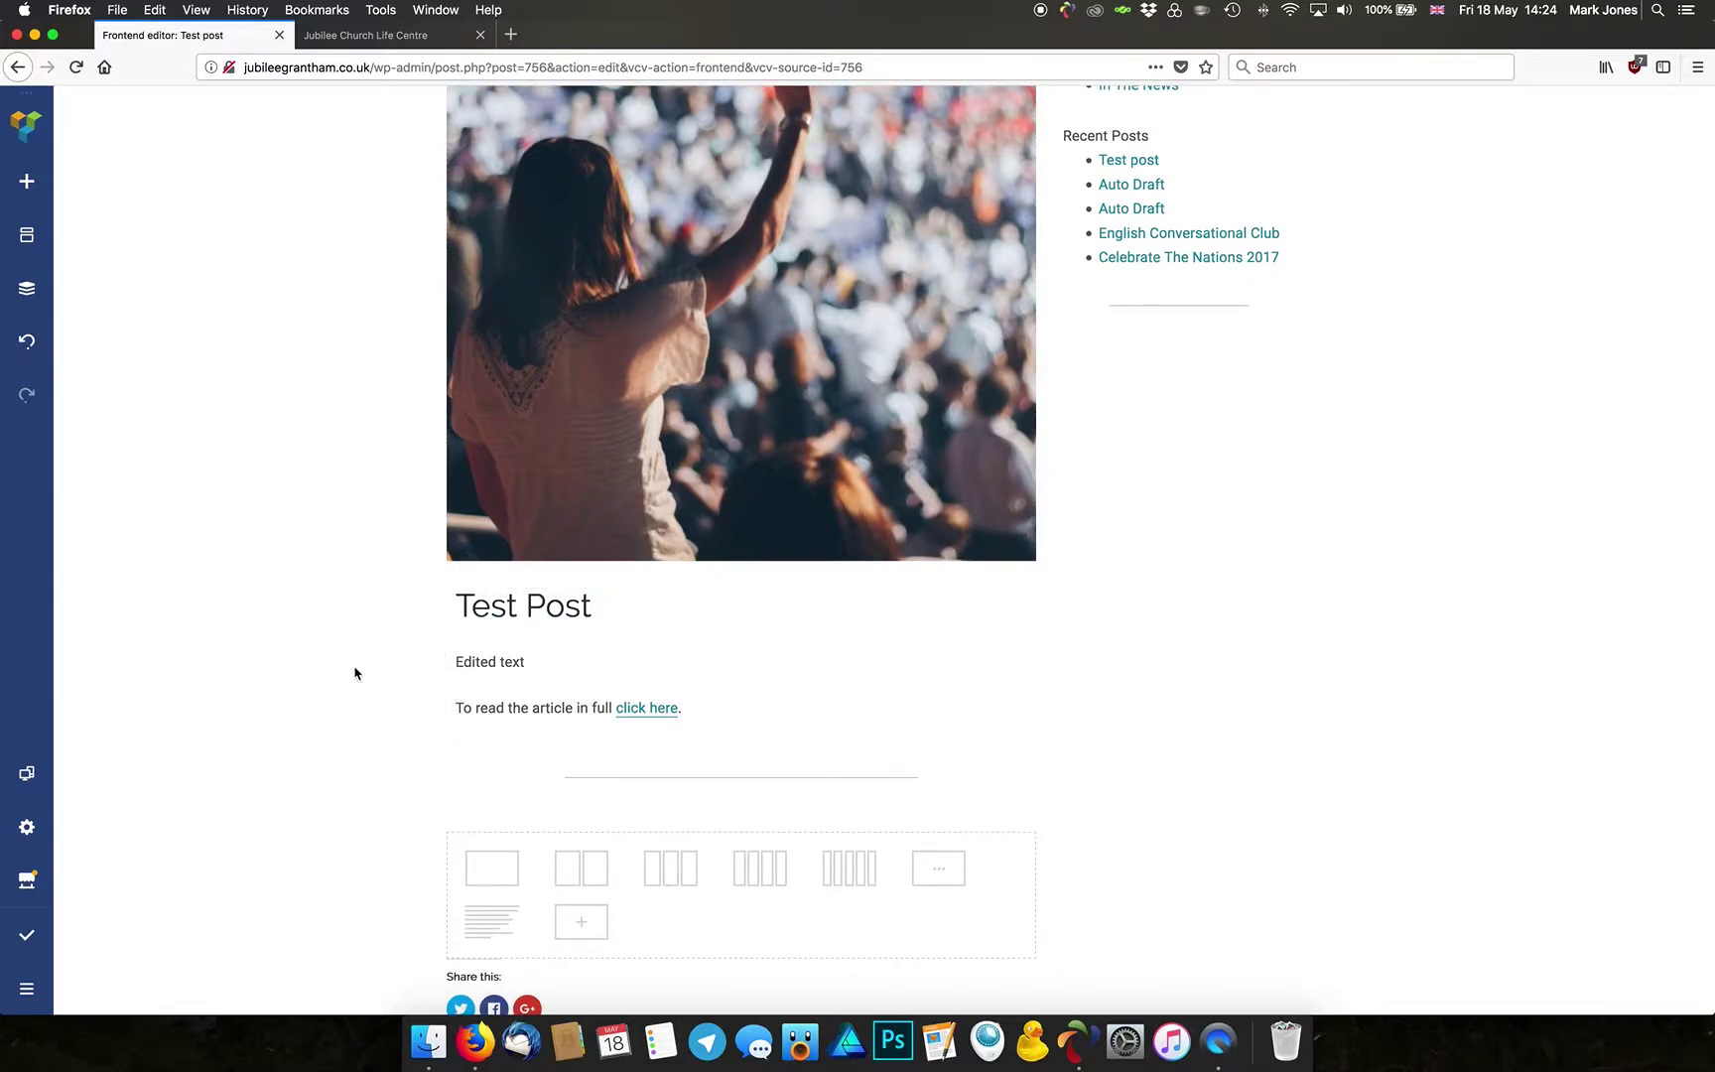
{"action": "mouse_move", "coordinate": [640, 671]}
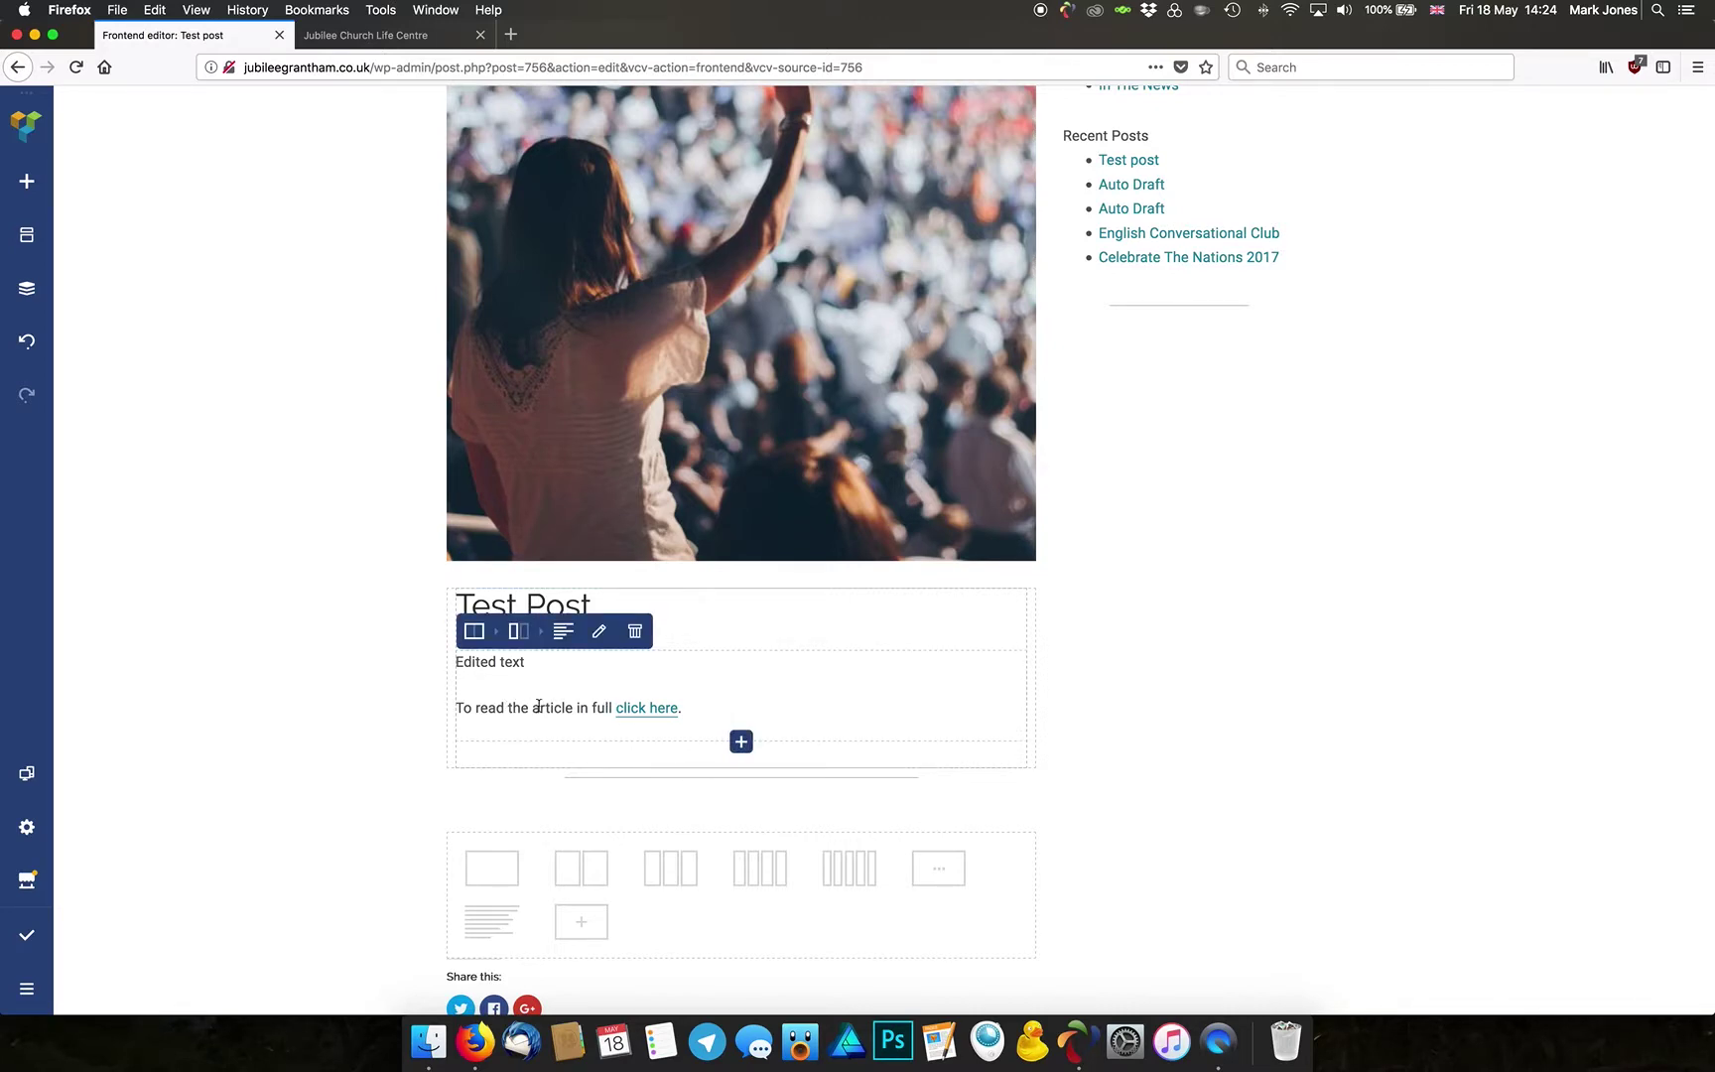
{"action": "left_click", "coordinate": [742, 743]}
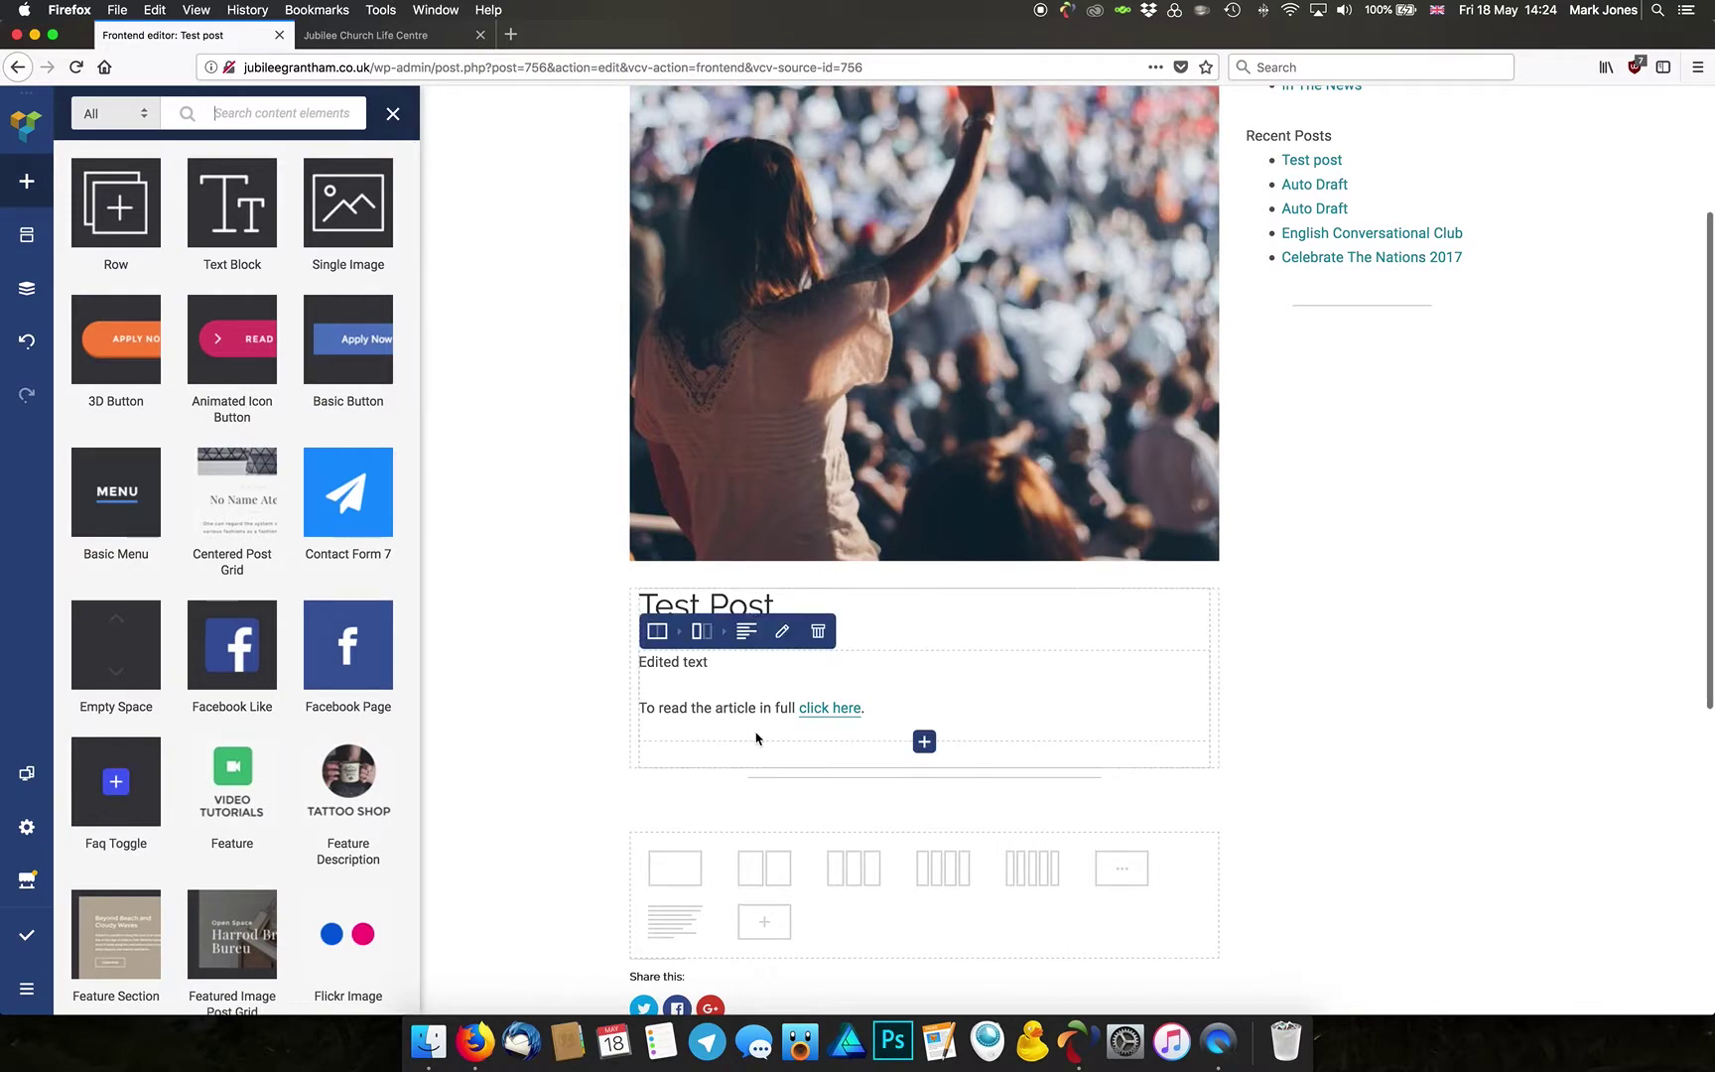
{"action": "scroll", "coordinate": [293, 555], "scroll_direction": "down", "scroll_amount": 4}
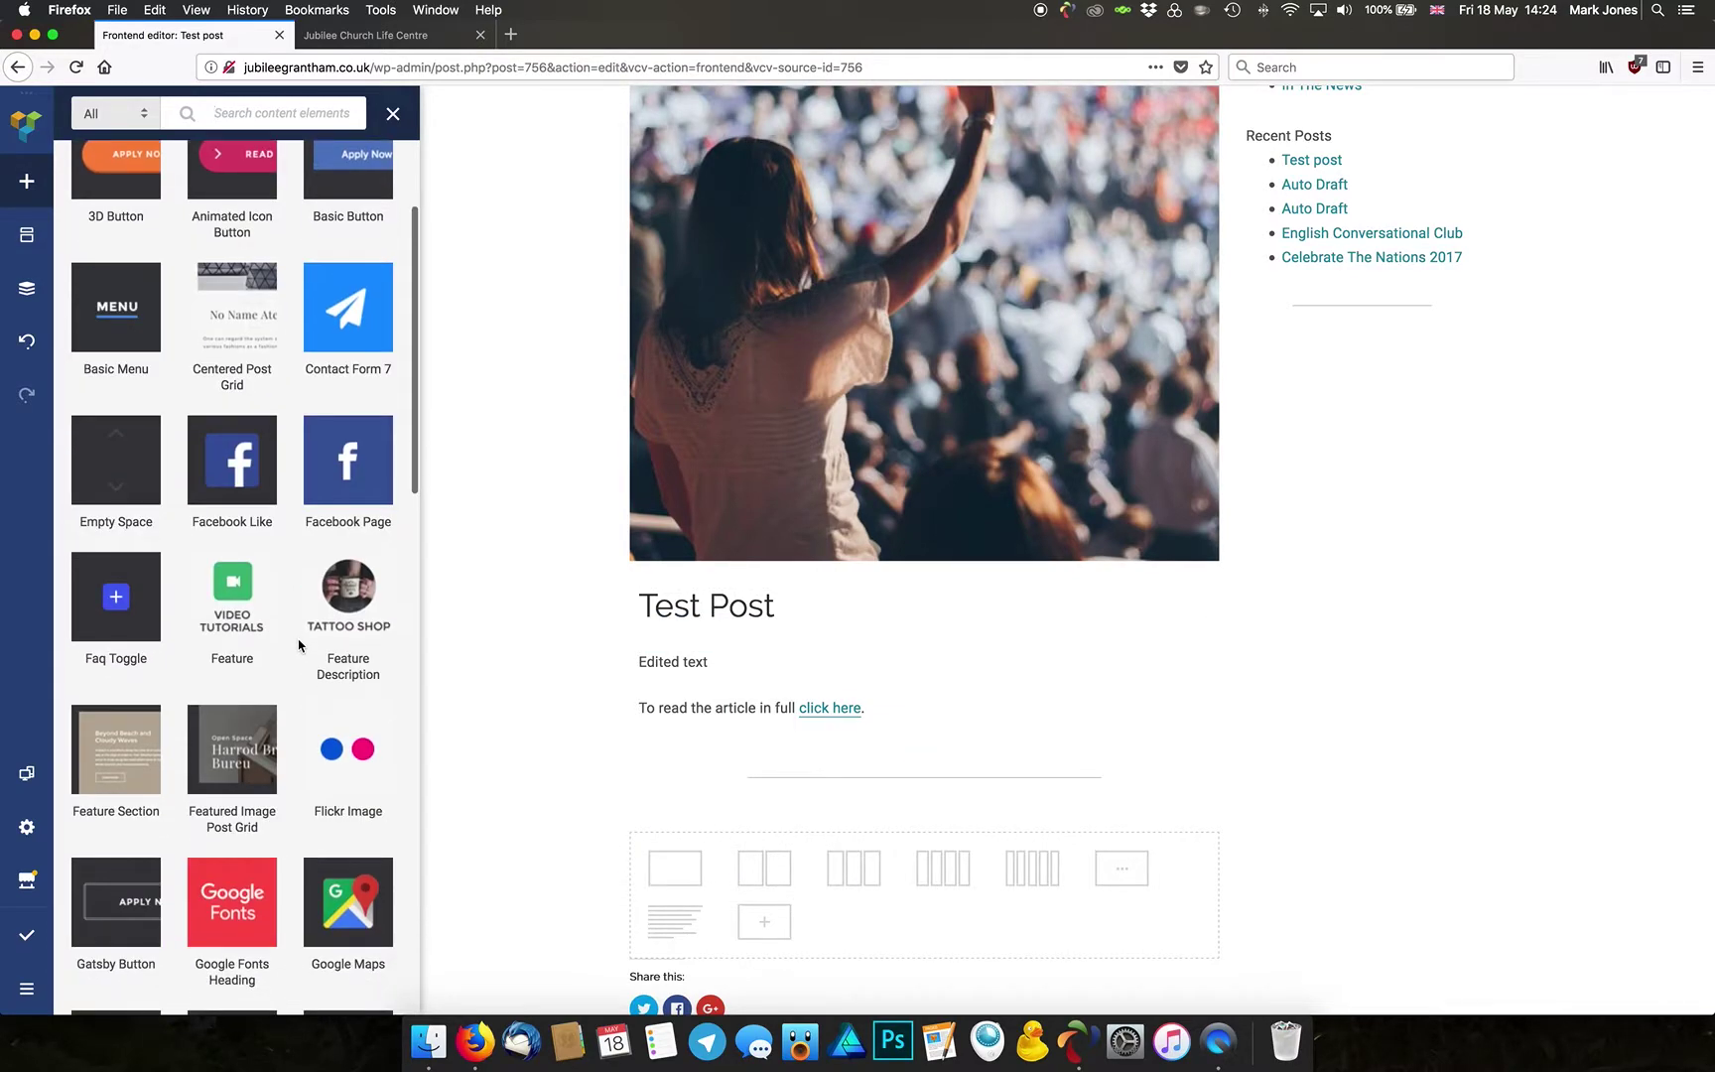
{"action": "scroll", "coordinate": [299, 645], "scroll_direction": "down", "scroll_amount": 10}
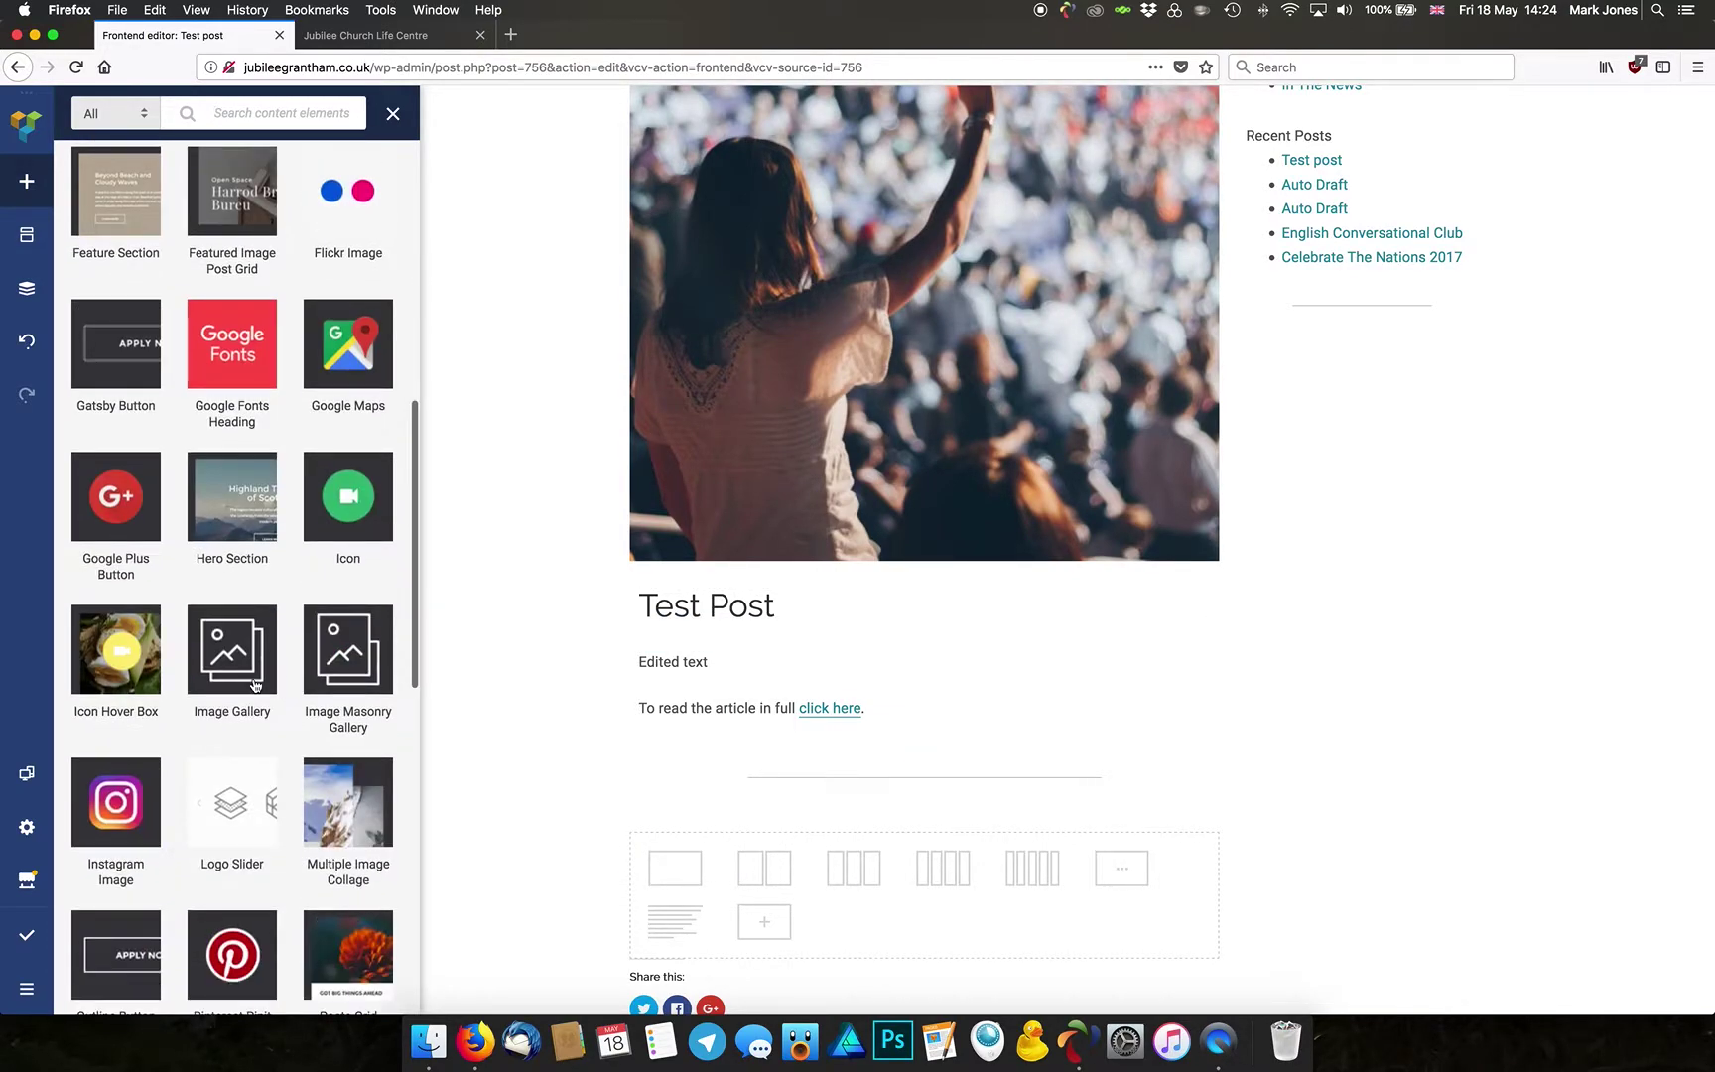
{"action": "left_click", "coordinate": [235, 659]}
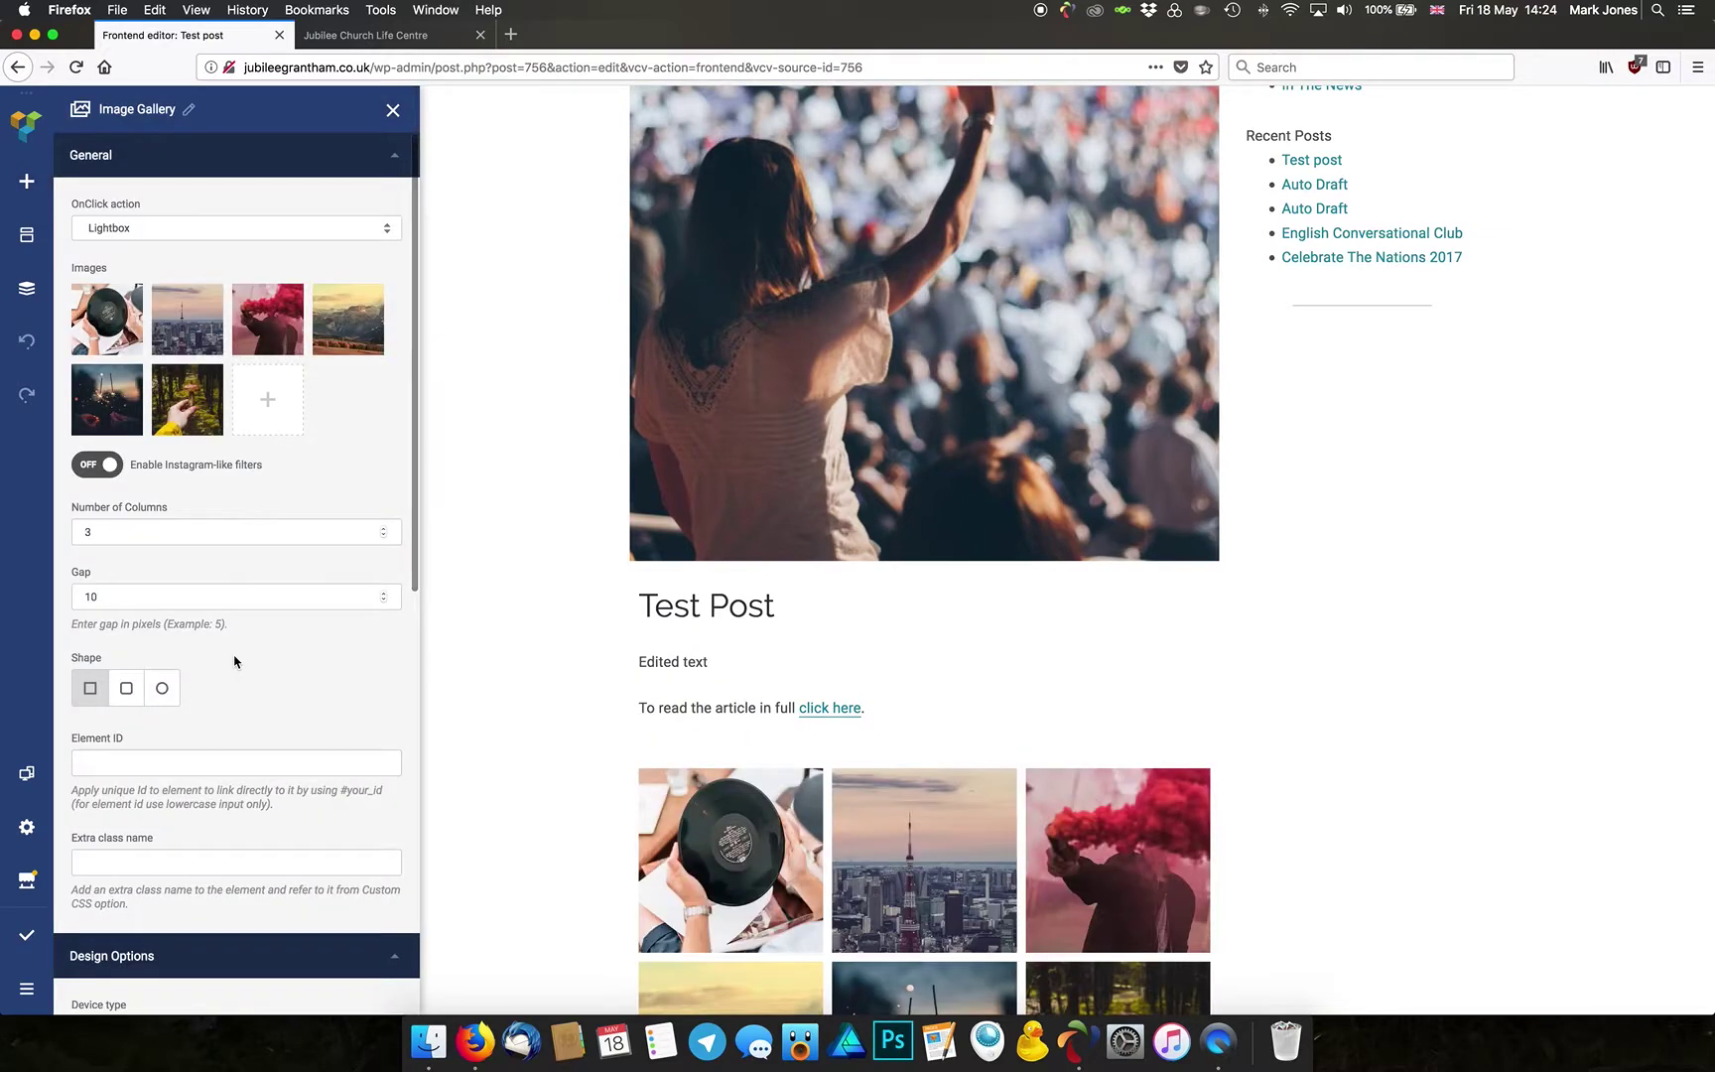
Step: Enable the Instagram-like filters for the new gallery, try Amaro, and apply the Hudson filter
{"action": "scroll", "coordinate": [520, 661], "scroll_direction": "down", "scroll_amount": 5}
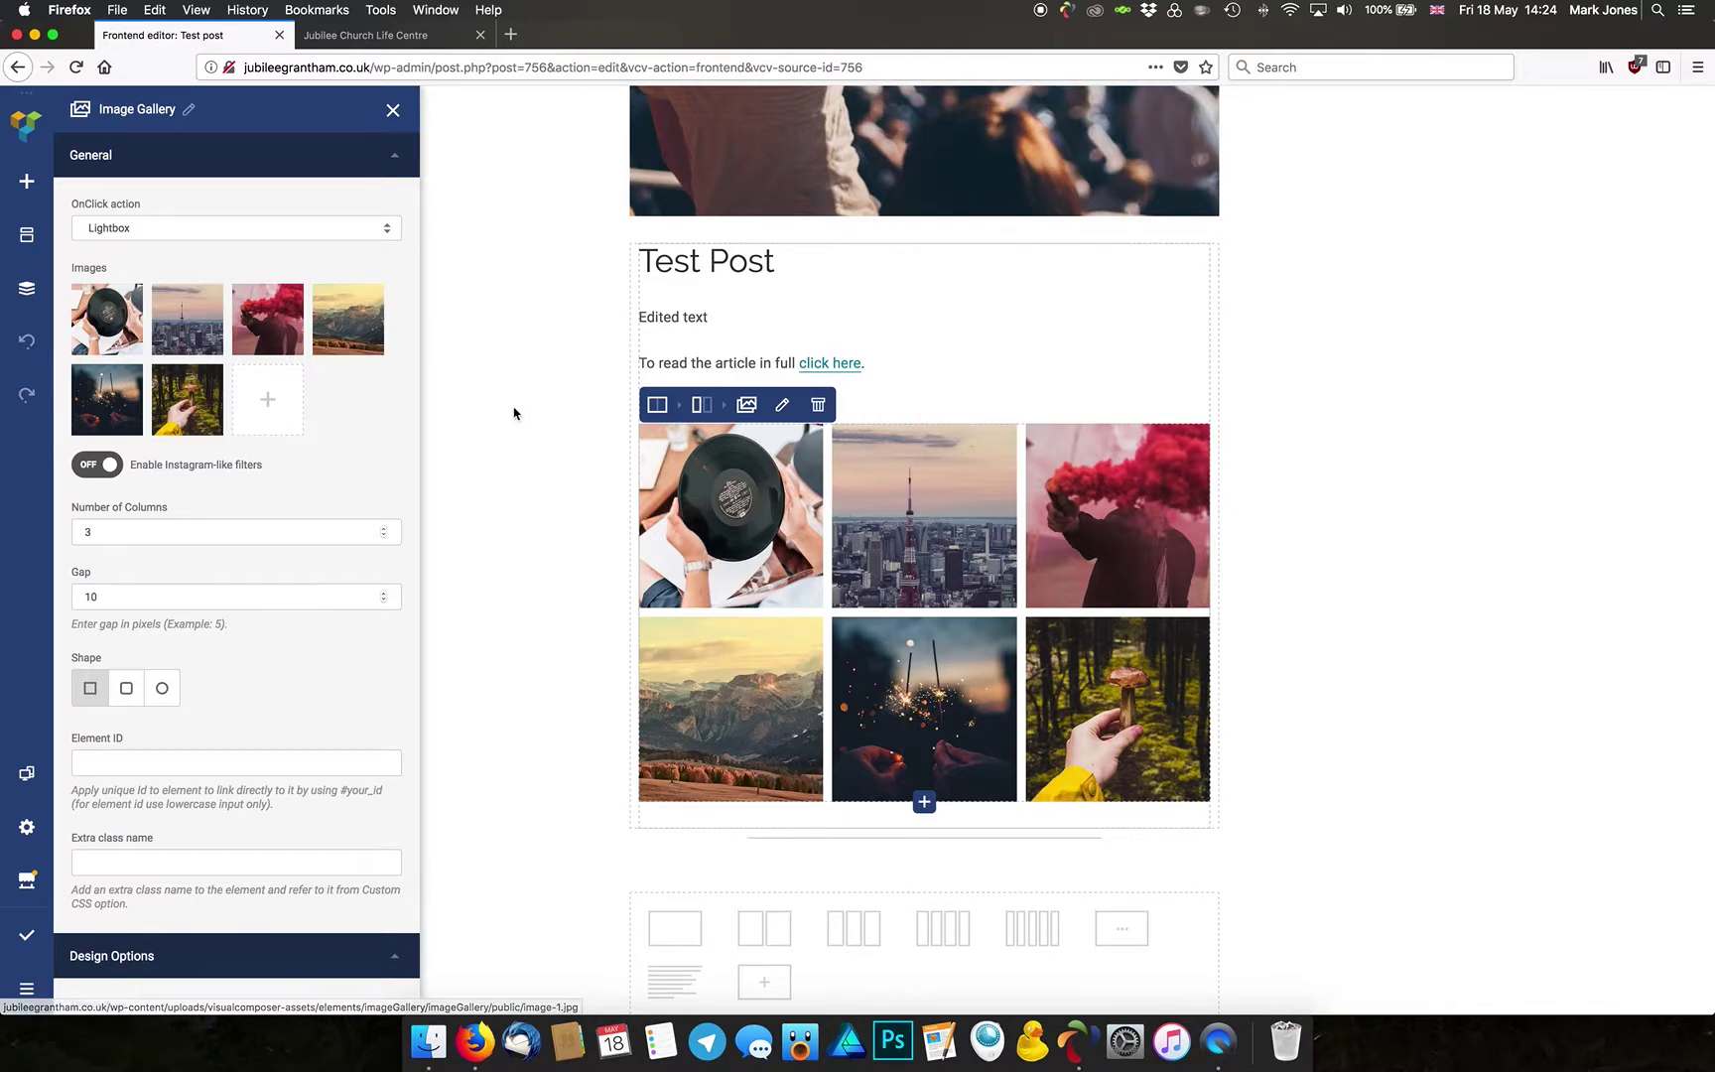
{"action": "mouse_move", "coordinate": [203, 405]}
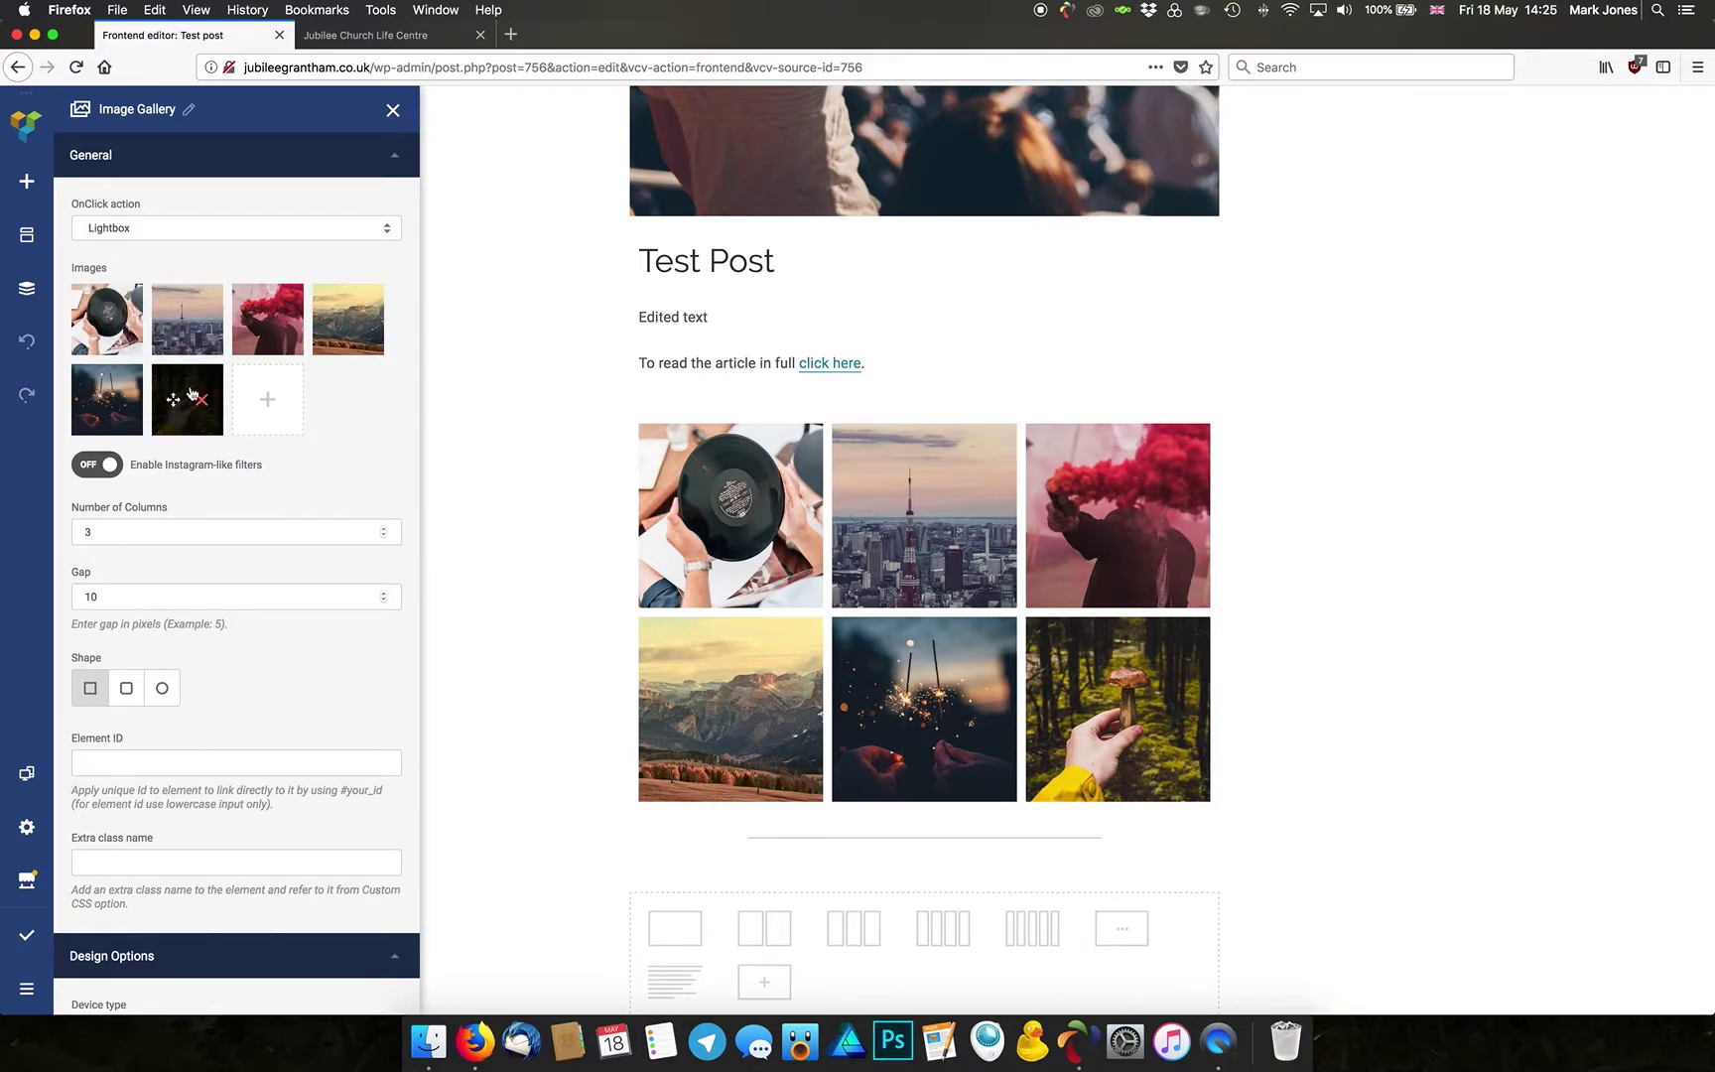
{"action": "left_click", "coordinate": [109, 467]}
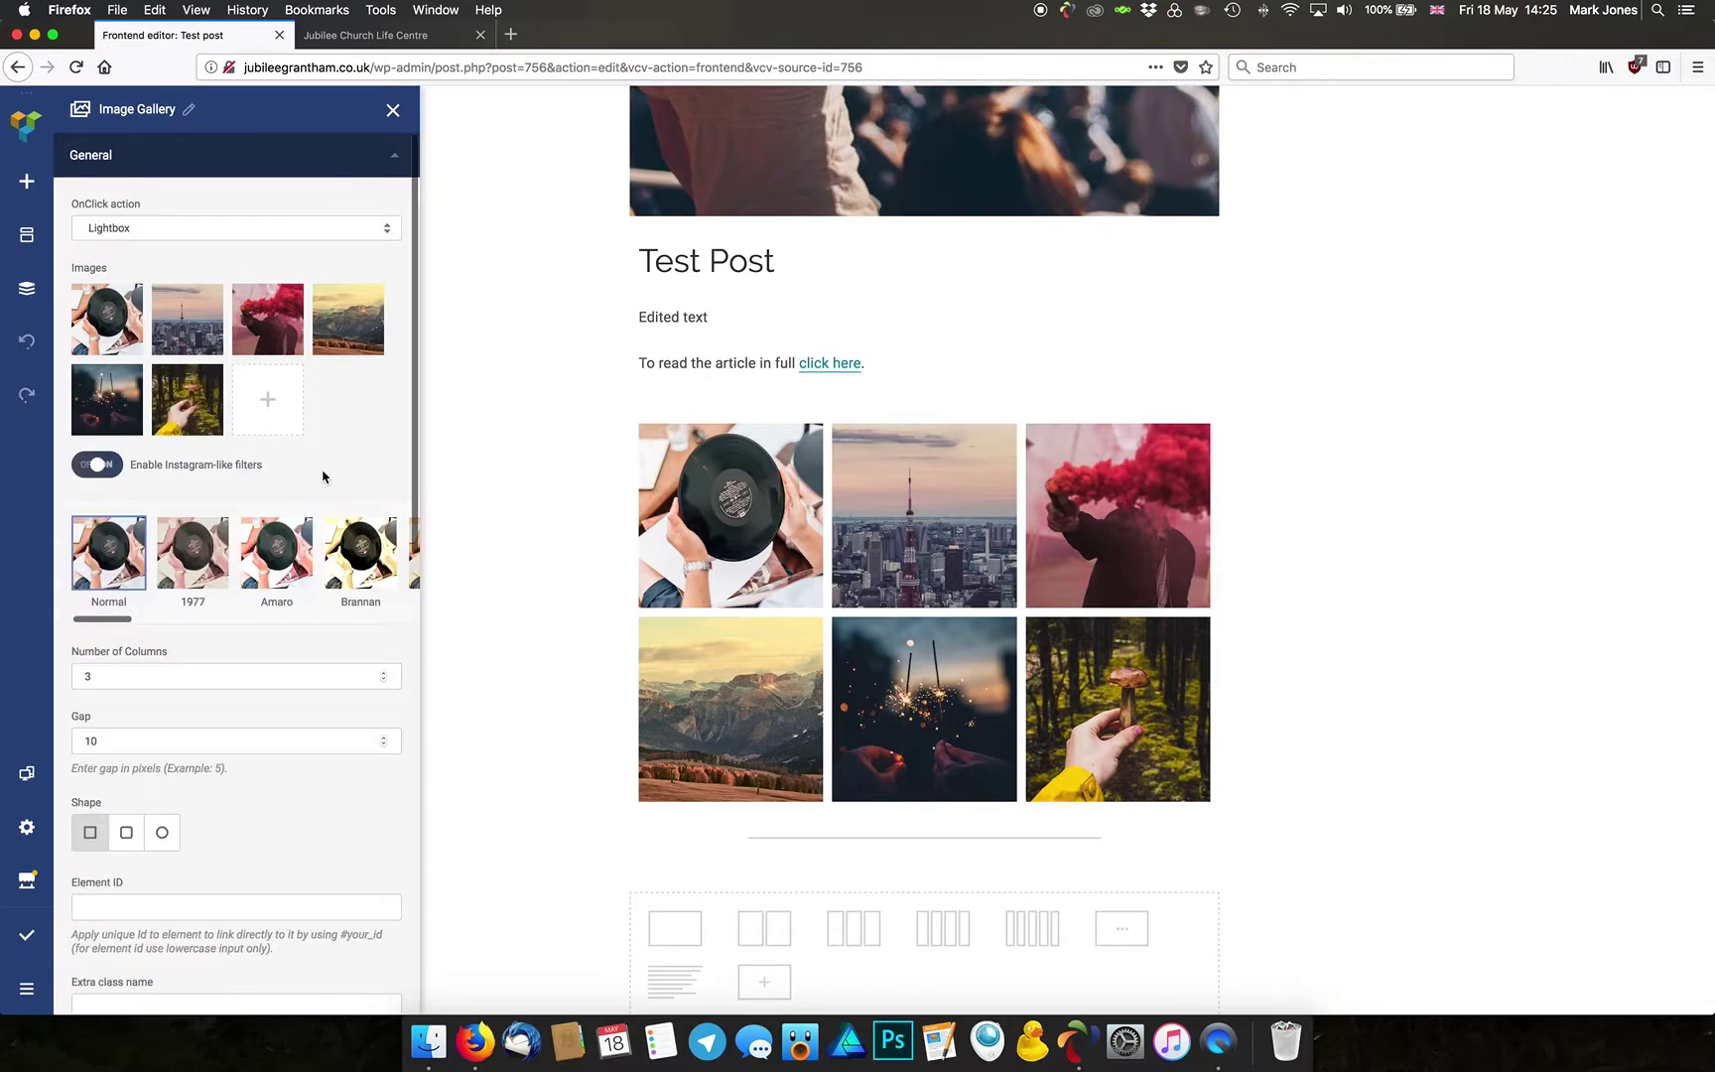
{"action": "left_click", "coordinate": [298, 542]}
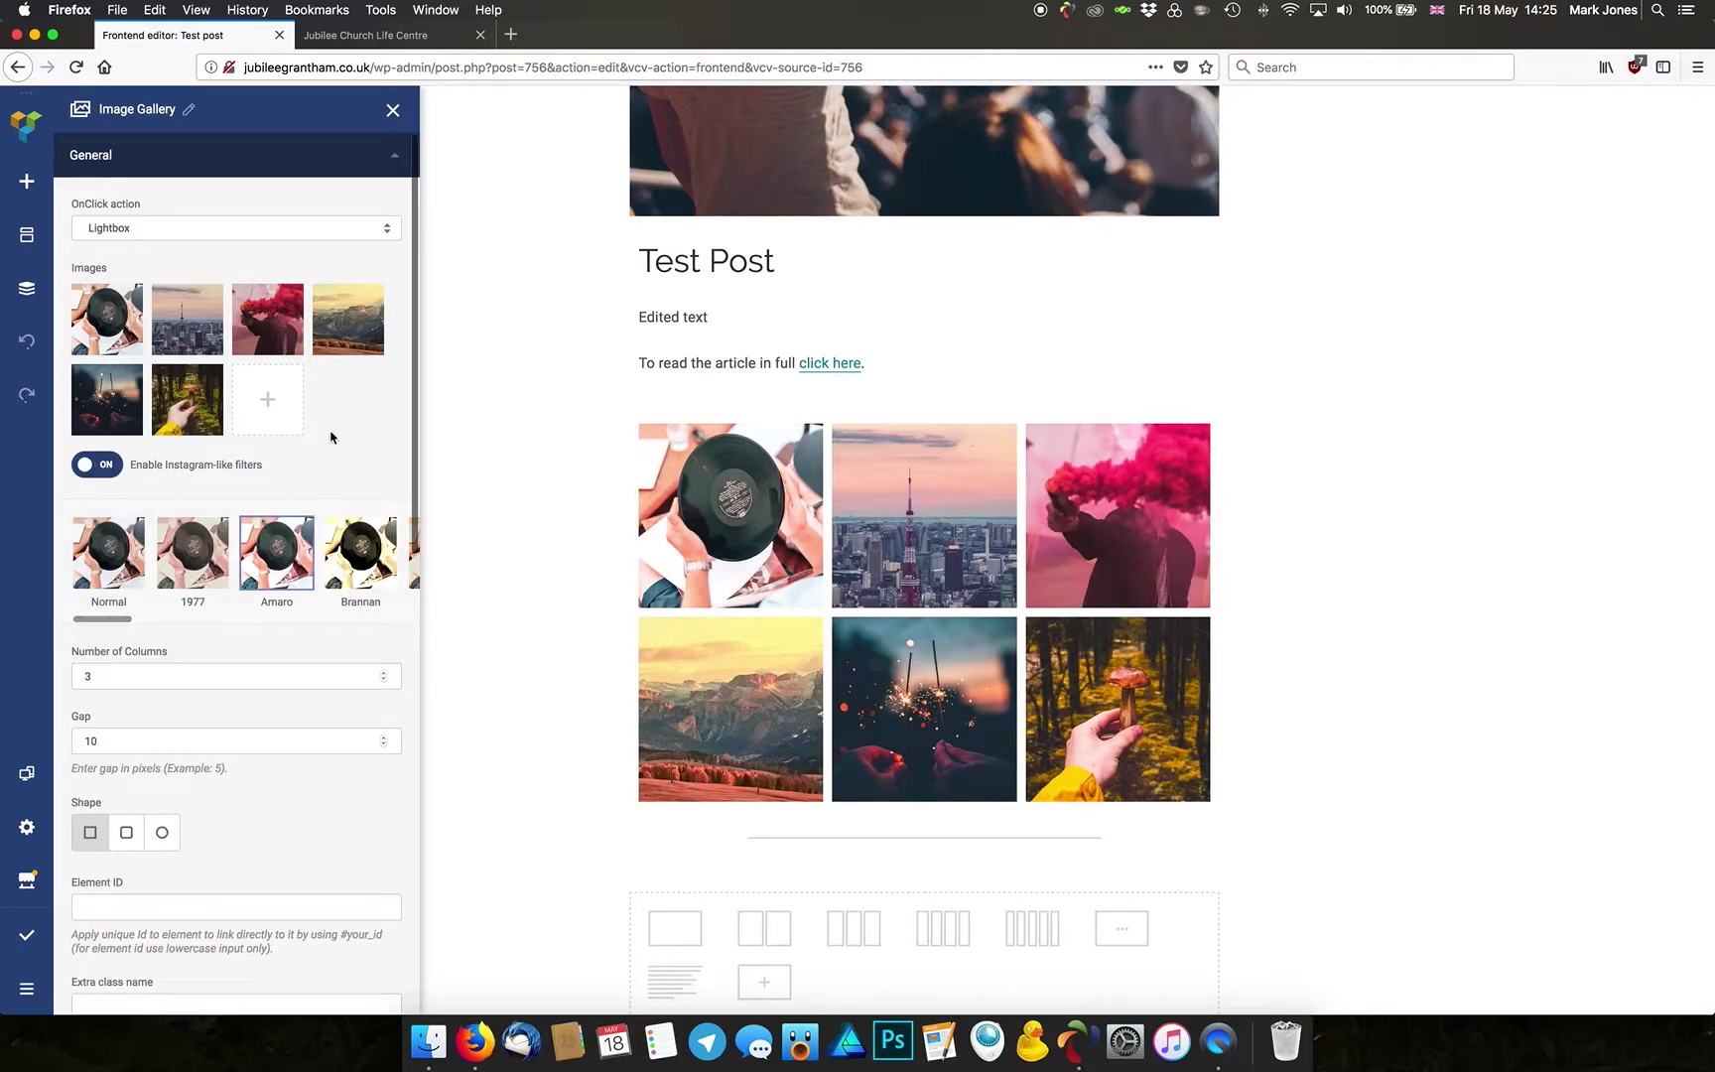
{"action": "scroll", "coordinate": [333, 453], "scroll_direction": "down", "scroll_amount": 3}
{"action": "scroll", "coordinate": [297, 359], "scroll_direction": "right", "scroll_amount": 3}
{"action": "scroll", "coordinate": [297, 360], "scroll_direction": "right", "scroll_amount": 1}
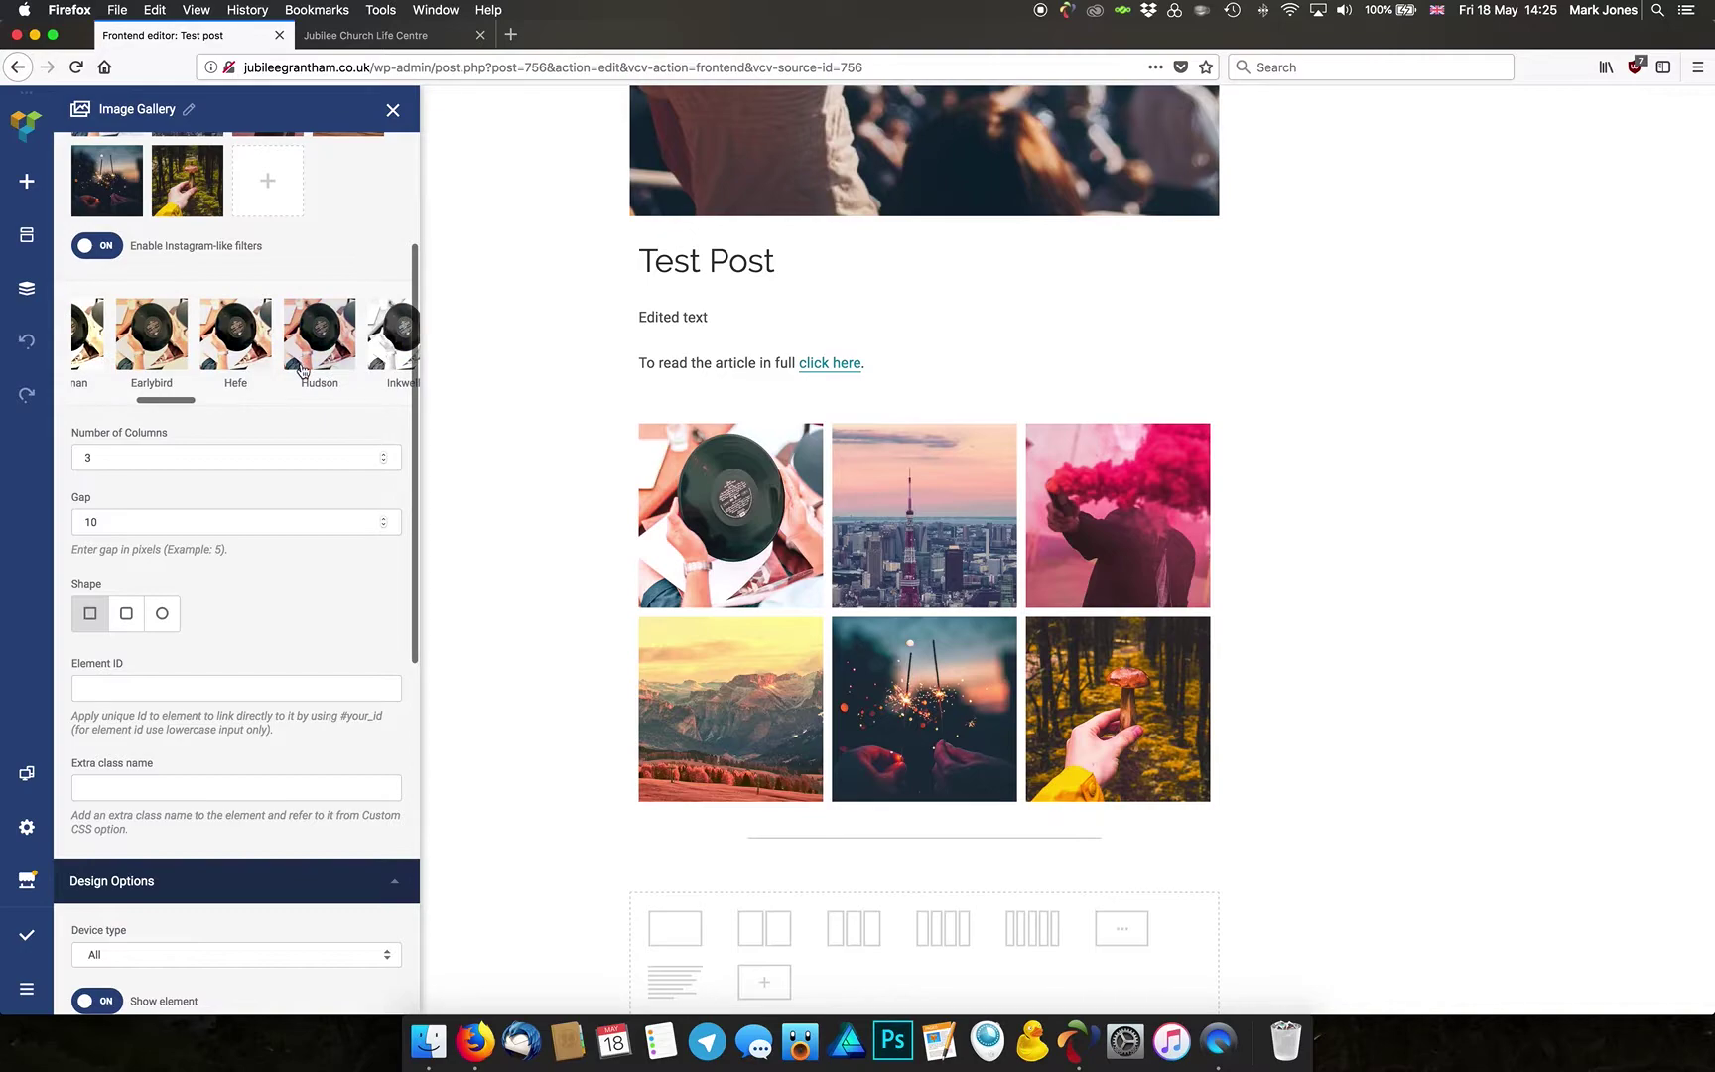
{"action": "left_click", "coordinate": [303, 369]}
Step: Set the new gallery's image shape to round and its background color to dark grey (RGB 62, 61, 61)
{"action": "left_click", "coordinate": [128, 623]}
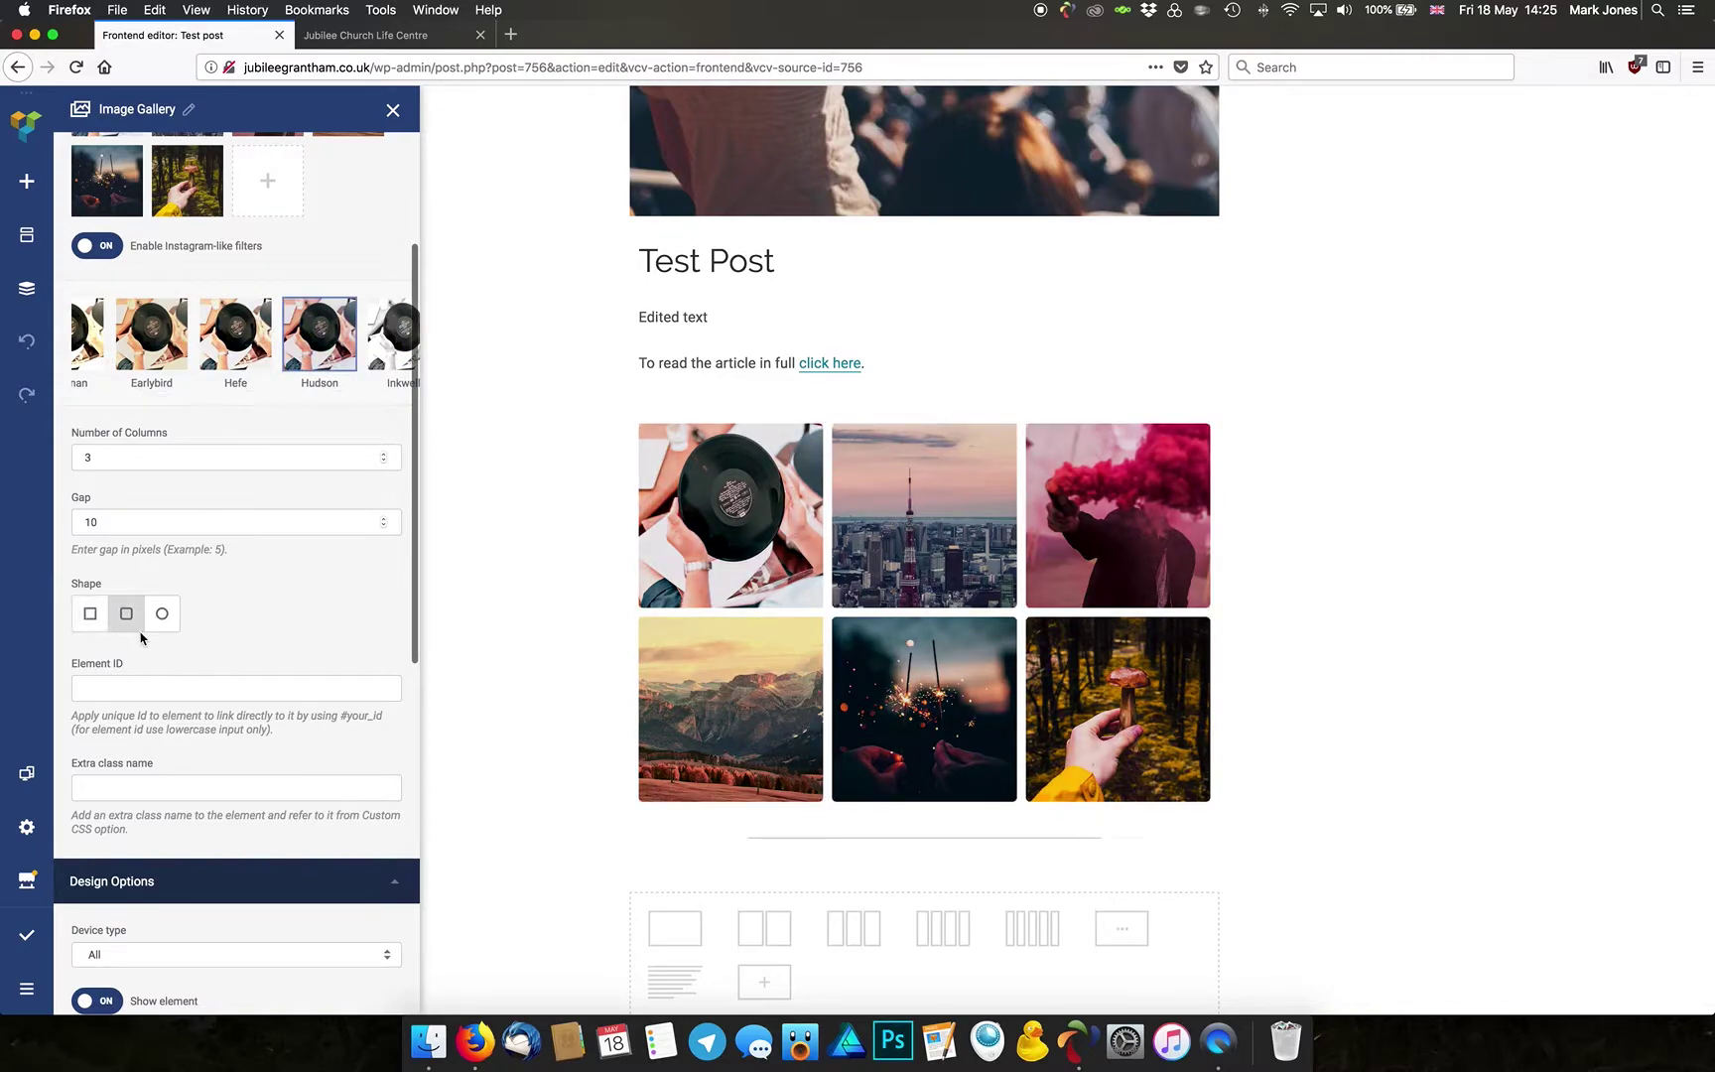
{"action": "left_click", "coordinate": [162, 615]}
{"action": "scroll", "coordinate": [273, 581], "scroll_direction": "down", "scroll_amount": 10}
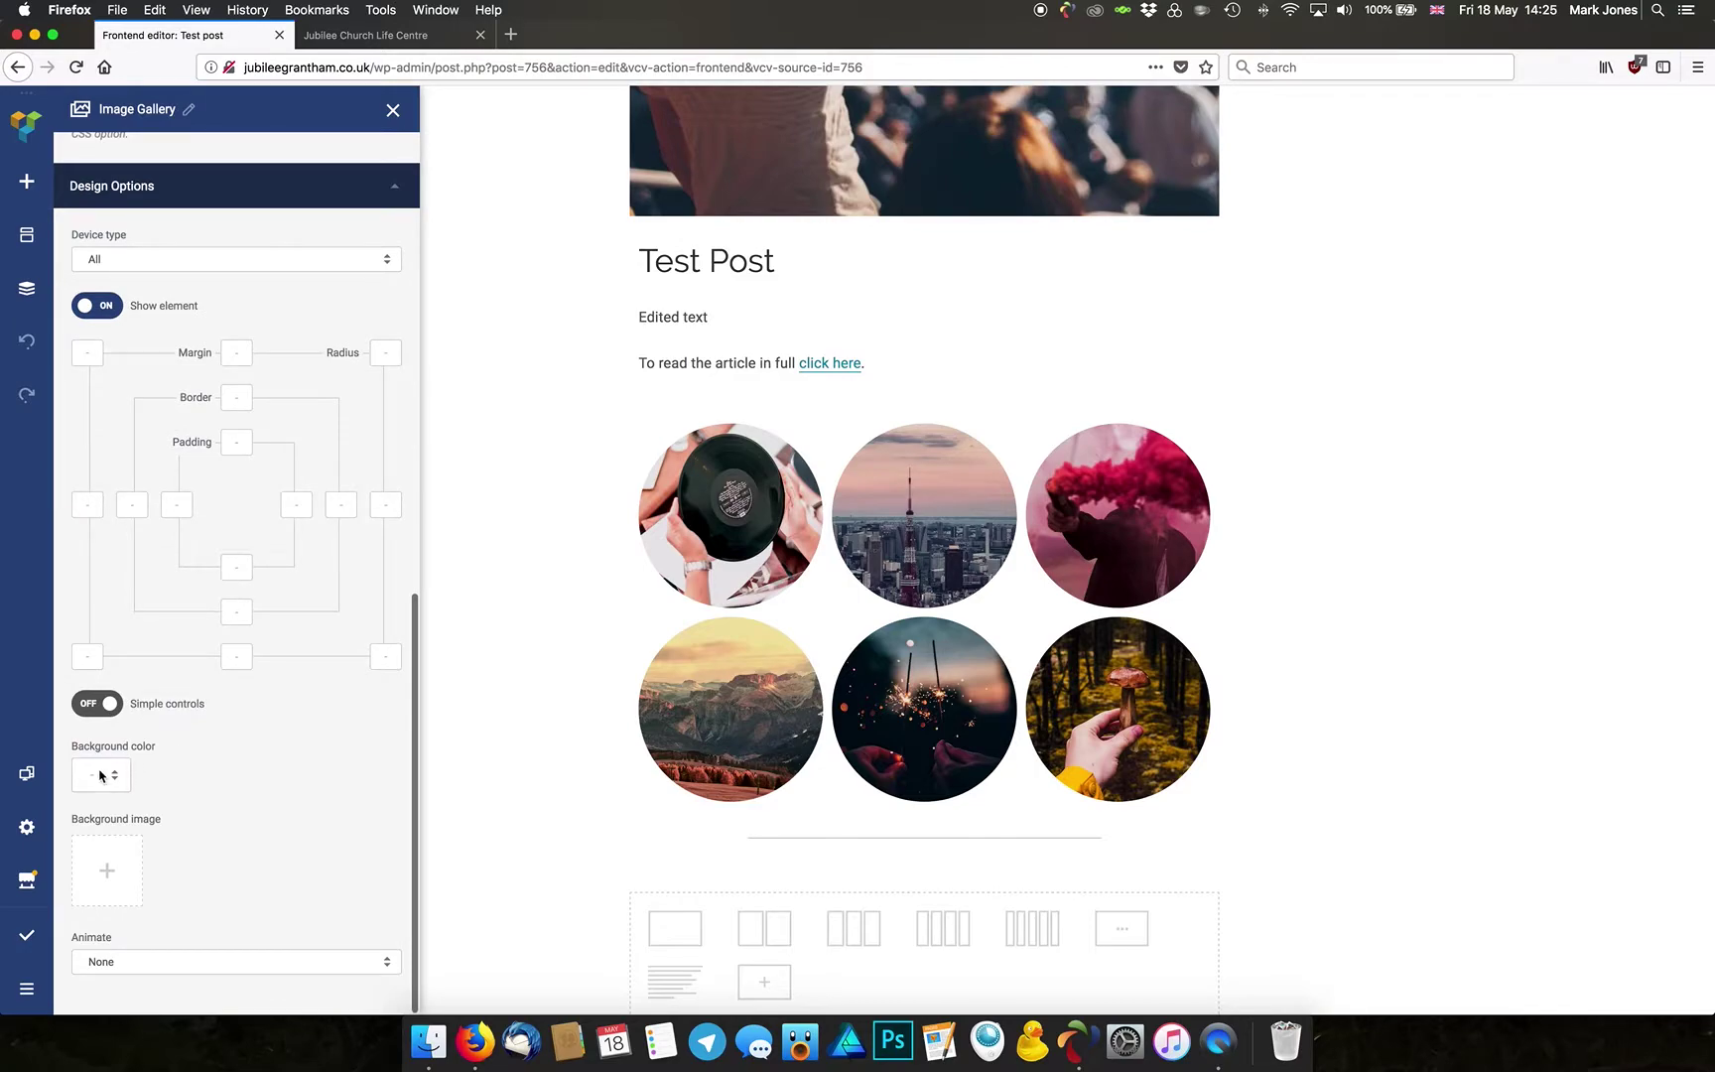
{"action": "left_click", "coordinate": [101, 775]}
{"action": "left_click", "coordinate": [278, 837]}
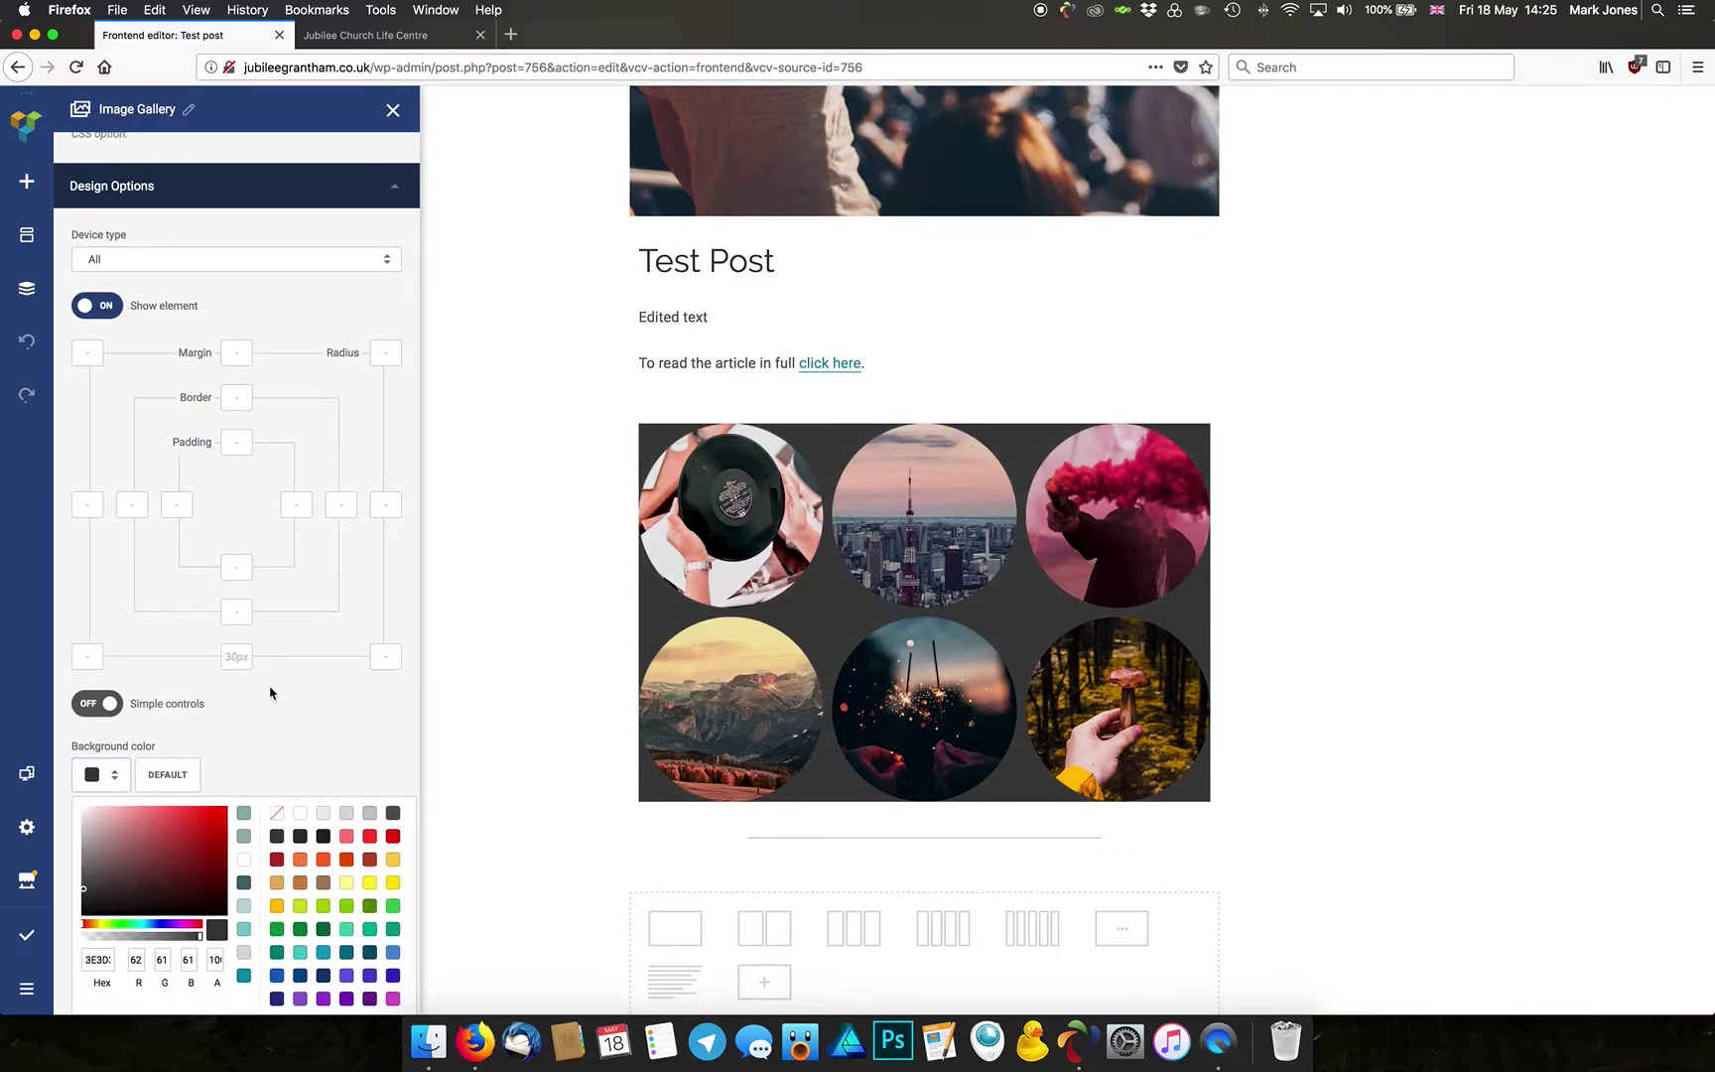
Step: Set the church meeting photo from the media library as the gallery's background image and close the element's settings
{"action": "scroll", "coordinate": [283, 700], "scroll_direction": "down", "scroll_amount": 4}
{"action": "left_click", "coordinate": [107, 872]}
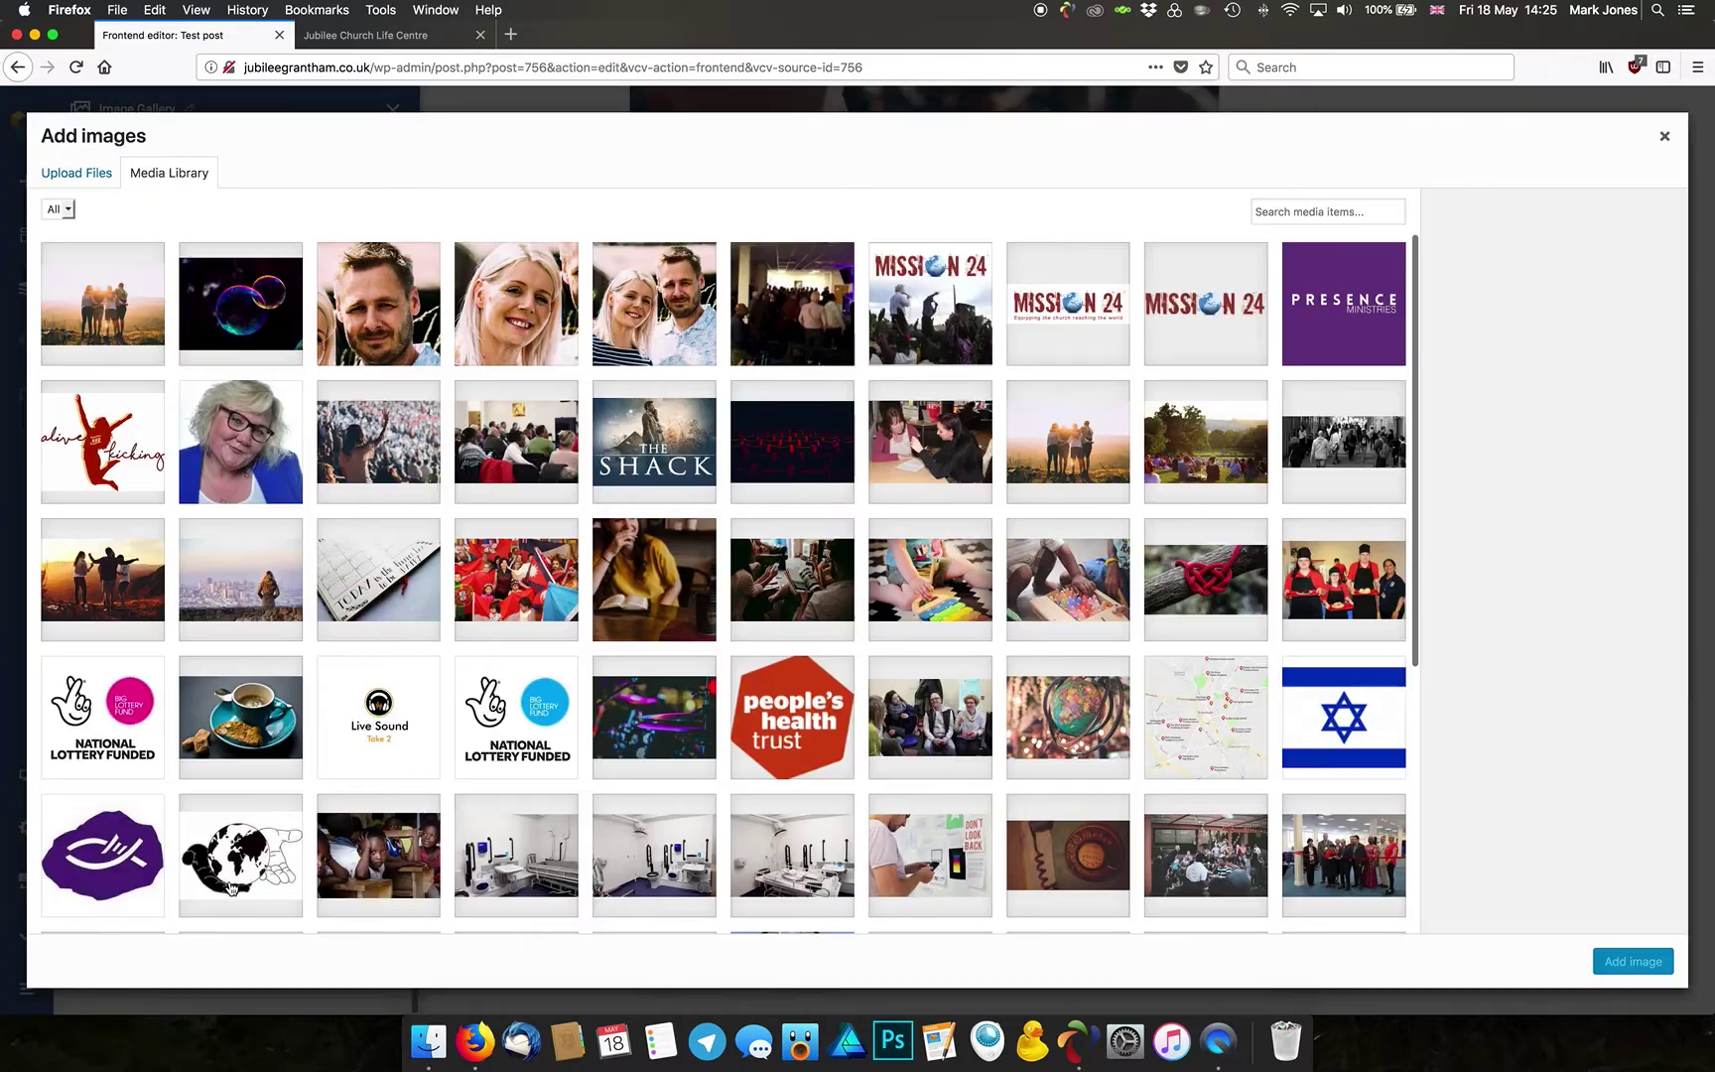
{"action": "left_click", "coordinate": [241, 321]}
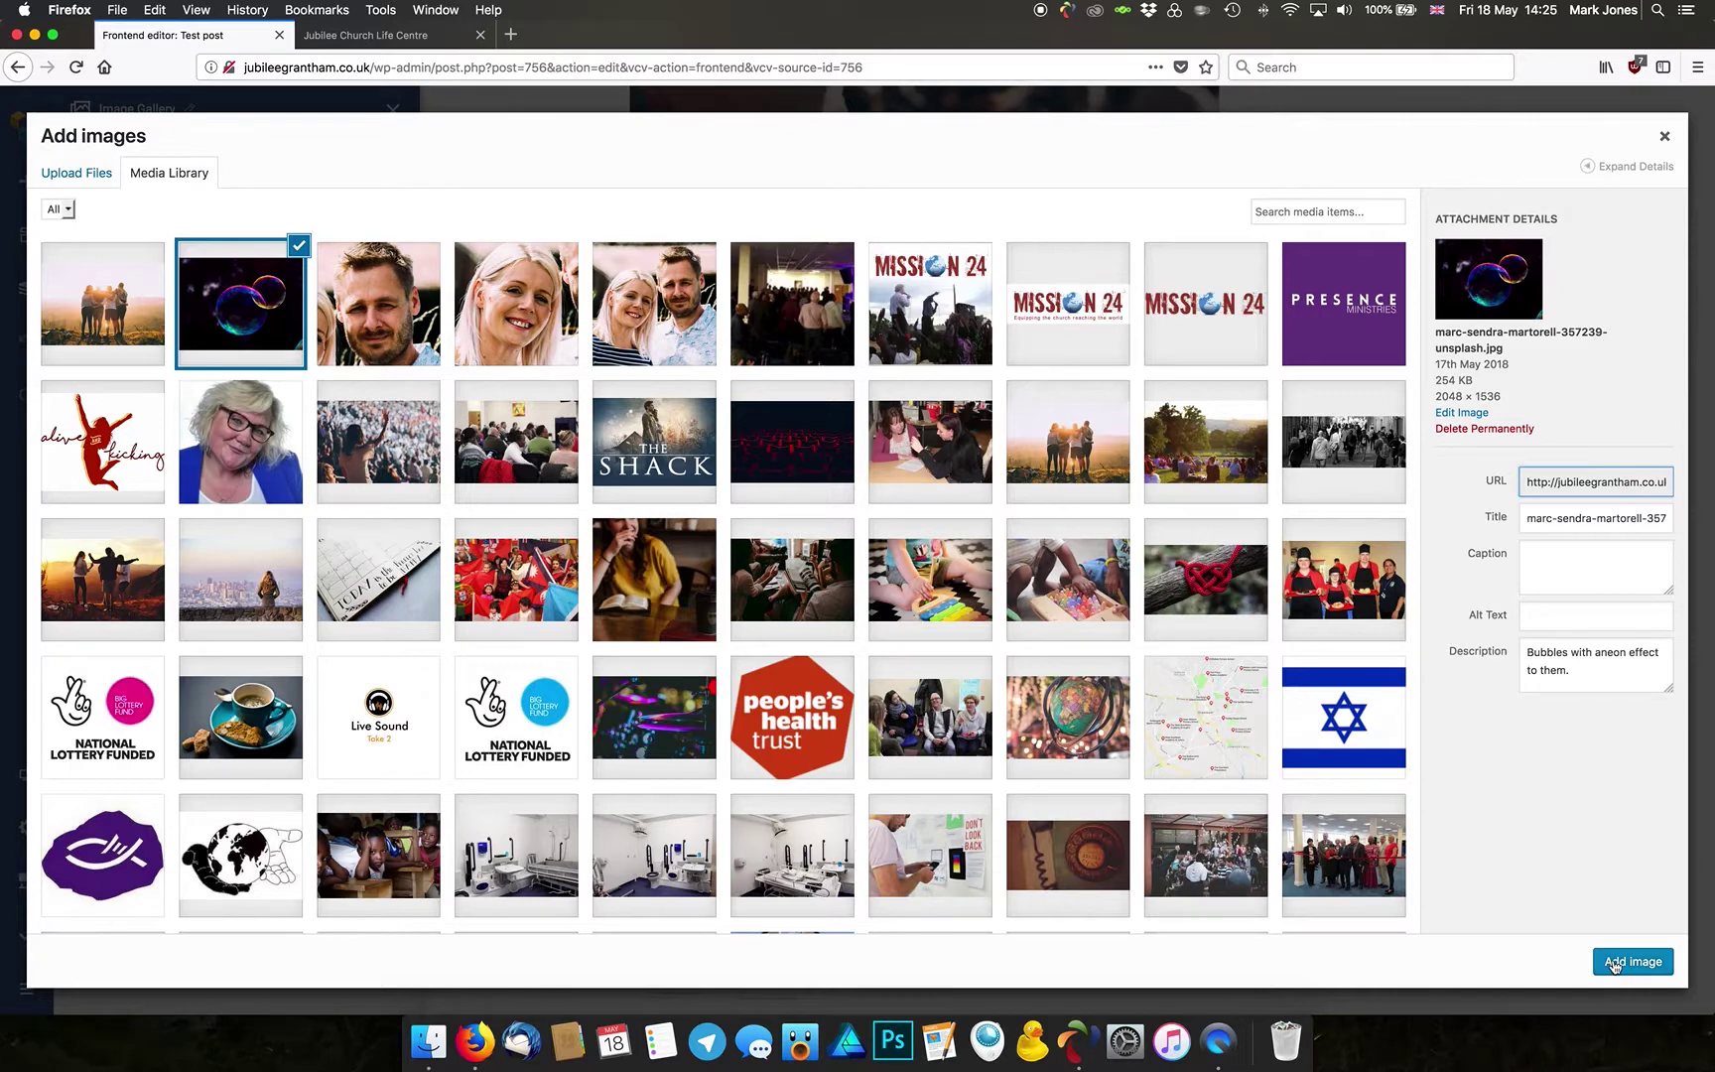
{"action": "left_click", "coordinate": [794, 306]}
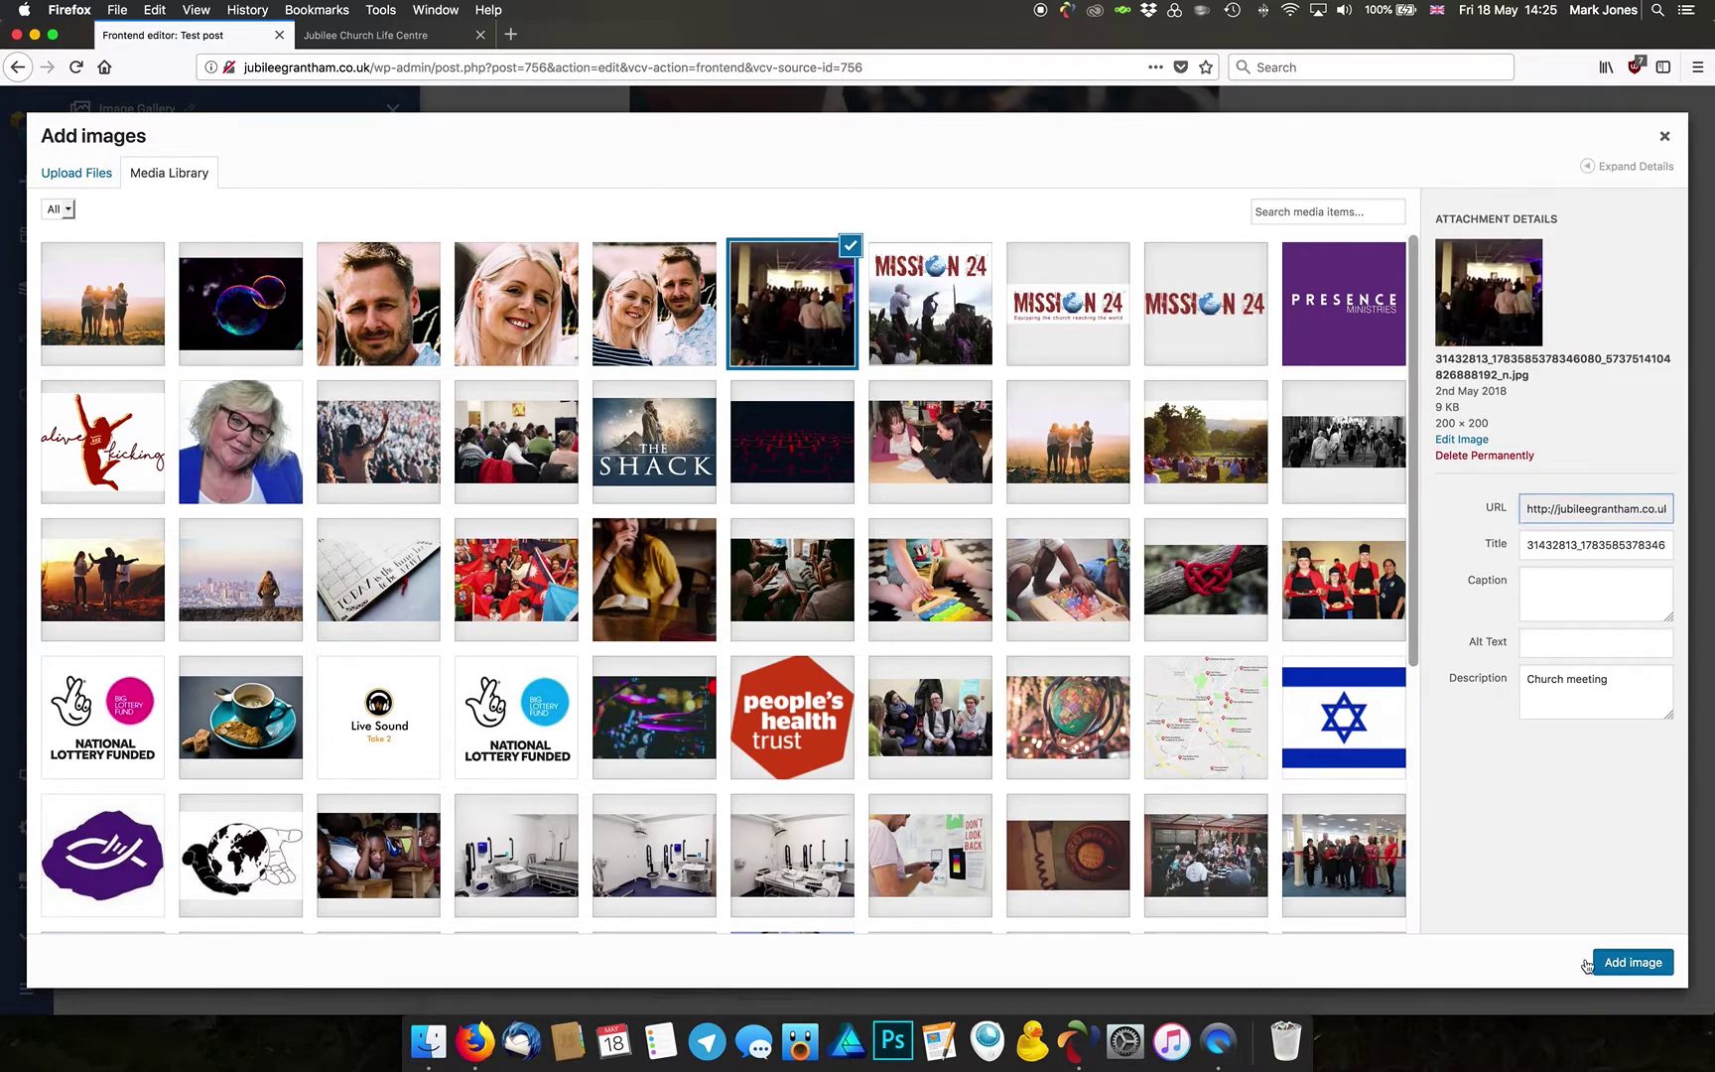
{"action": "left_click", "coordinate": [1633, 961]}
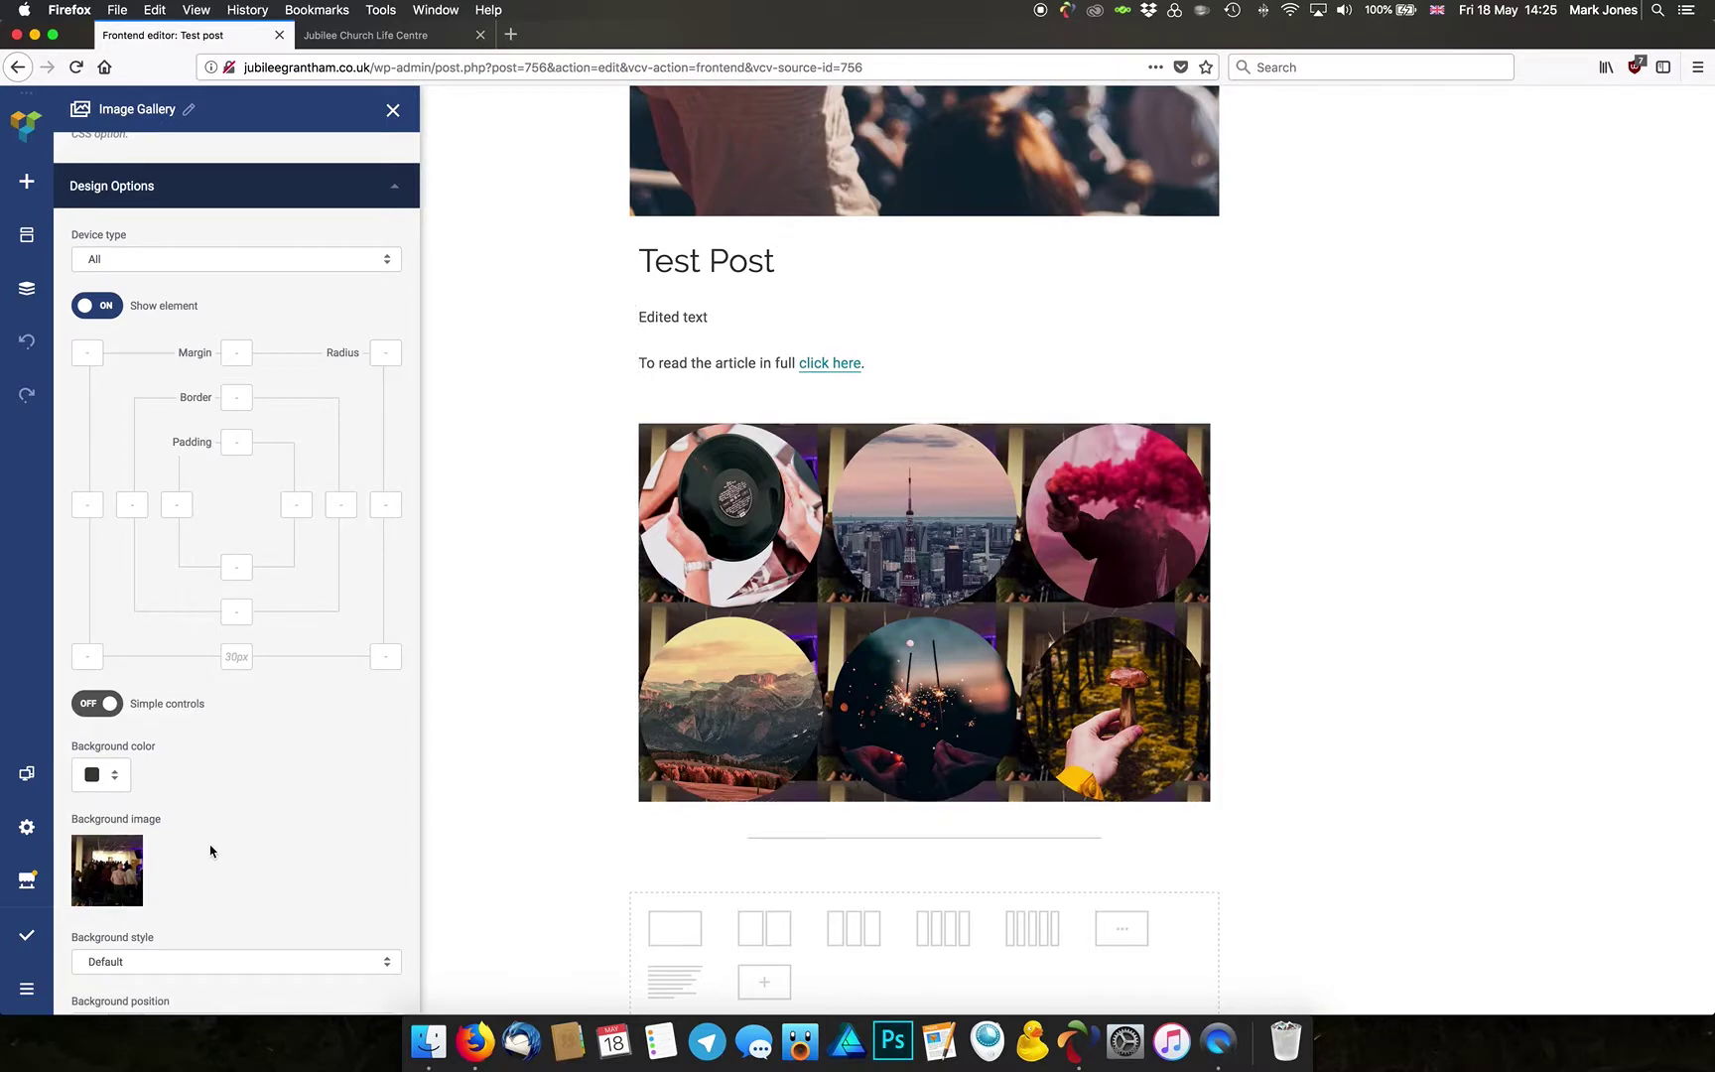
{"action": "left_click", "coordinate": [388, 117]}
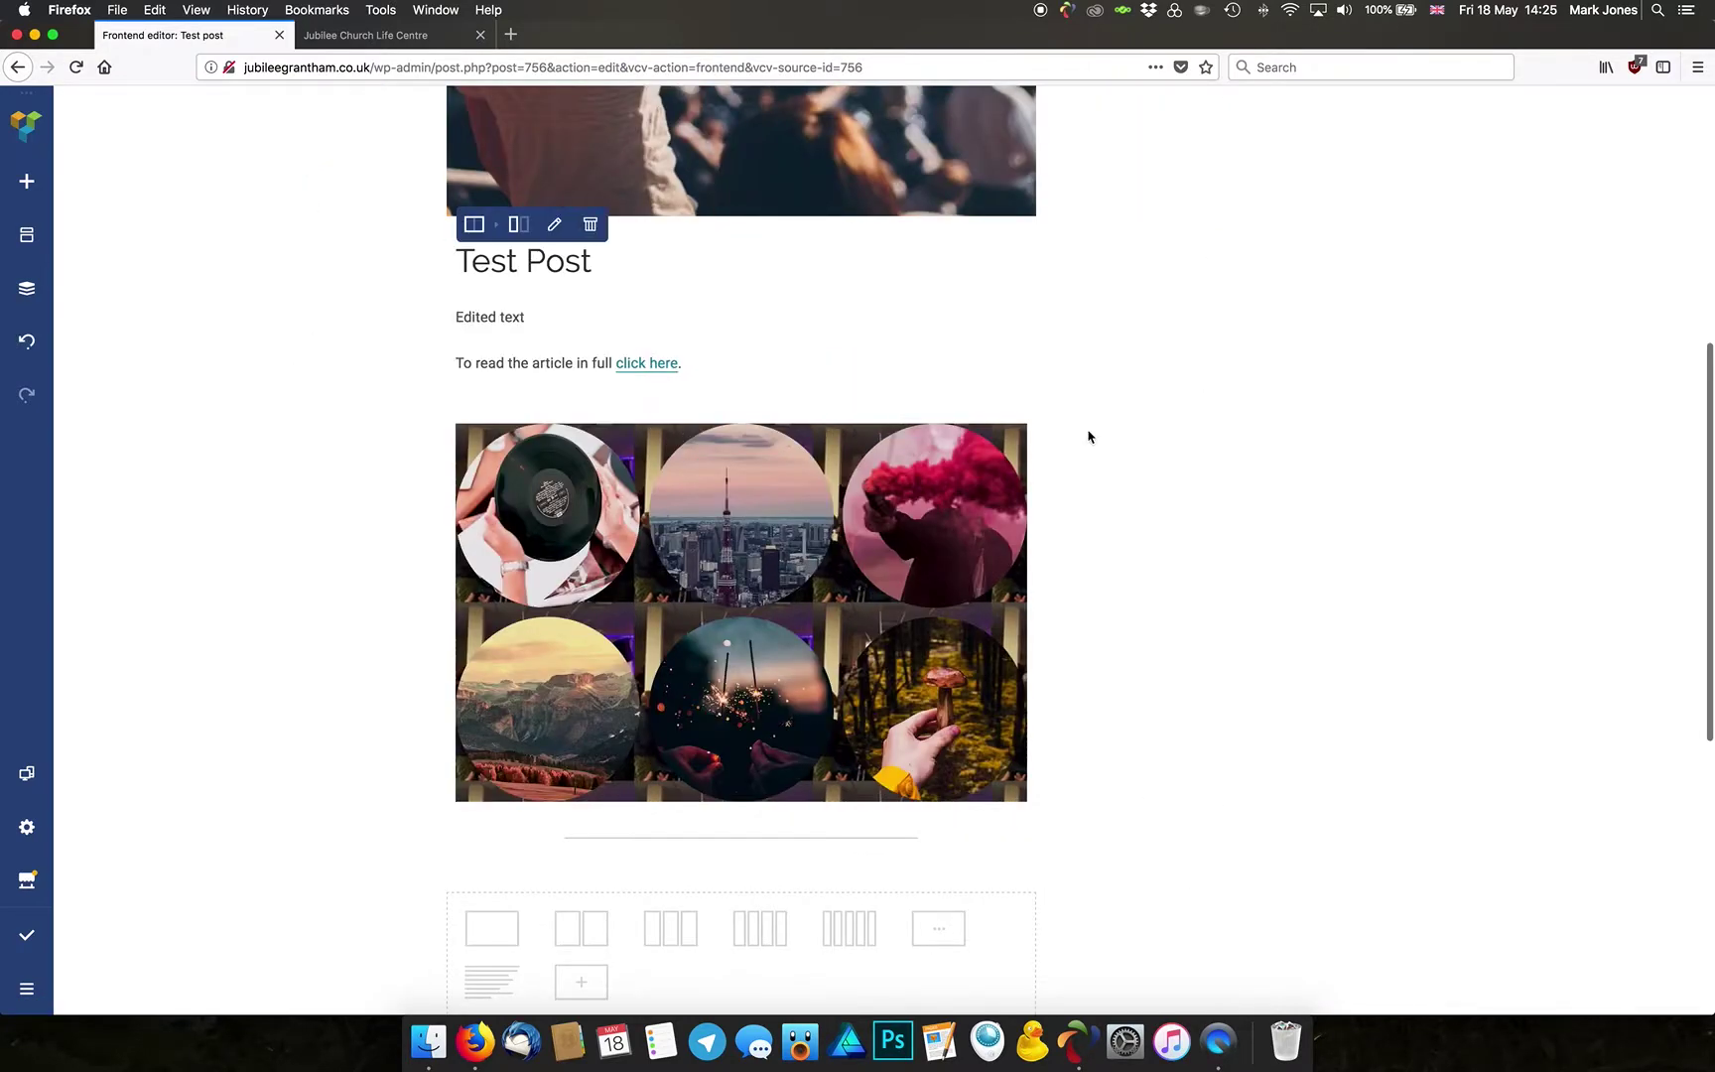
Step: Switch to the Jubilee Church Life Centre homepage and reload it to check the Latest News & Events section
{"action": "scroll", "coordinate": [241, 460], "scroll_direction": "down", "scroll_amount": 3}
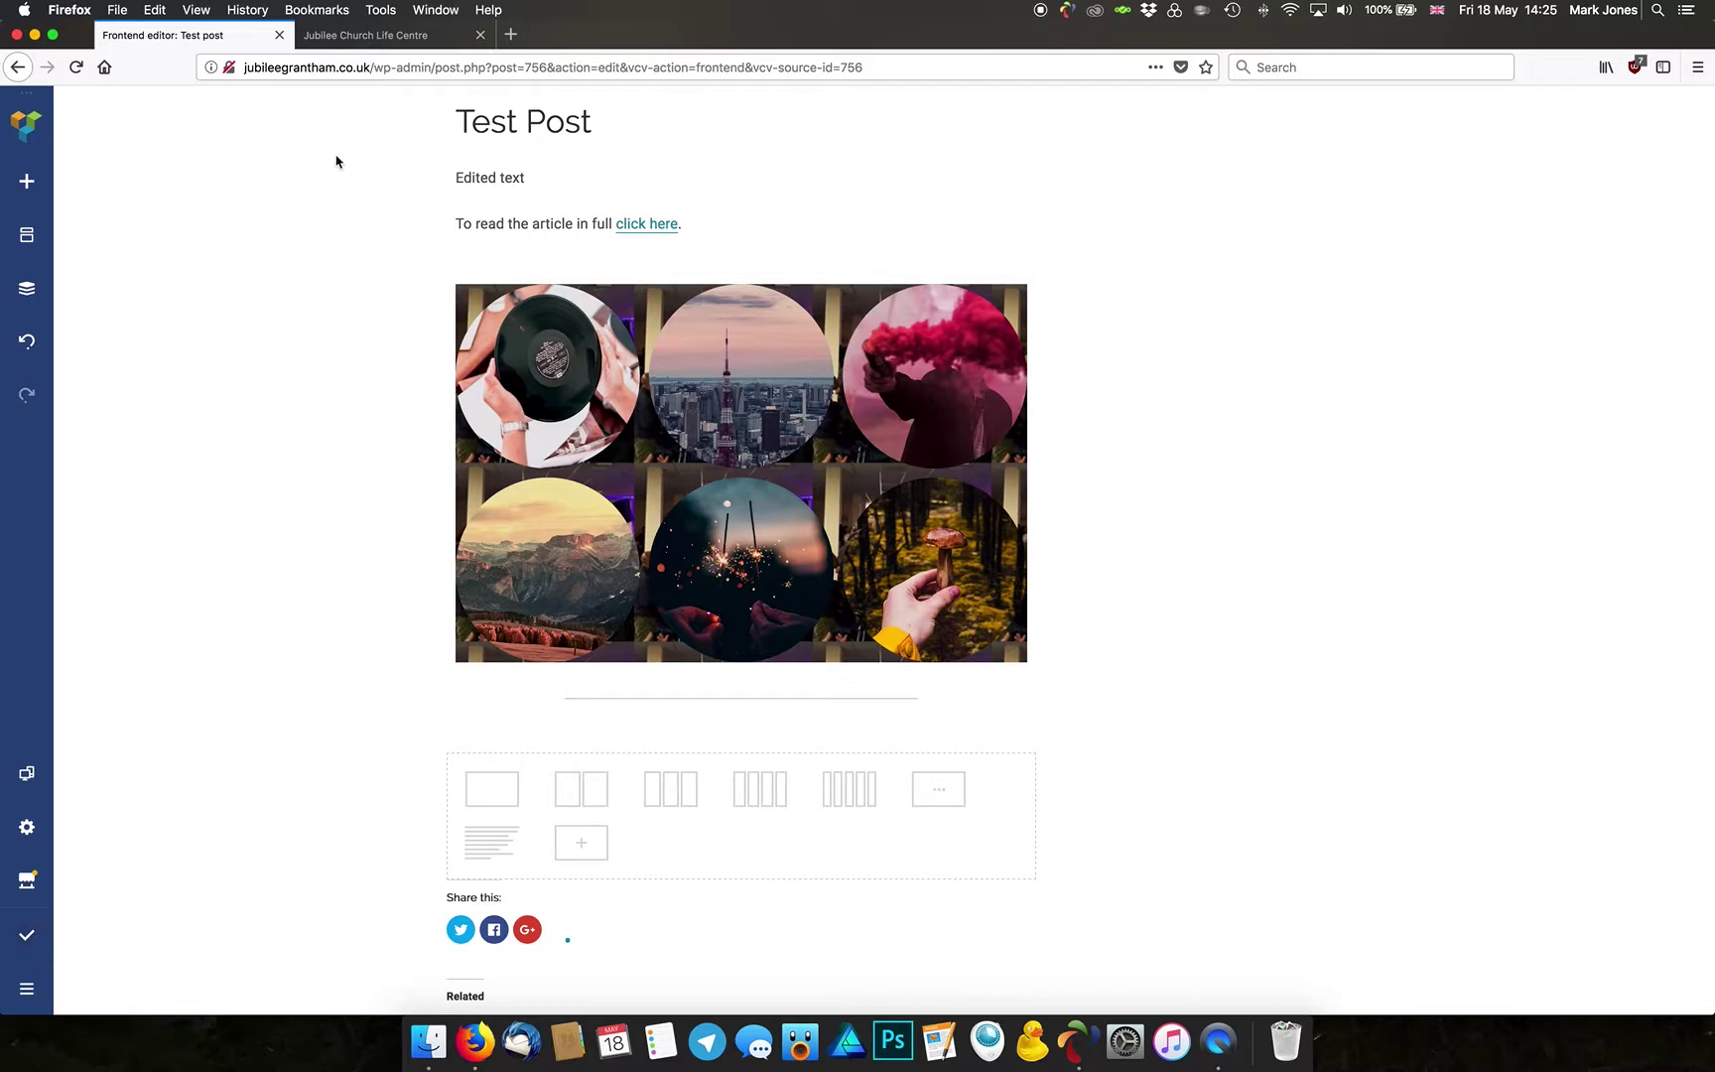
{"action": "left_click", "coordinate": [352, 38]}
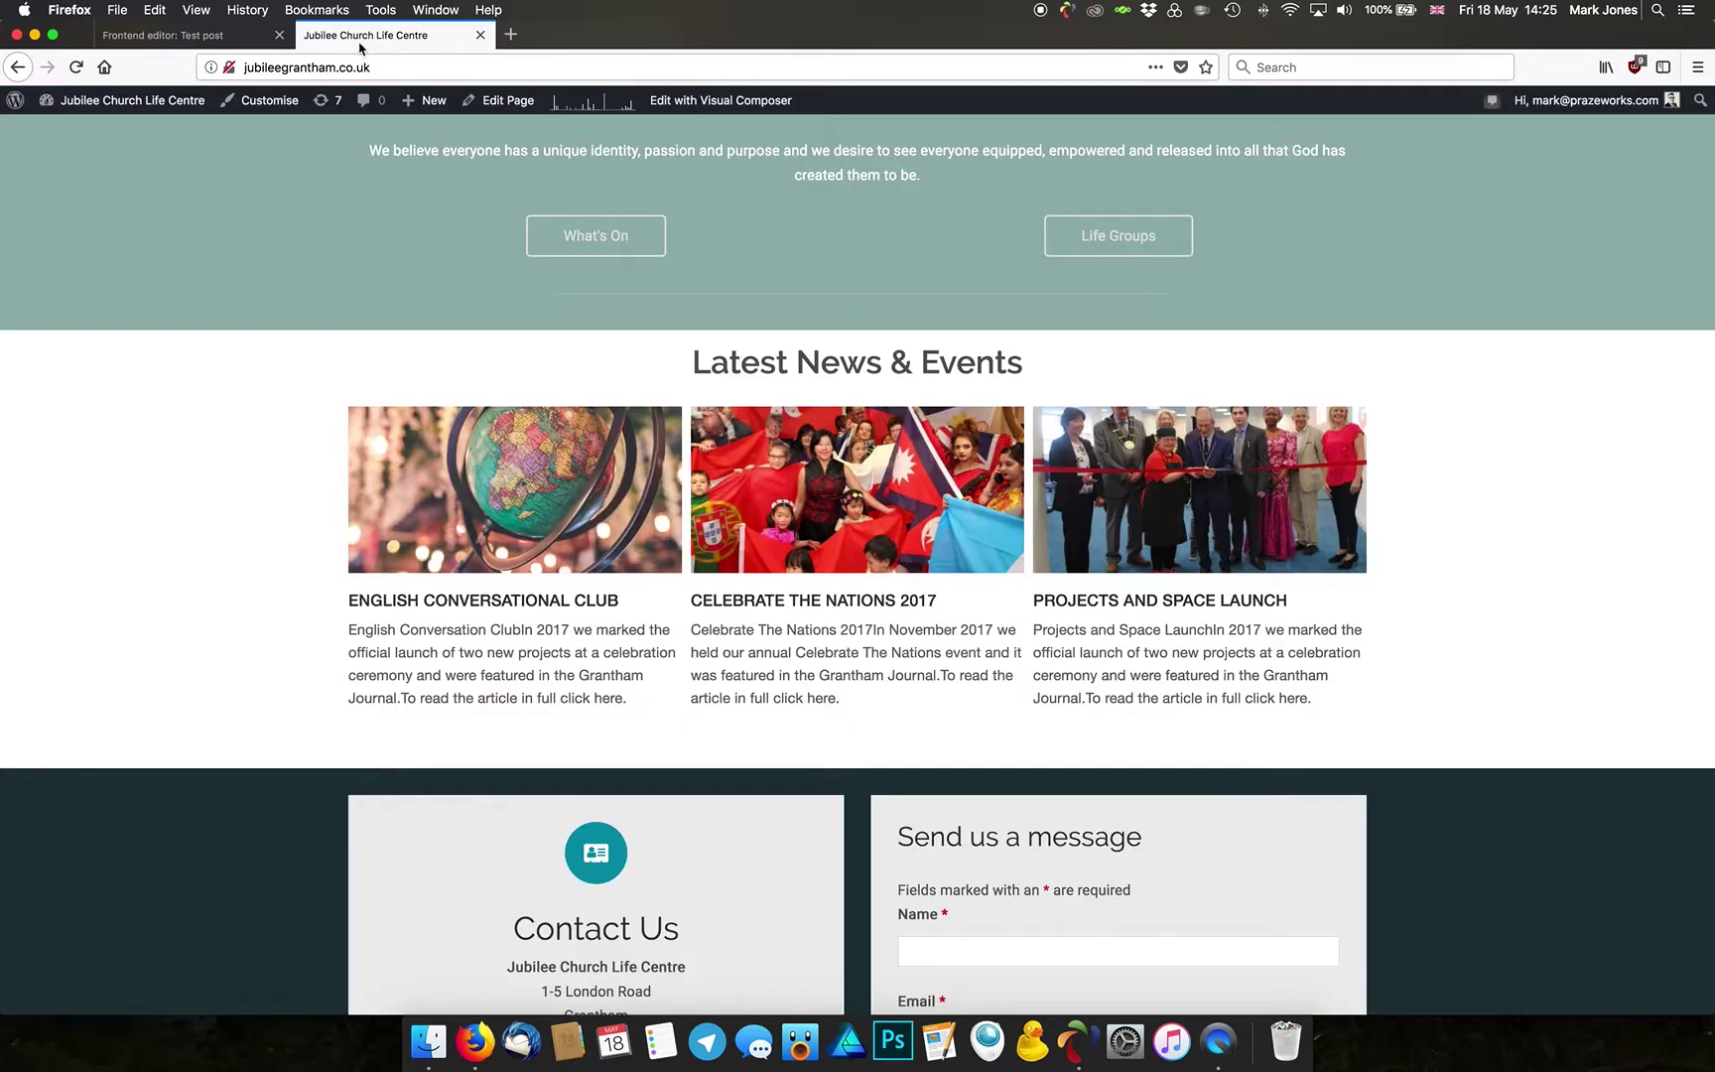
{"action": "left_click", "coordinate": [75, 66]}
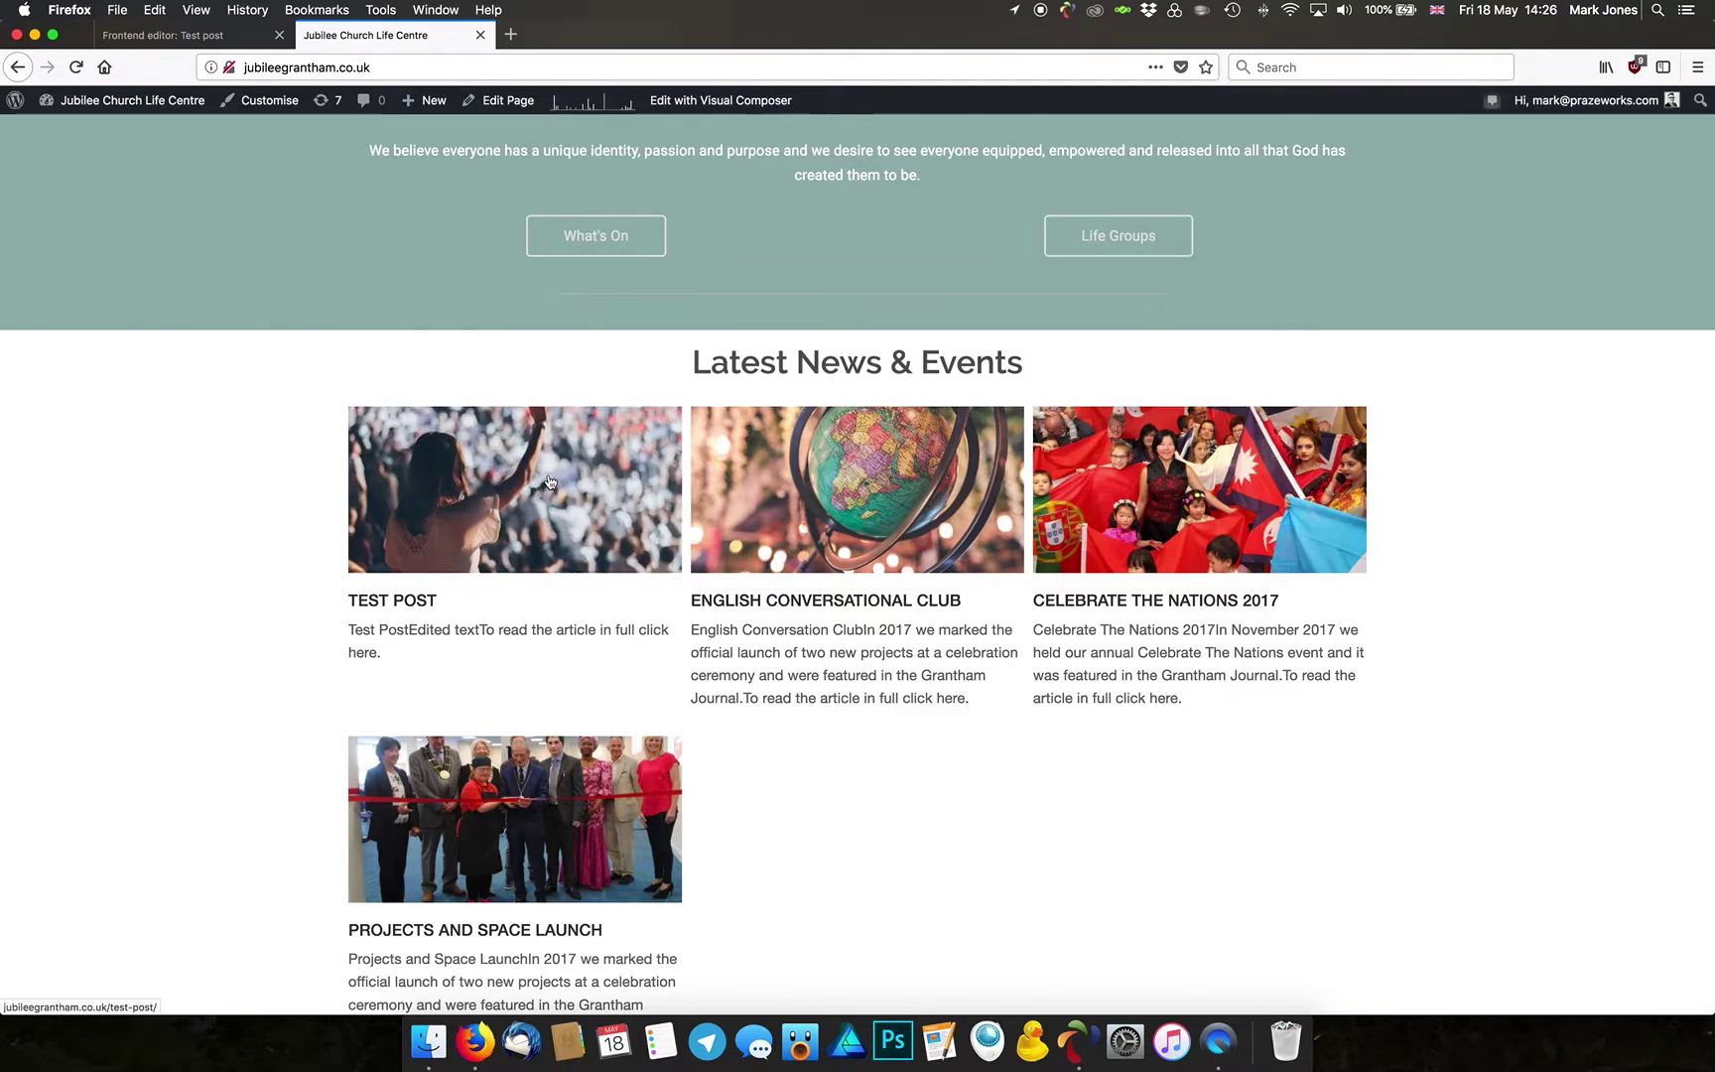
Step: Go to the site's Media page and look through its Blog Posts listing for the test post
{"action": "scroll", "coordinate": [755, 437], "scroll_direction": "up", "scroll_amount": 5}
{"action": "scroll", "coordinate": [755, 436], "scroll_direction": "up", "scroll_amount": 20}
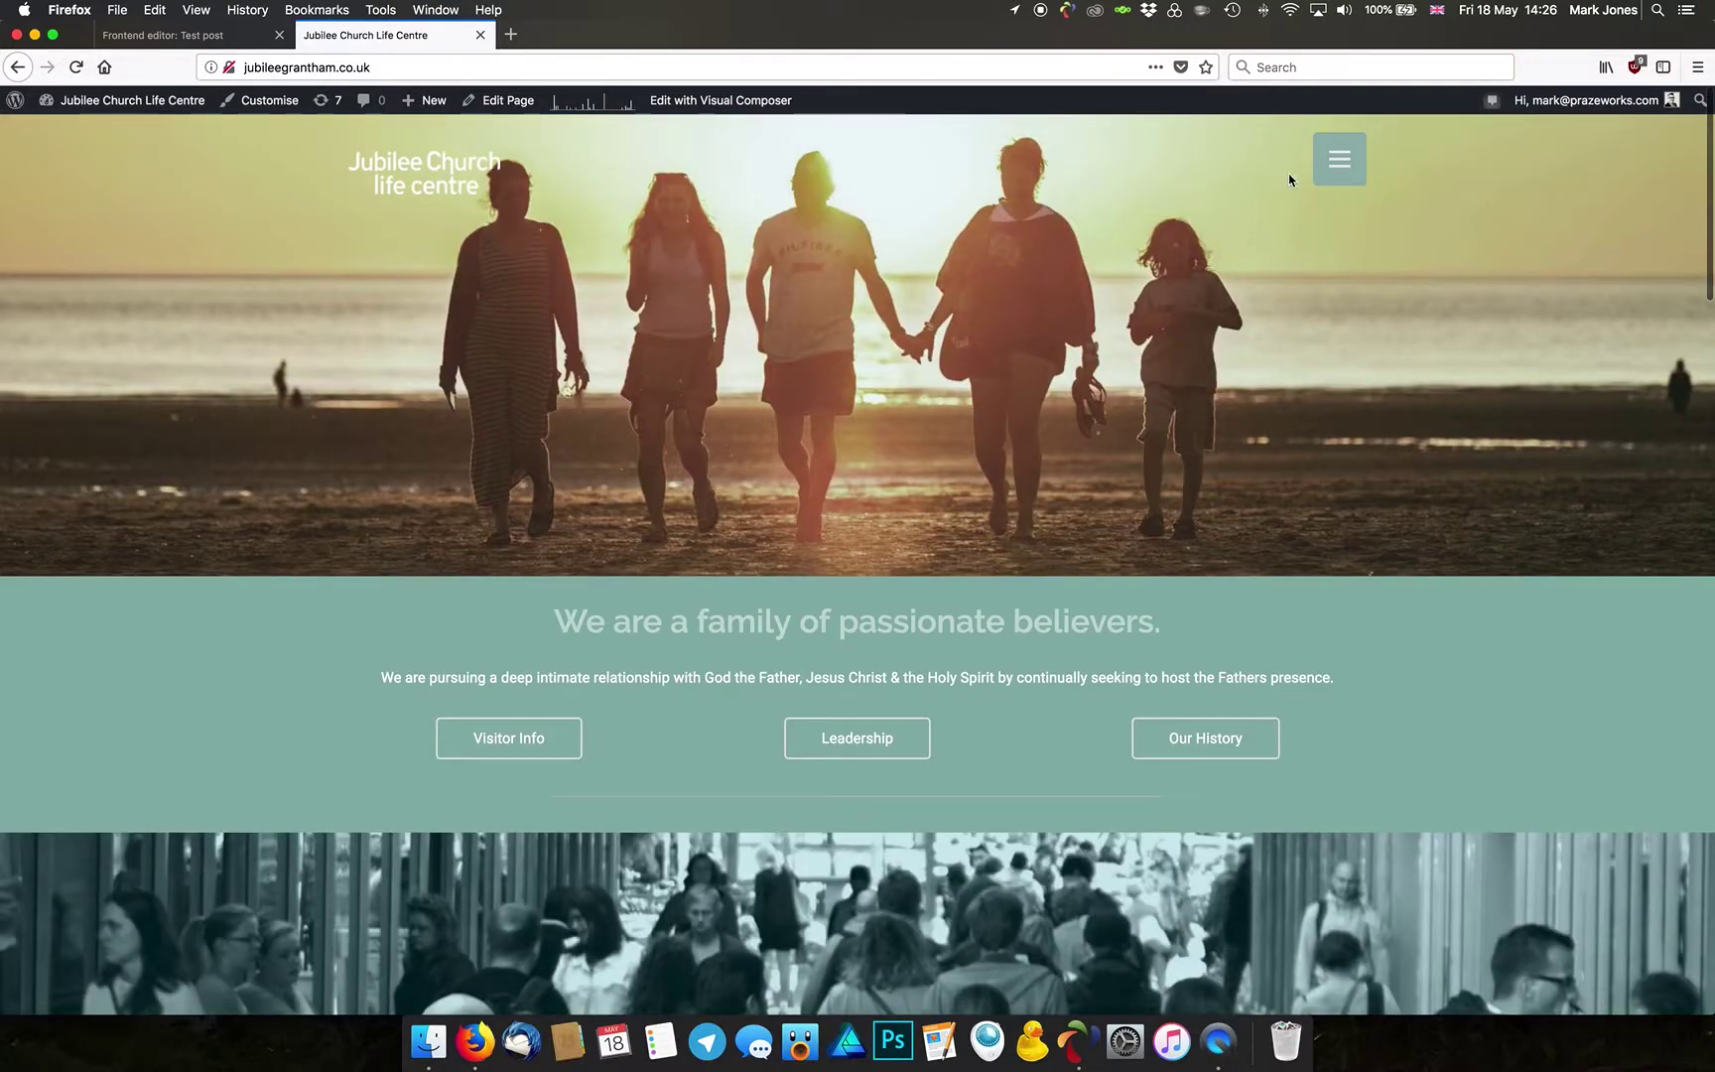
{"action": "left_click", "coordinate": [1339, 159]}
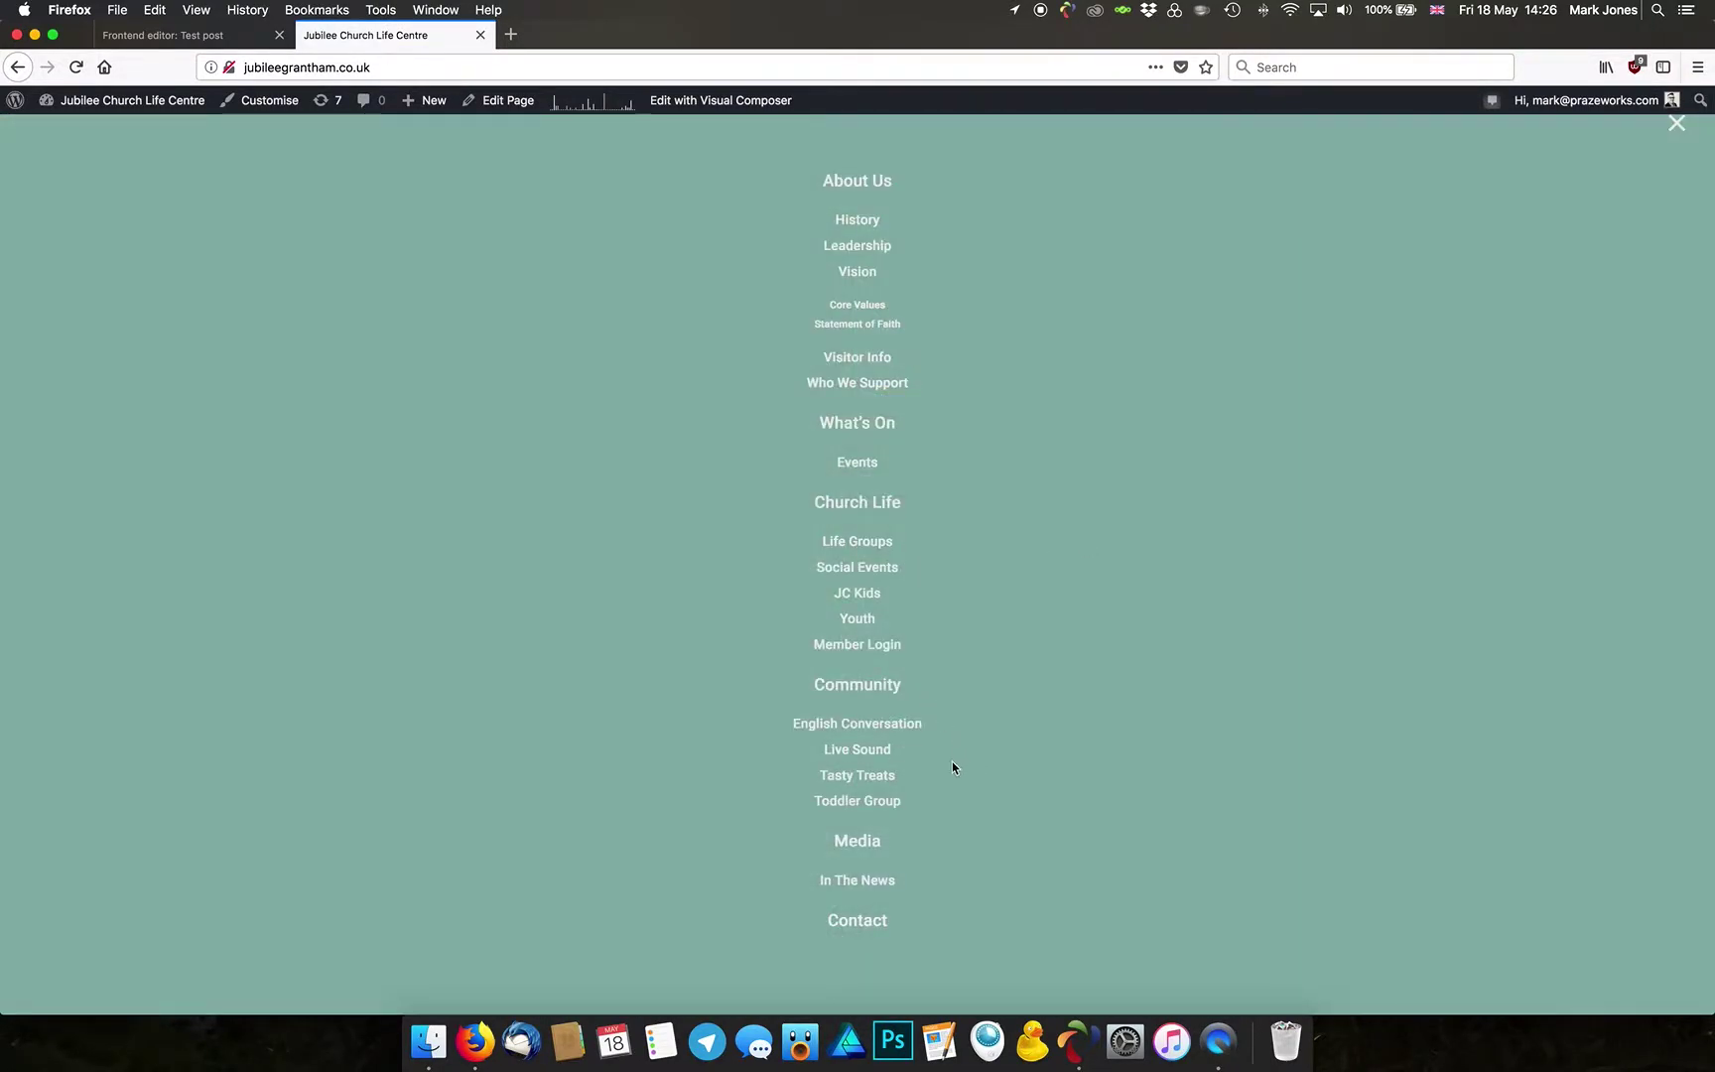
{"action": "left_click", "coordinate": [852, 842]}
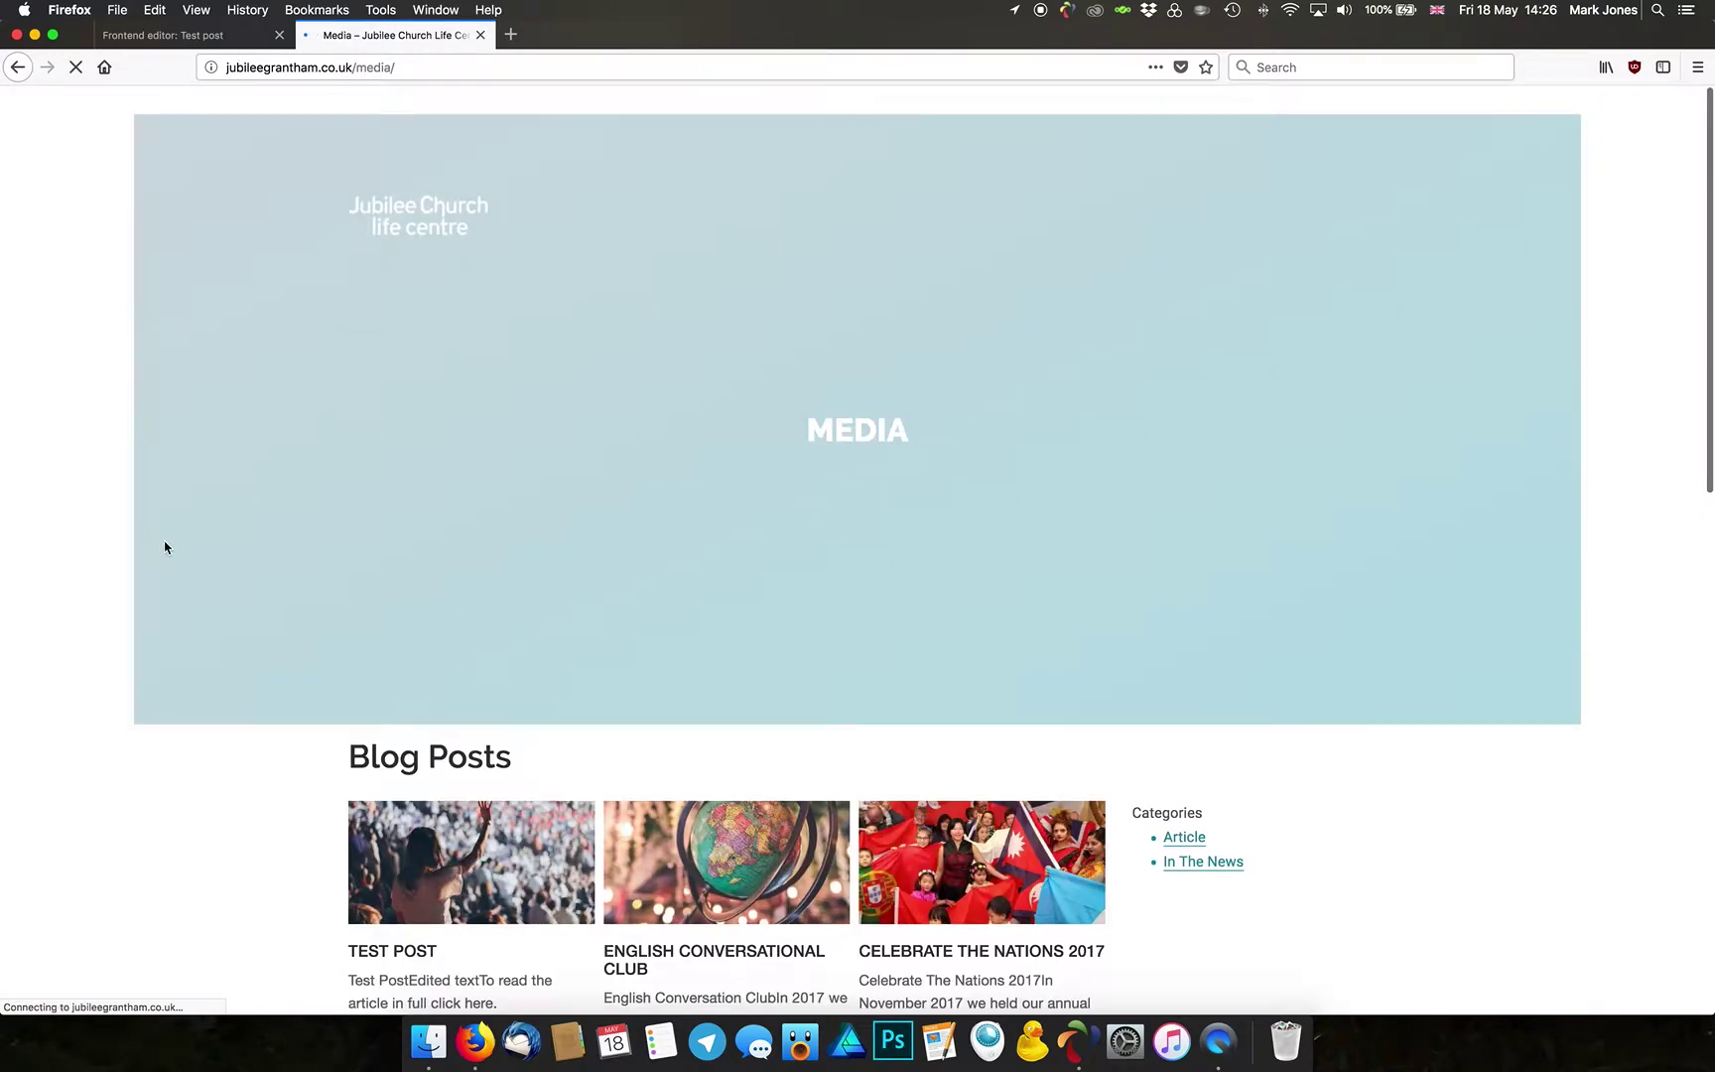
{"action": "scroll", "coordinate": [305, 552], "scroll_direction": "down", "scroll_amount": 5}
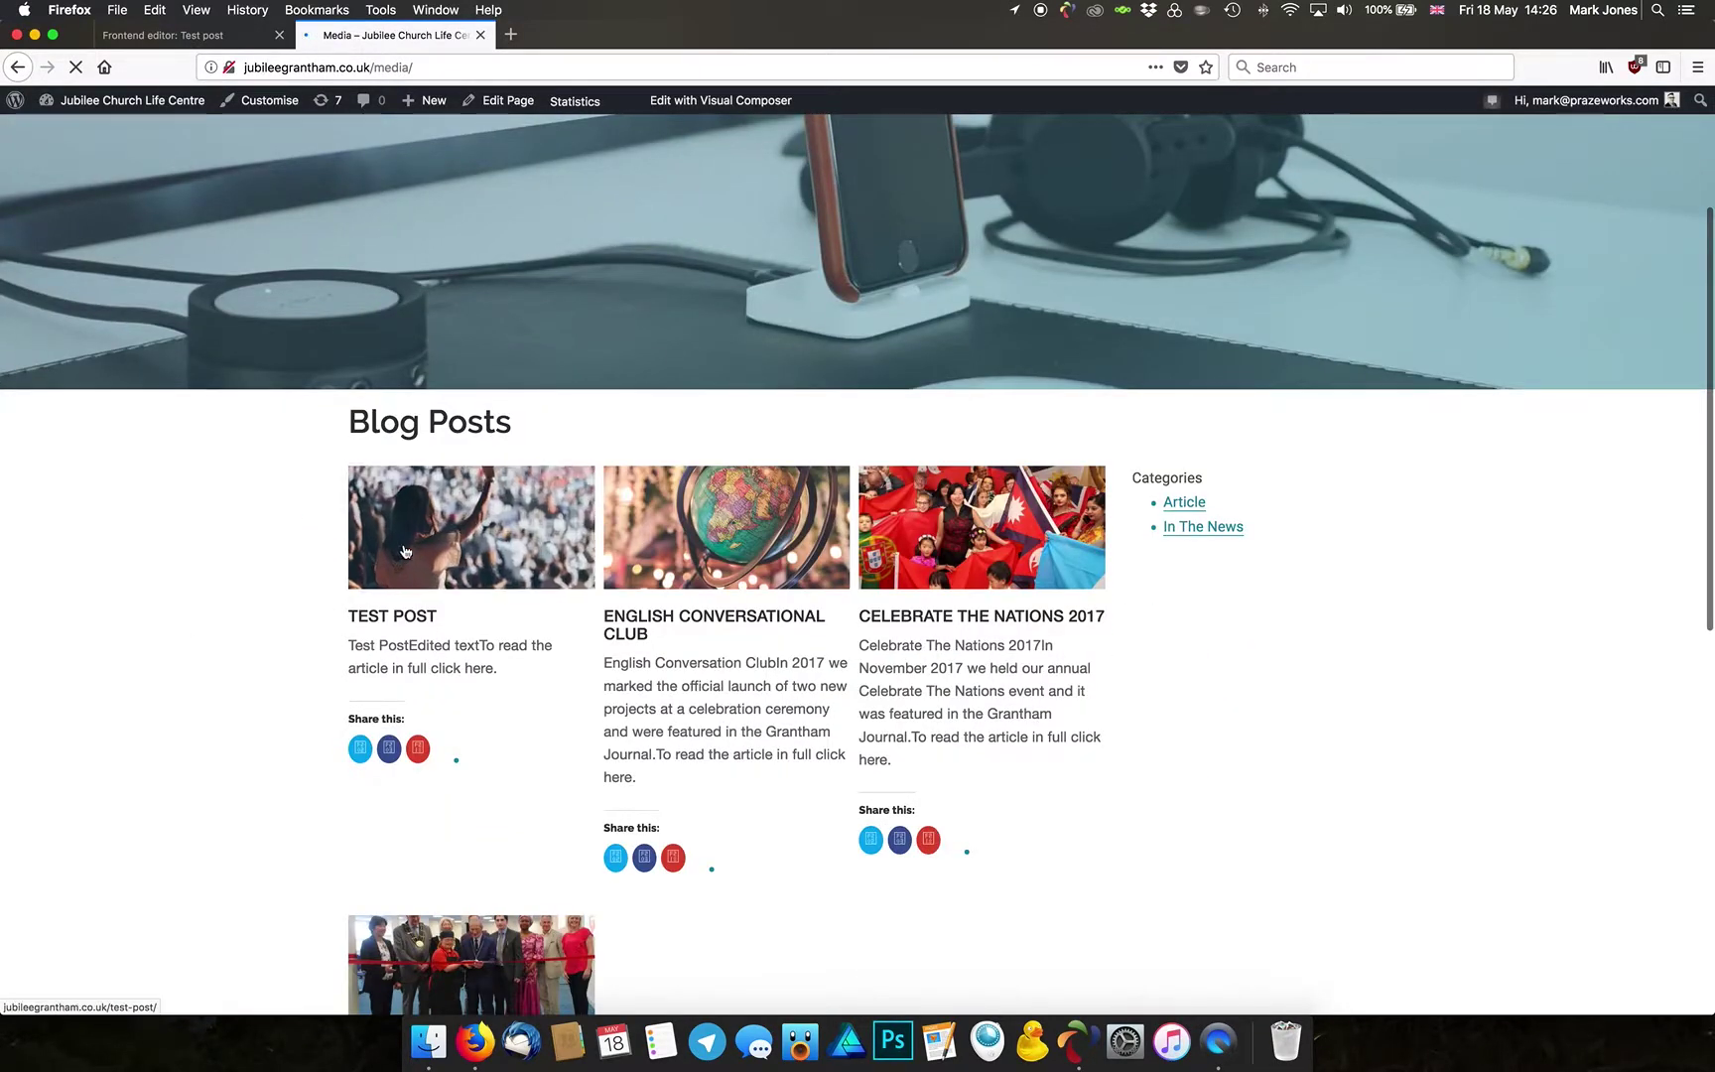
Step: Open the Test Post from the blog listing and review its published text, featured image and gallery
{"action": "left_click", "coordinate": [384, 569]}
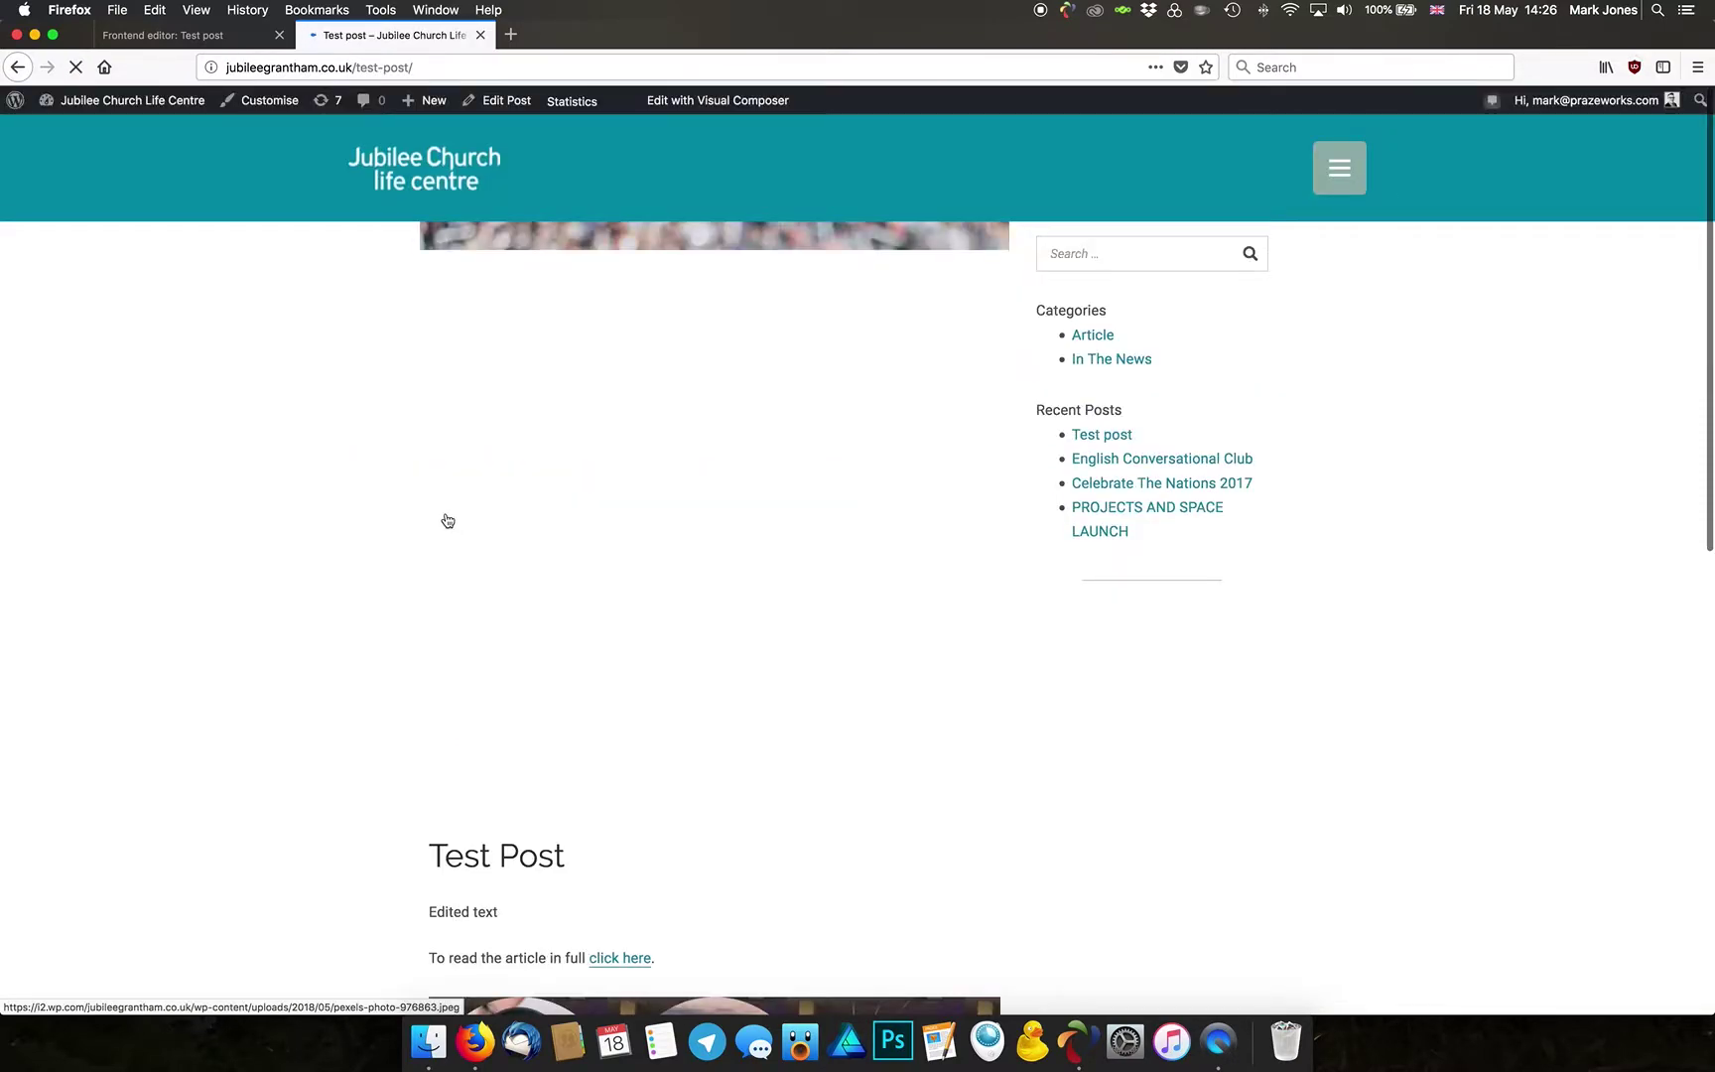
{"action": "scroll", "coordinate": [266, 618], "scroll_direction": "down", "scroll_amount": 10}
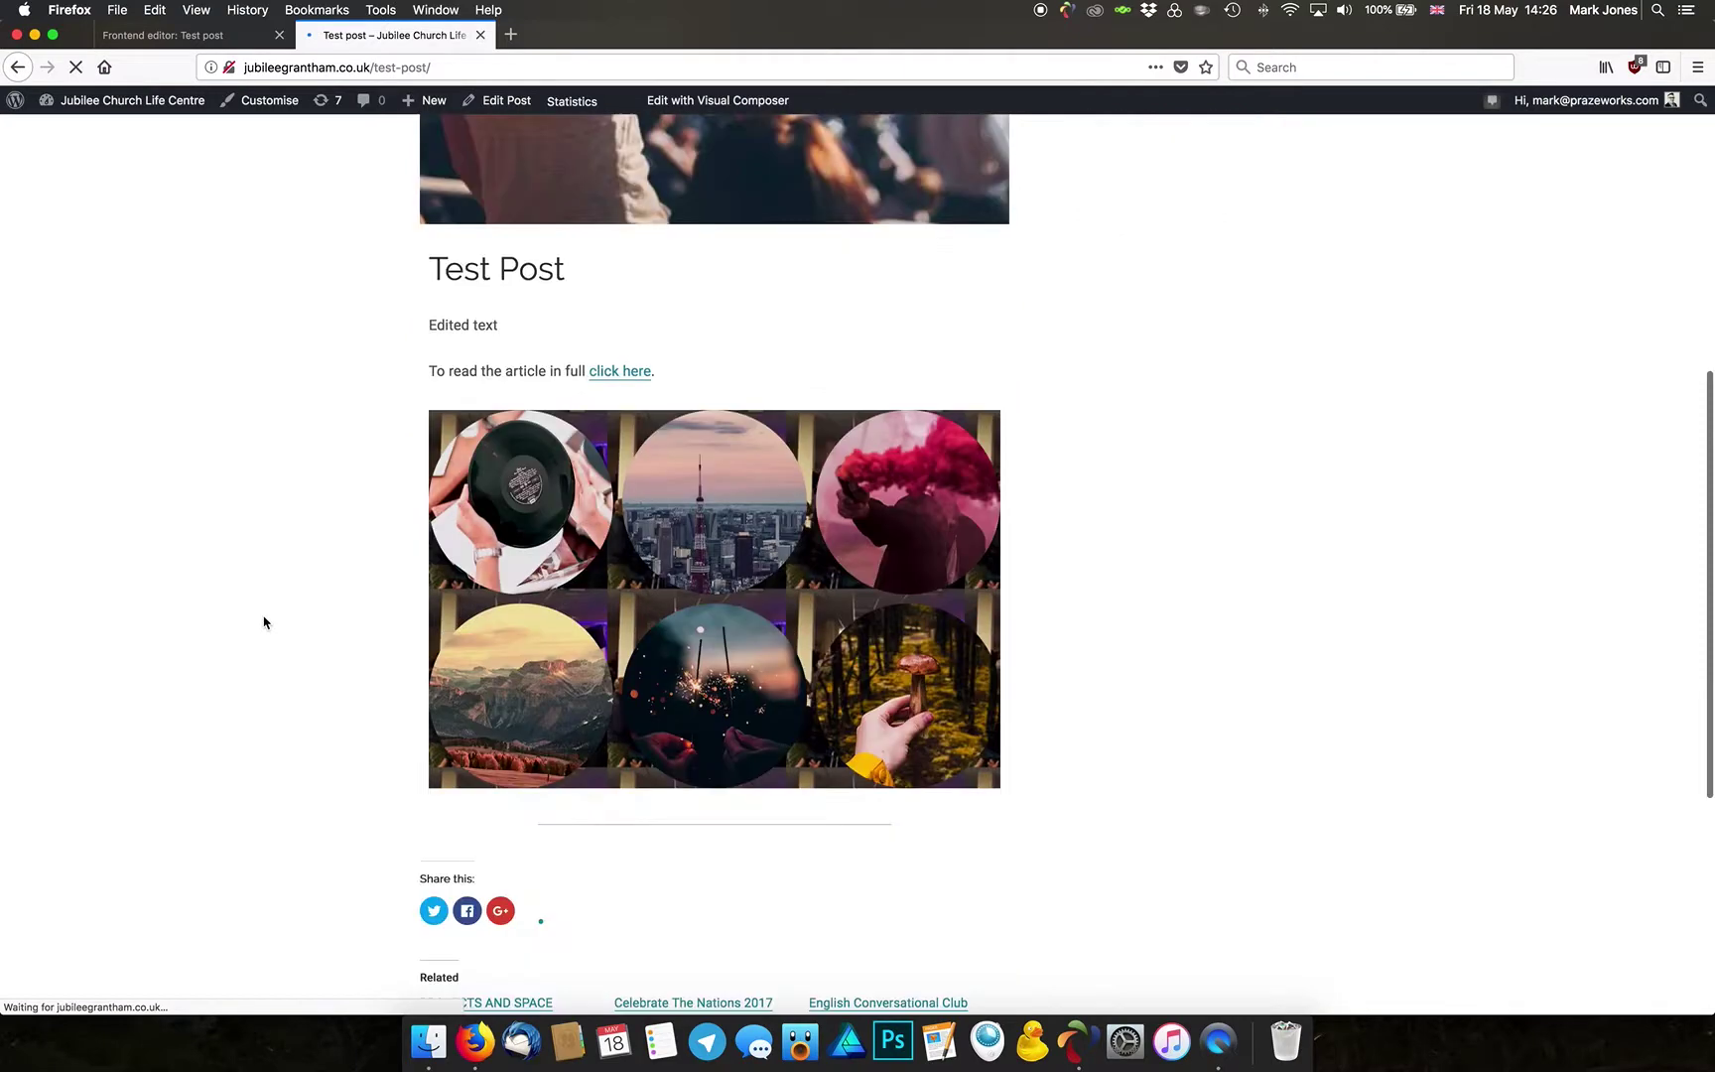
{"action": "scroll", "coordinate": [292, 544], "scroll_direction": "up", "scroll_amount": 10}
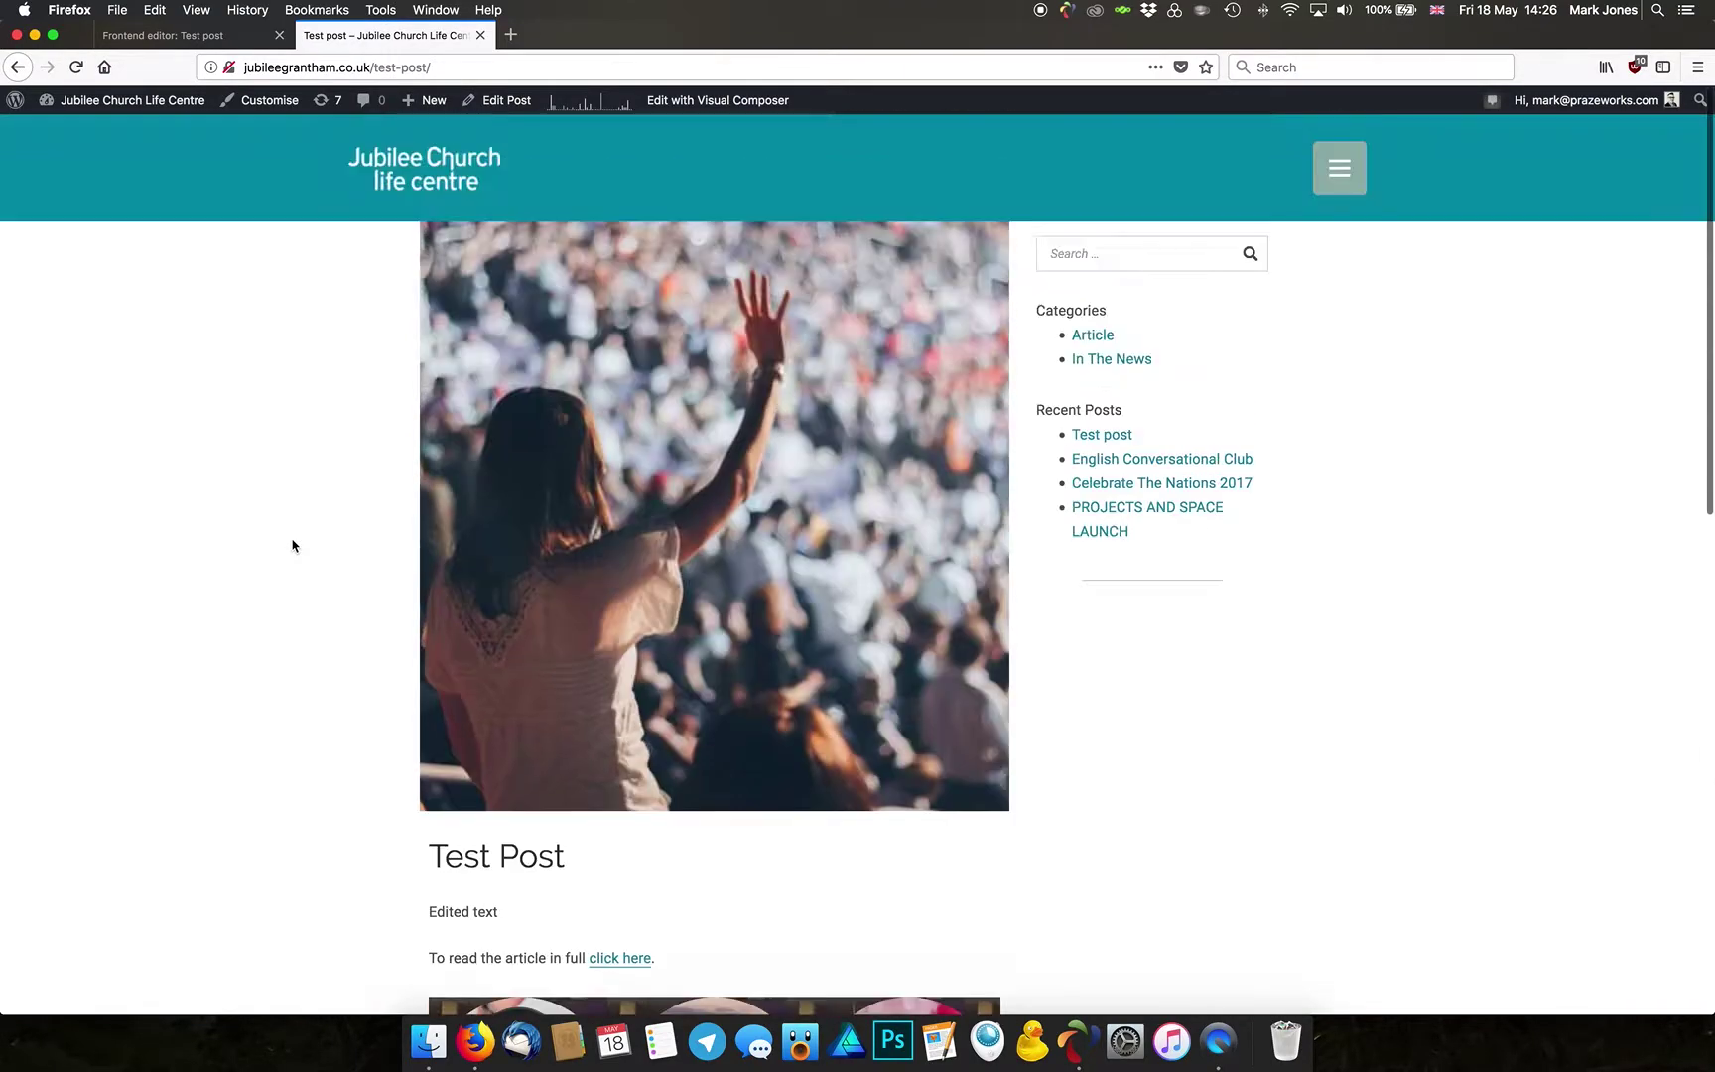